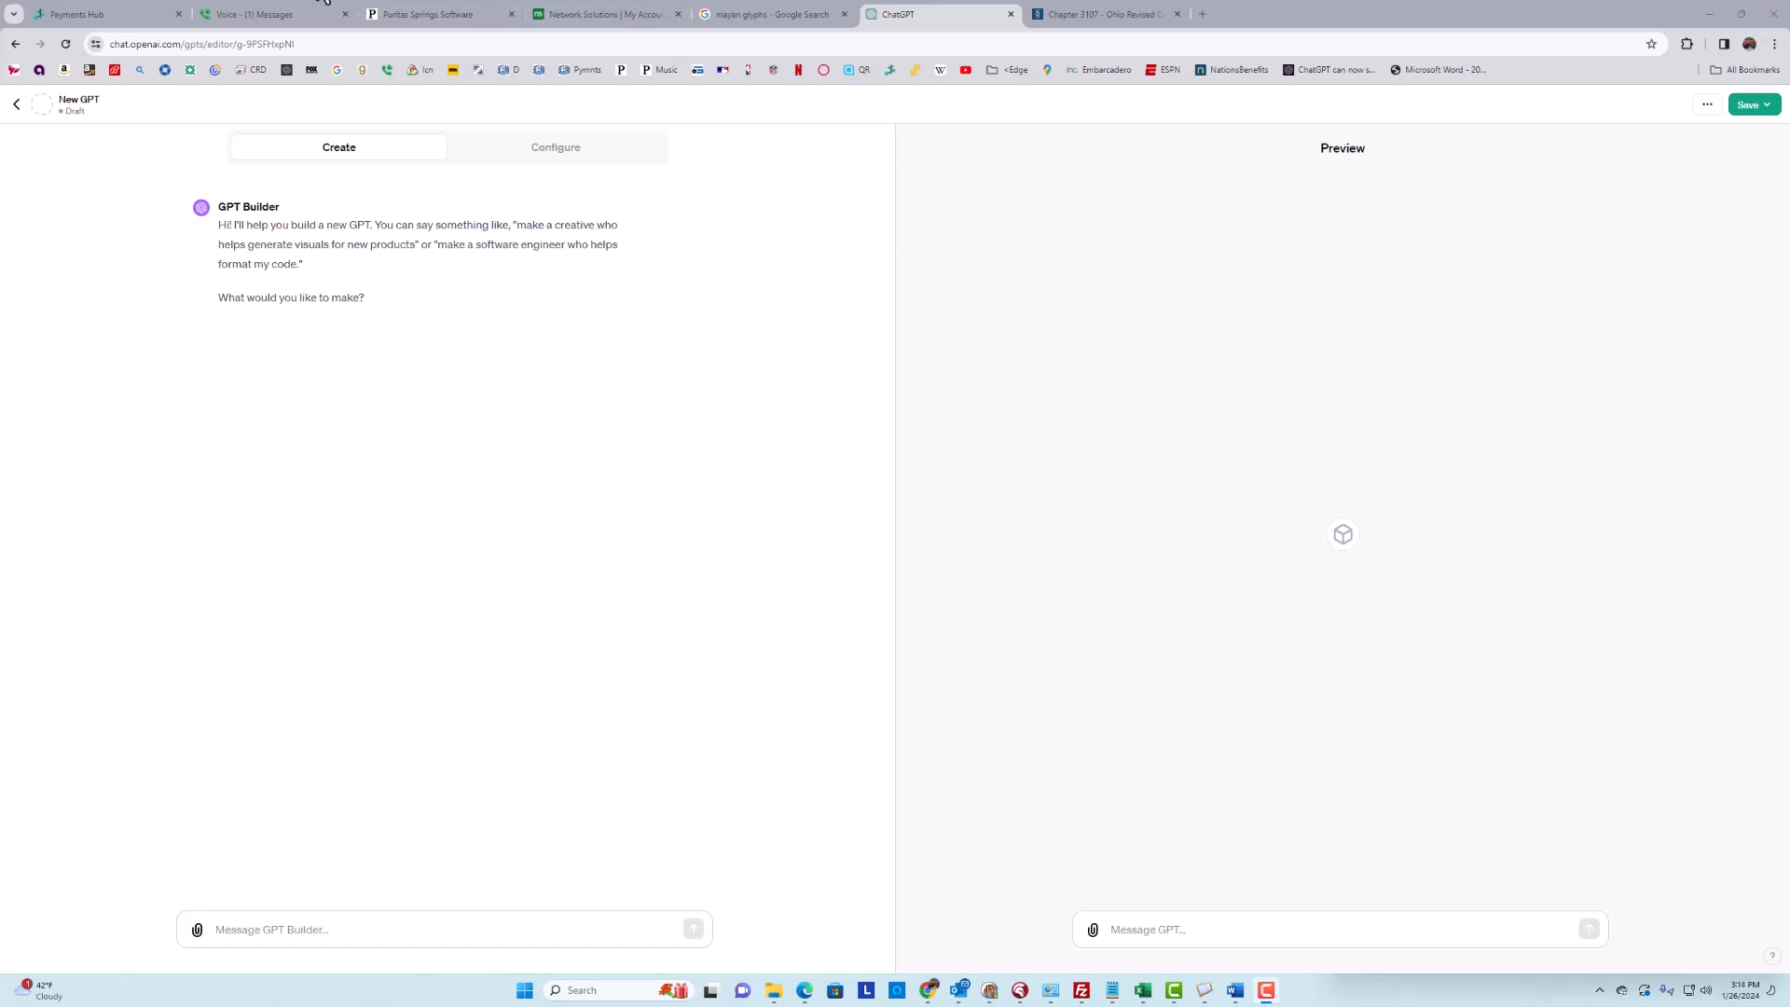
# - Leave the draft GPT, open the public GPT store and browse its categories from Featured through Research & Analysis
pyautogui.click(16, 105)
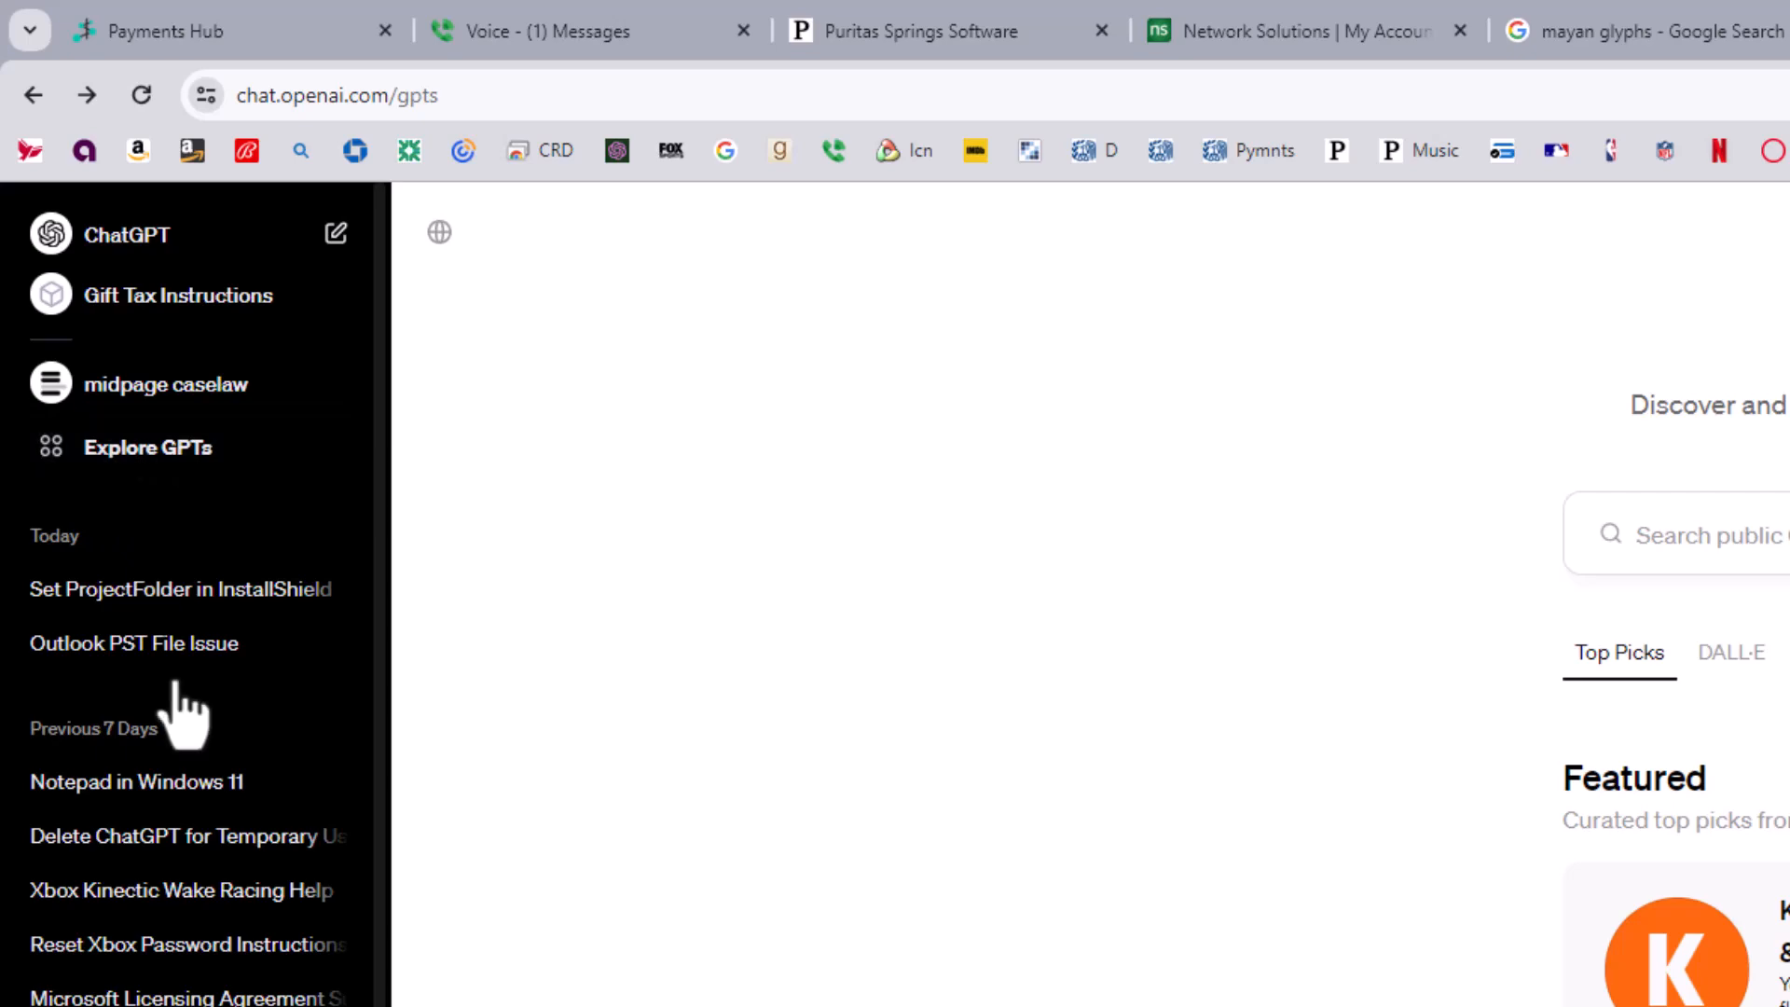
pyautogui.click(103, 240)
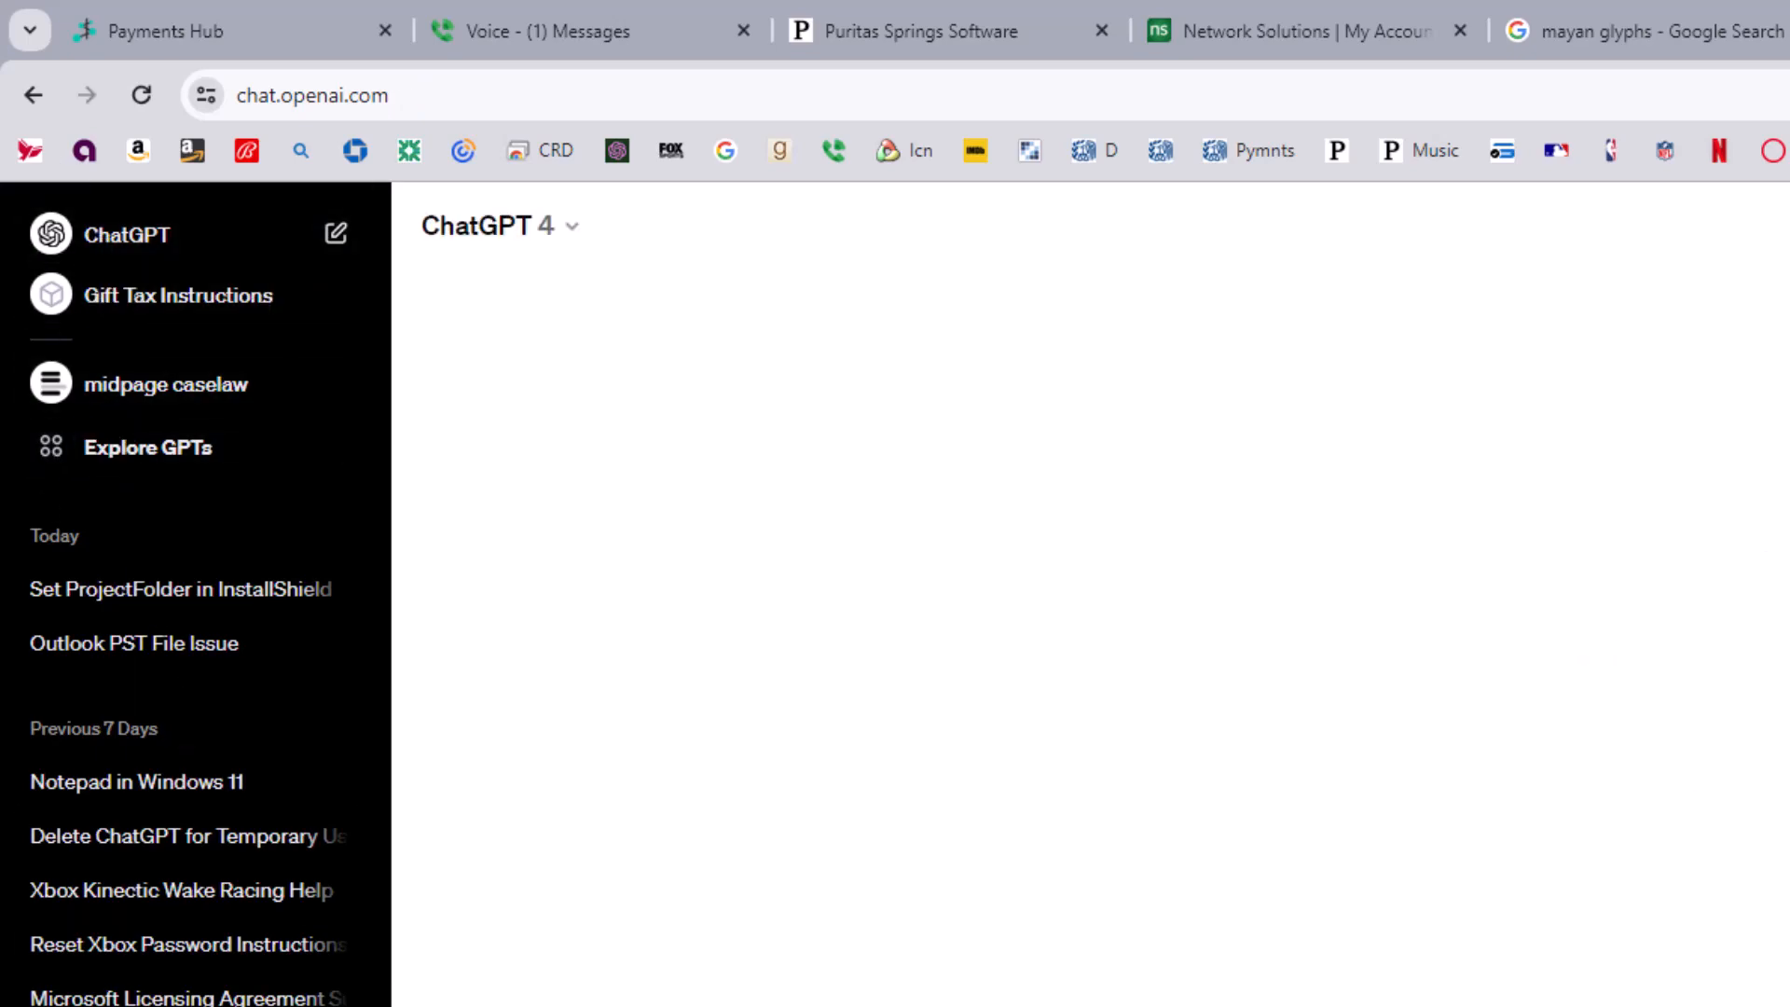
pyautogui.click(71, 224)
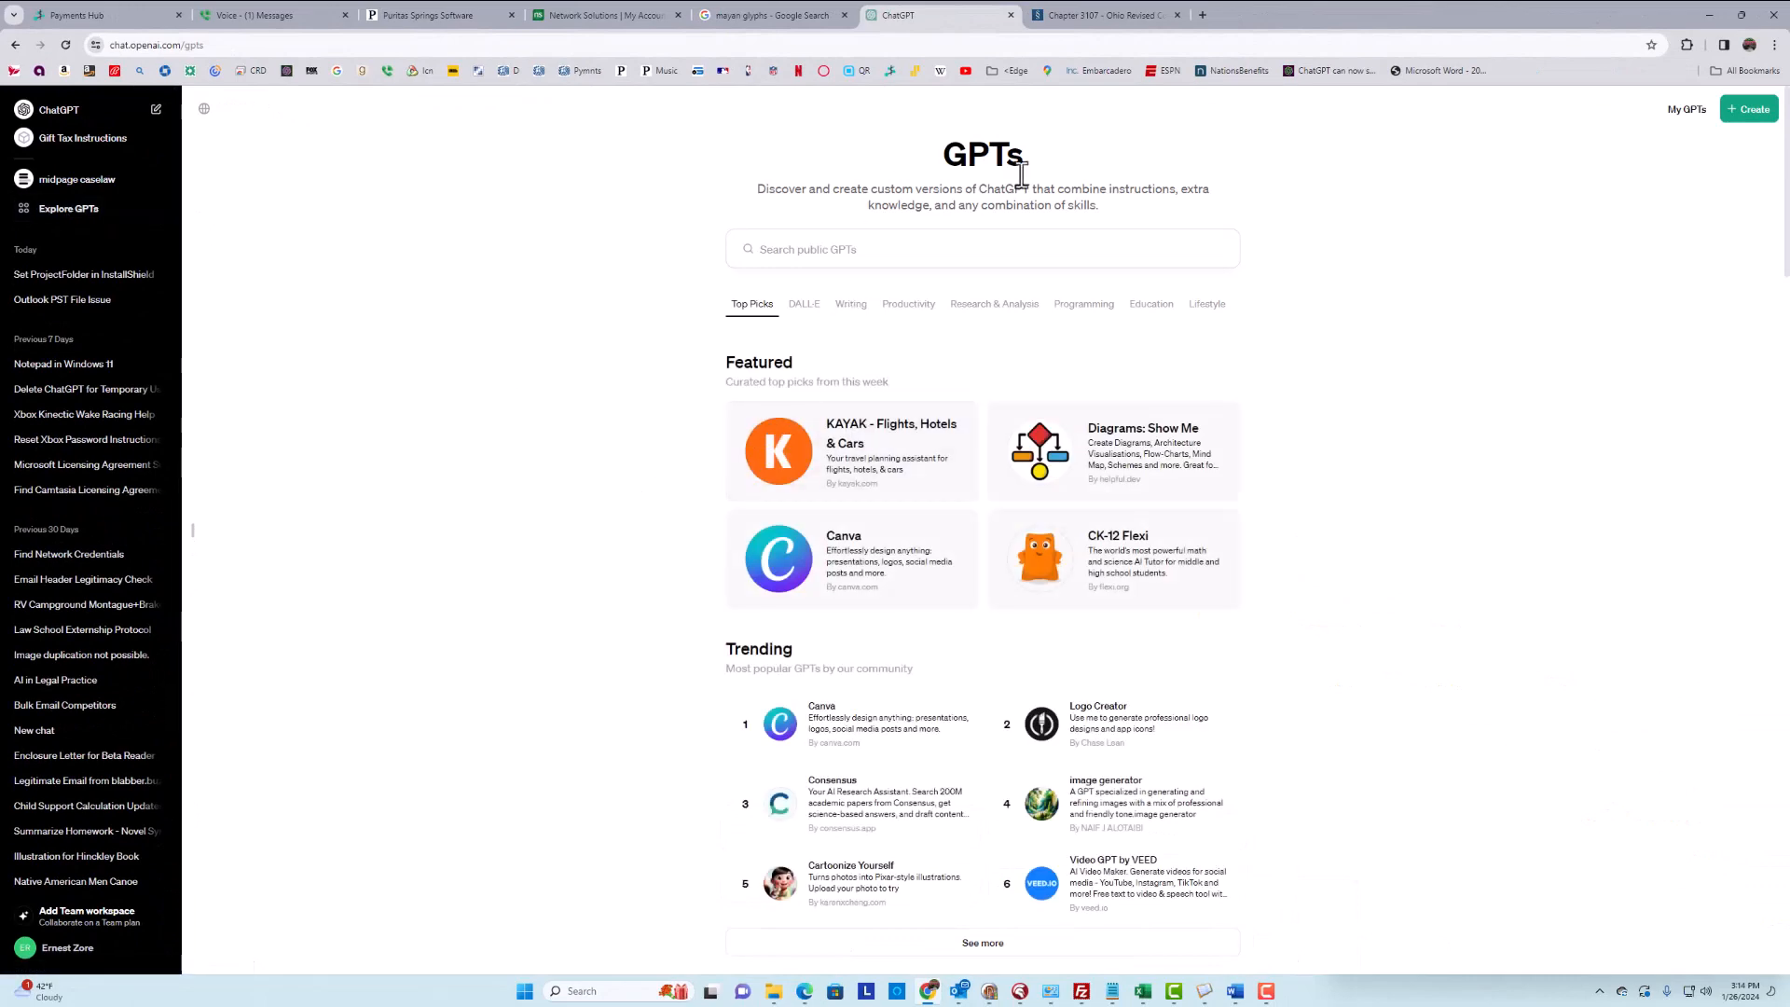
pyautogui.scroll(-7, 988, 489)
pyautogui.scroll(-9, 991, 499)
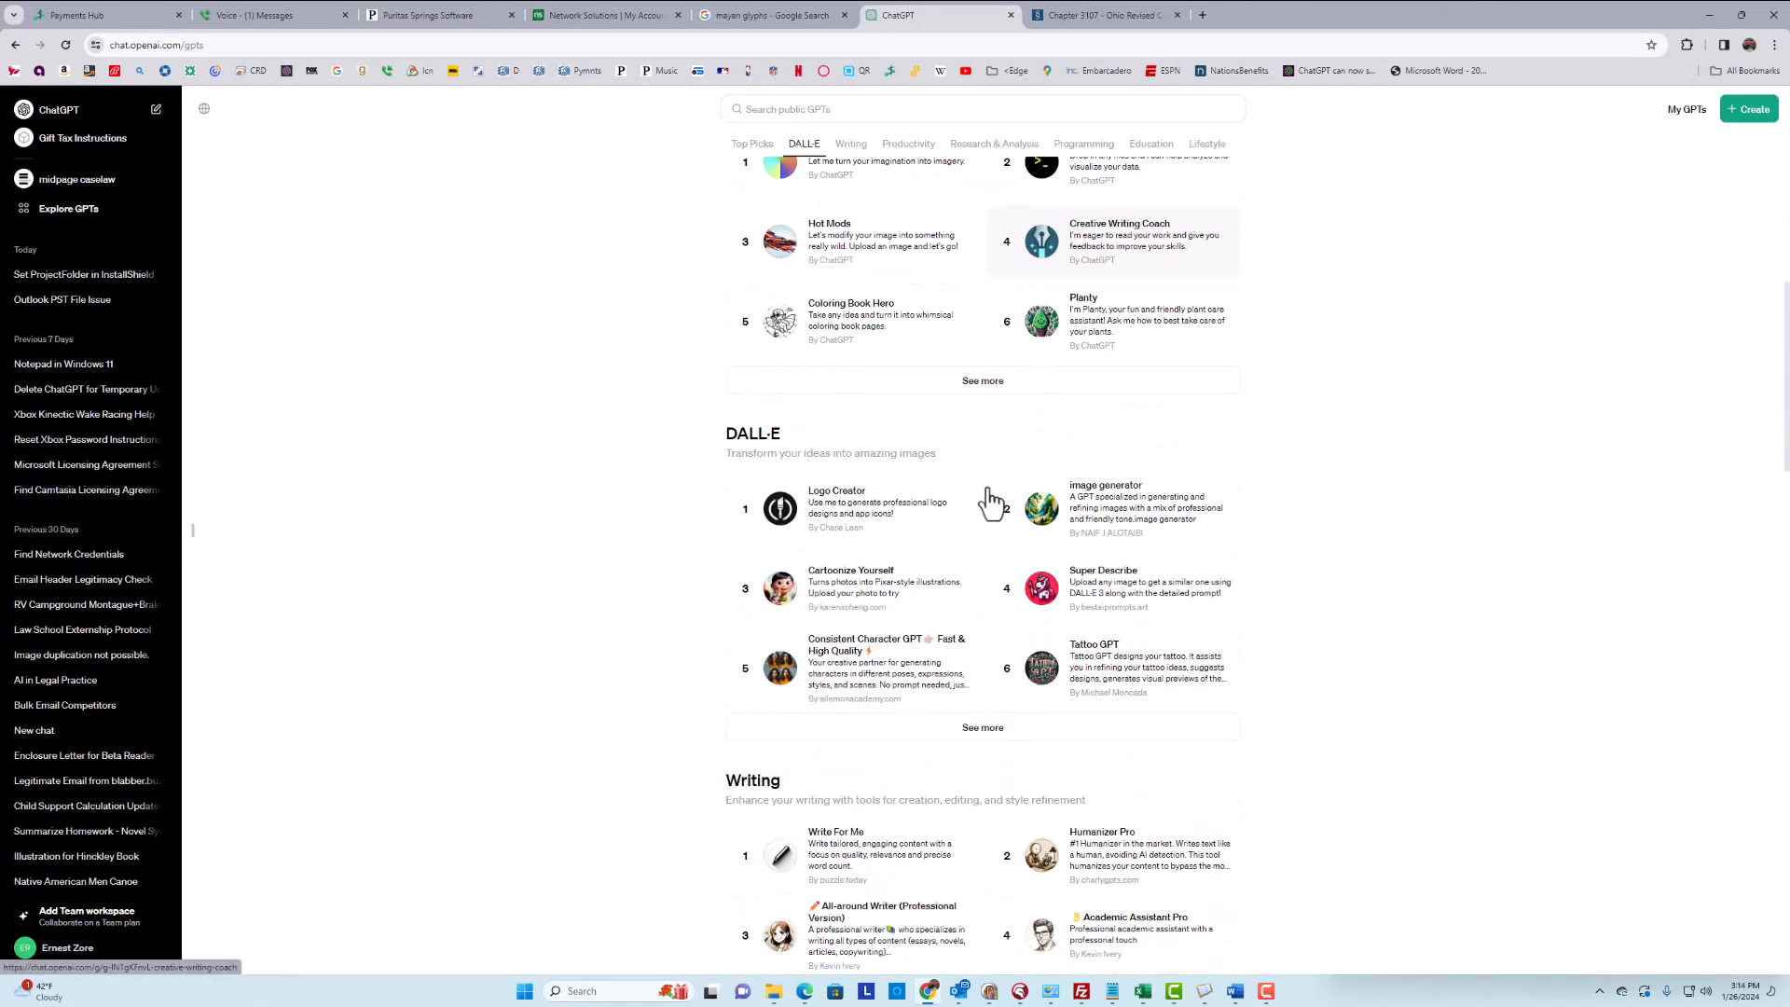
pyautogui.scroll(-10, 990, 504)
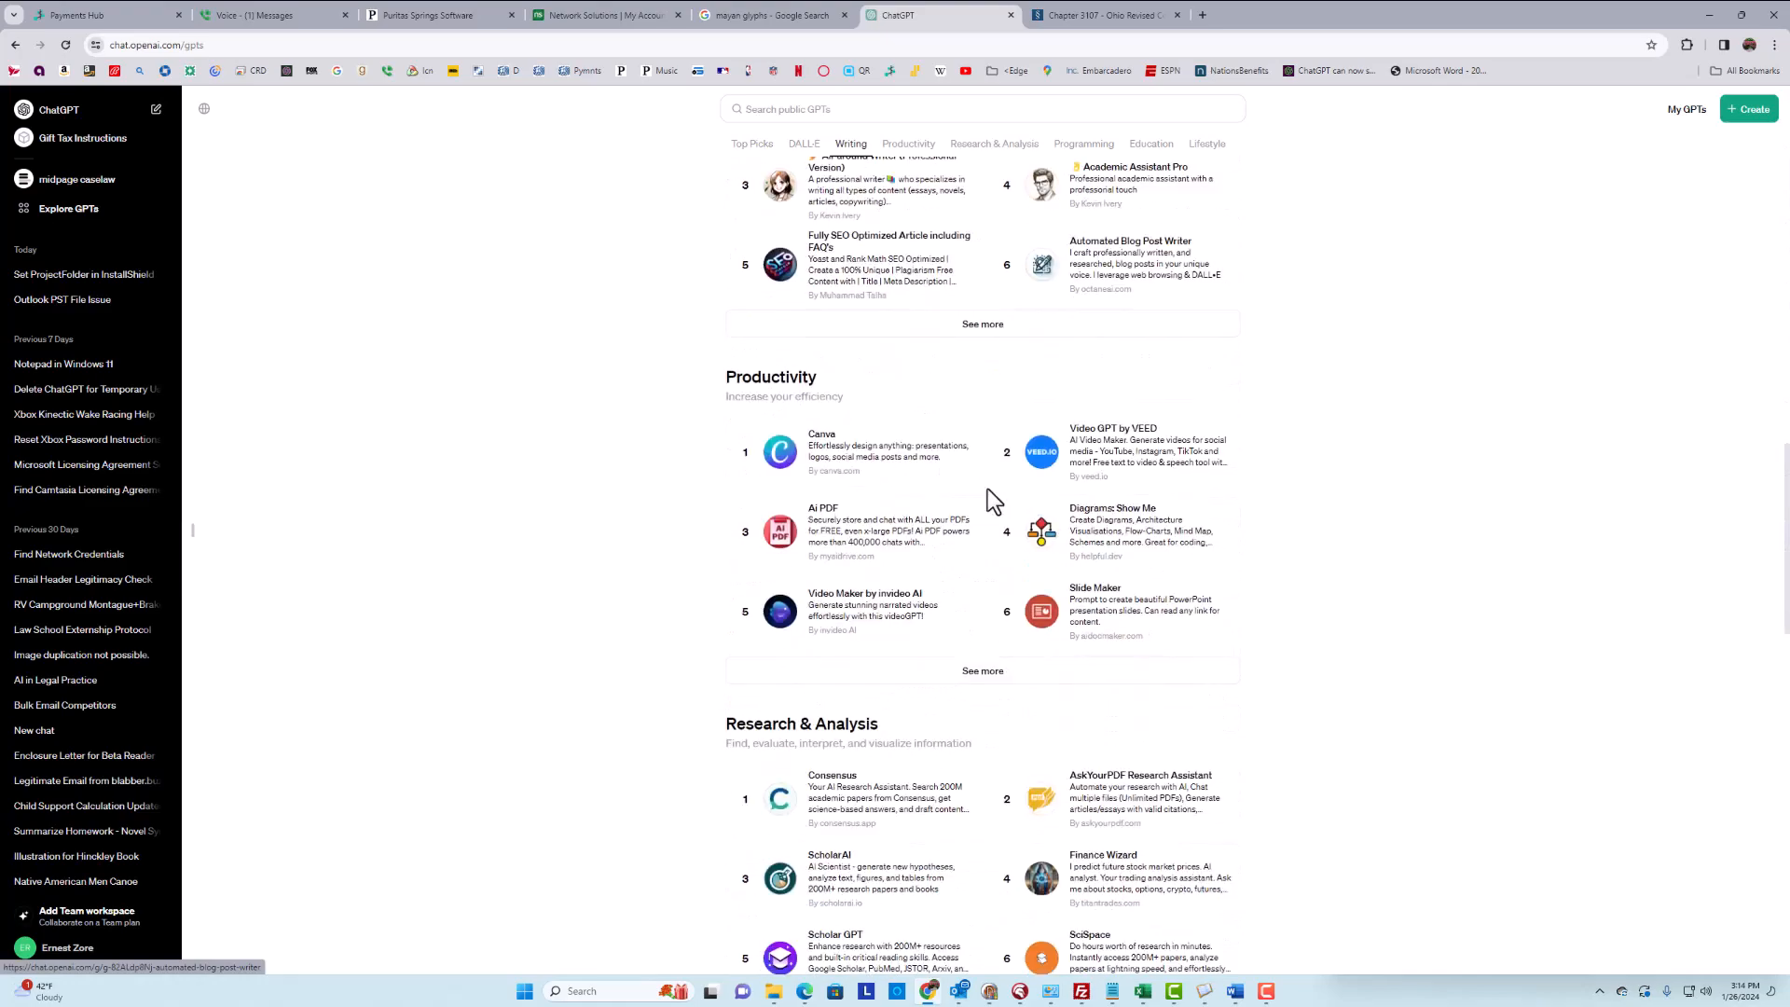
pyautogui.scroll(20, 986, 512)
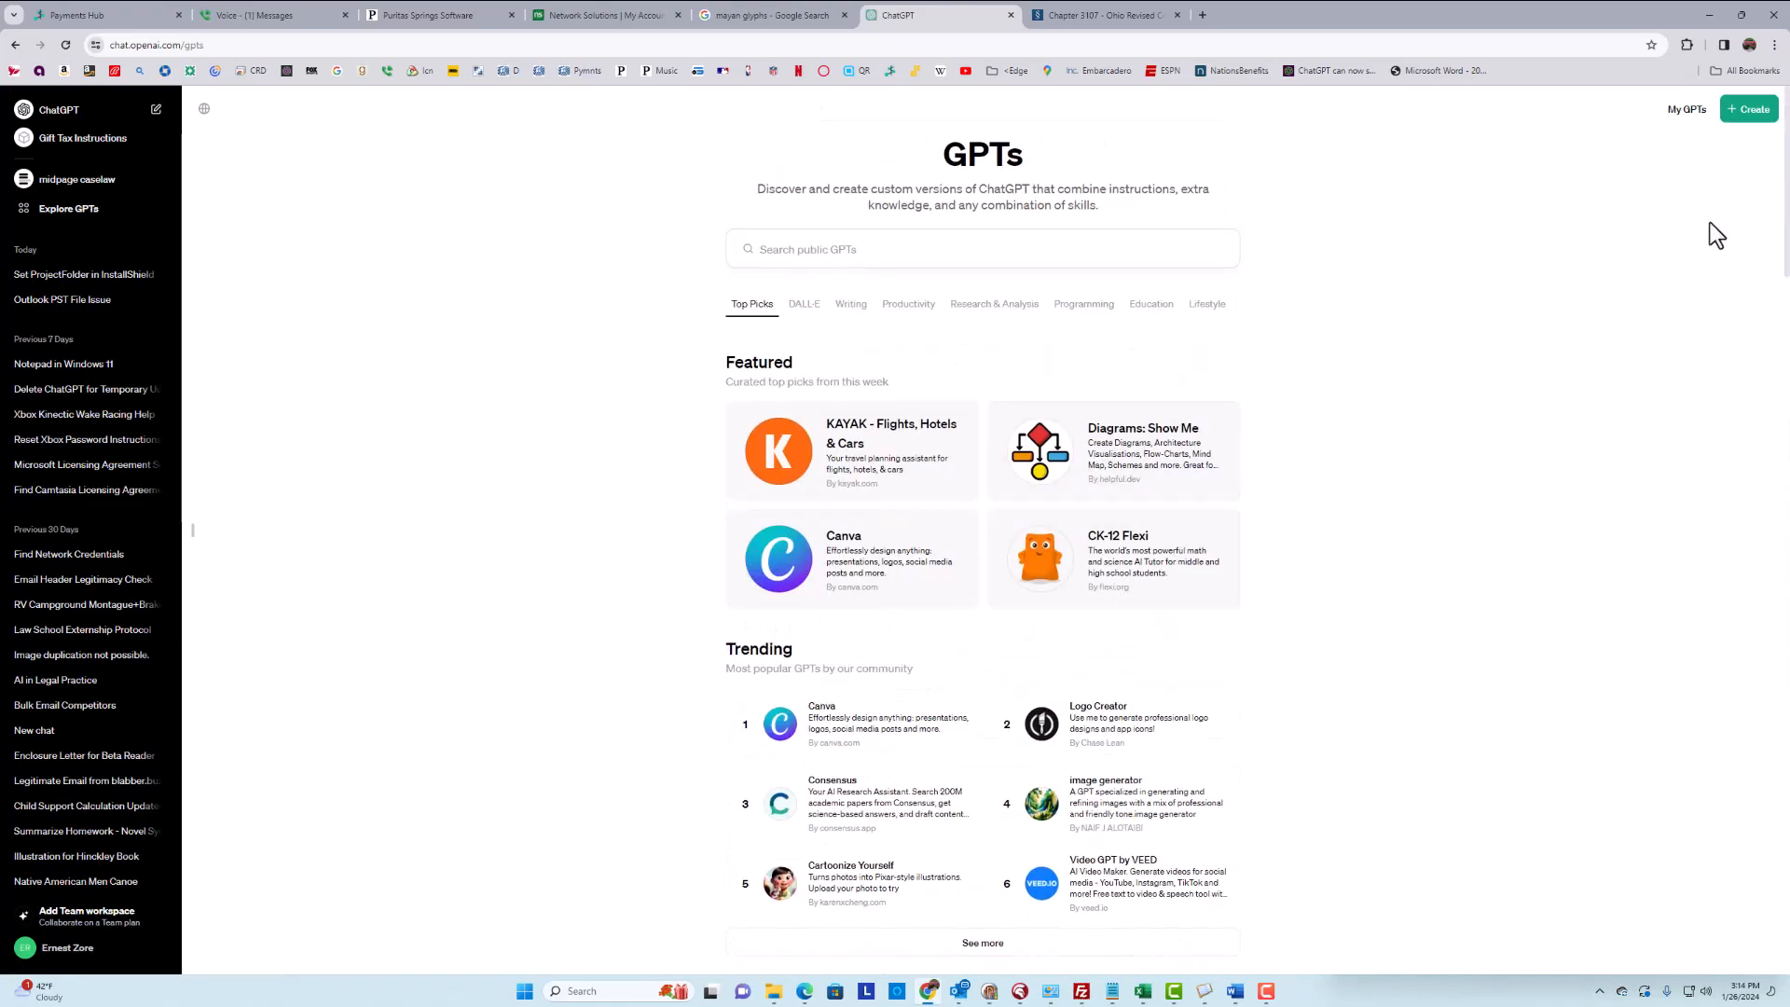
# - Start creating a new GPT, check its configuration fields and return to the GPT Builder conversation
pyautogui.click(1741, 118)
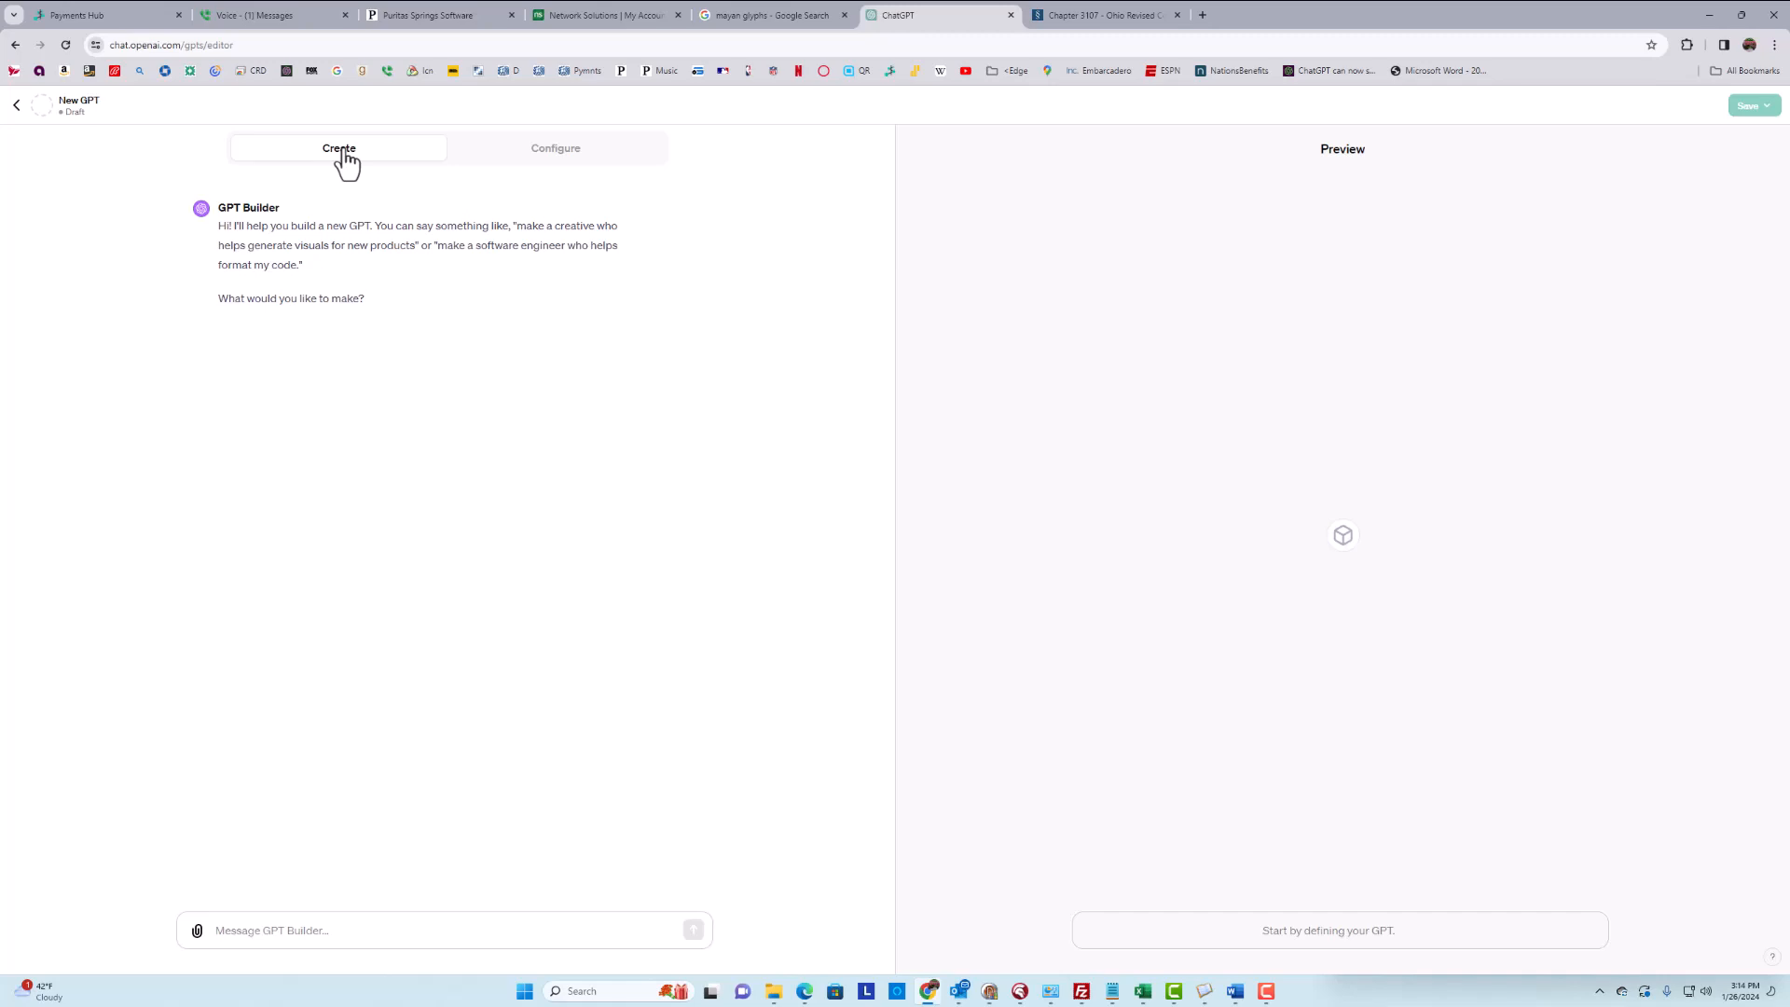
pyautogui.click(15, 45)
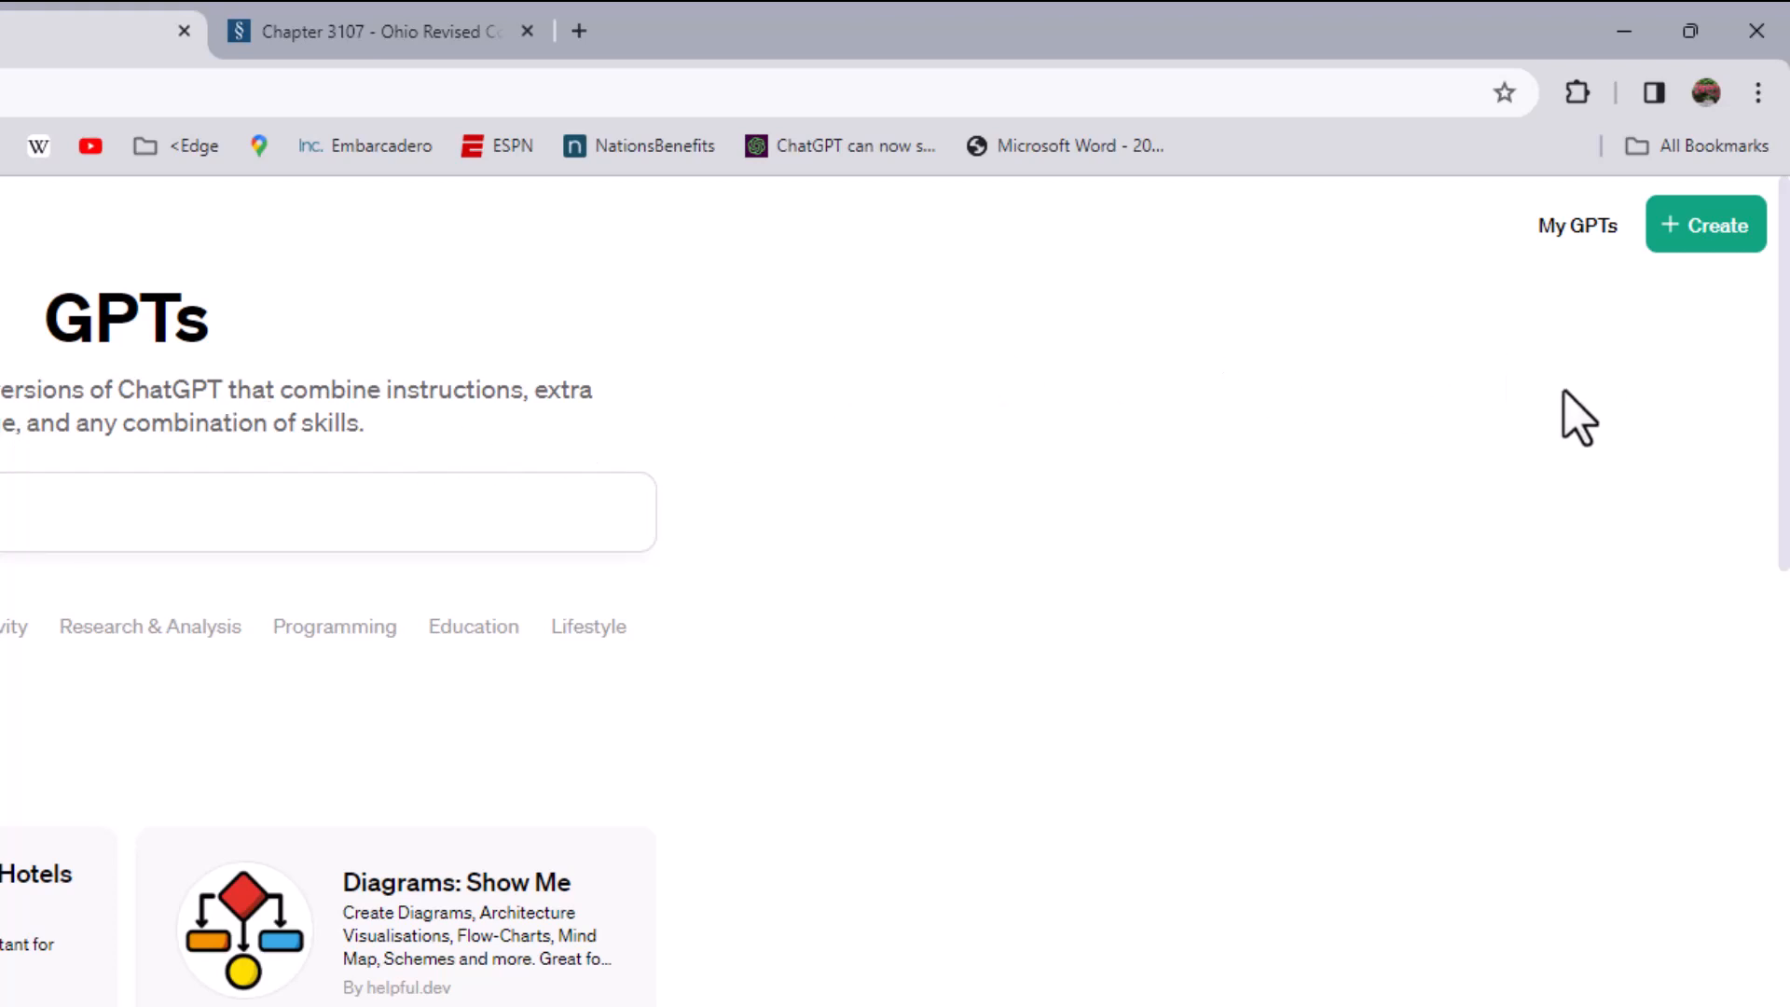
pyautogui.click(1694, 237)
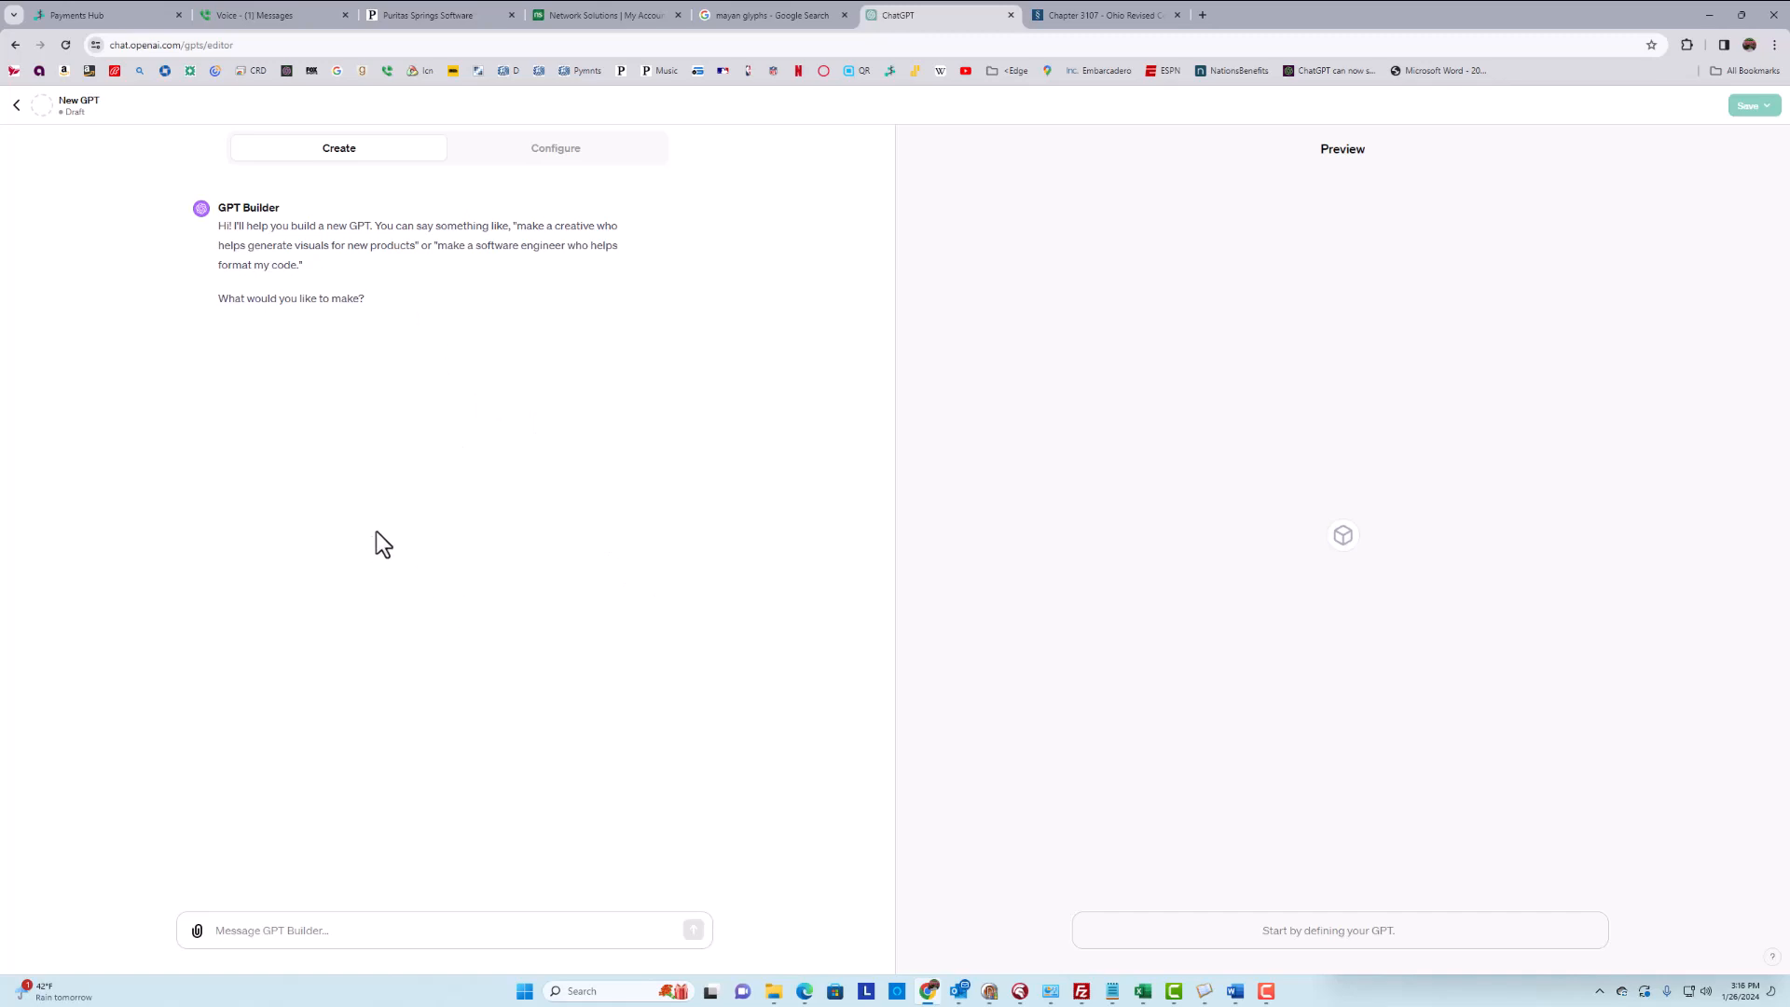
pyautogui.click(549, 155)
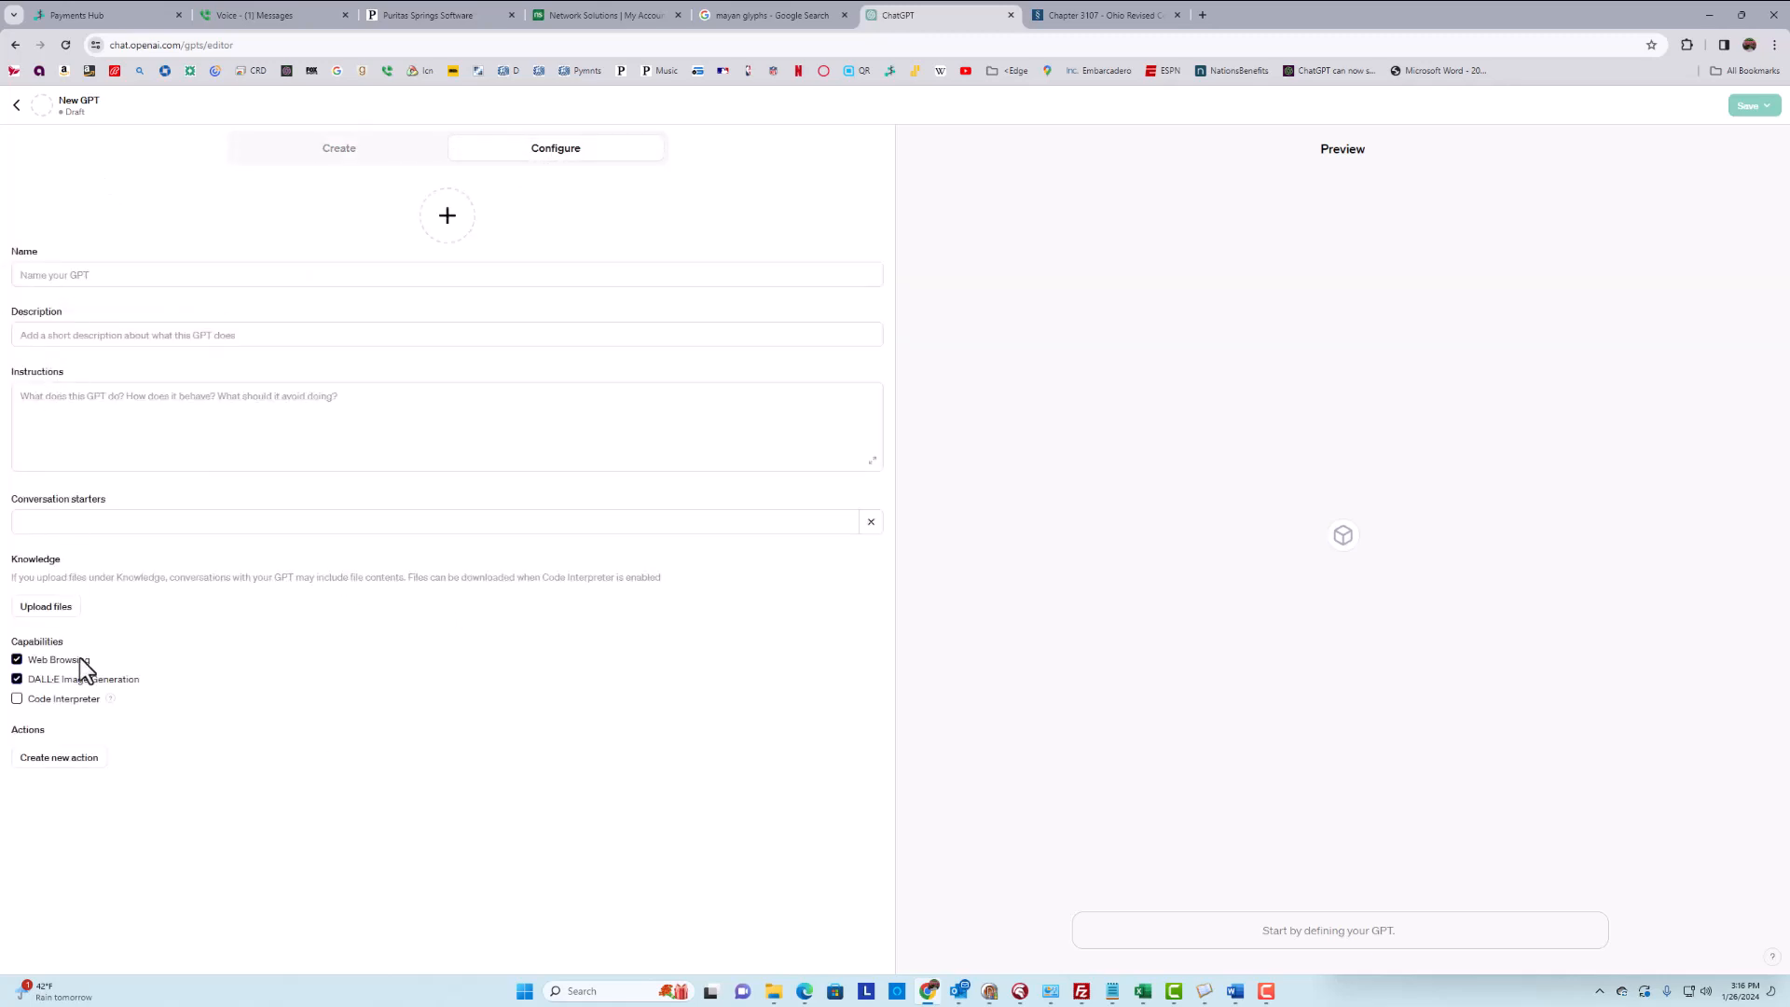
pyautogui.click(343, 151)
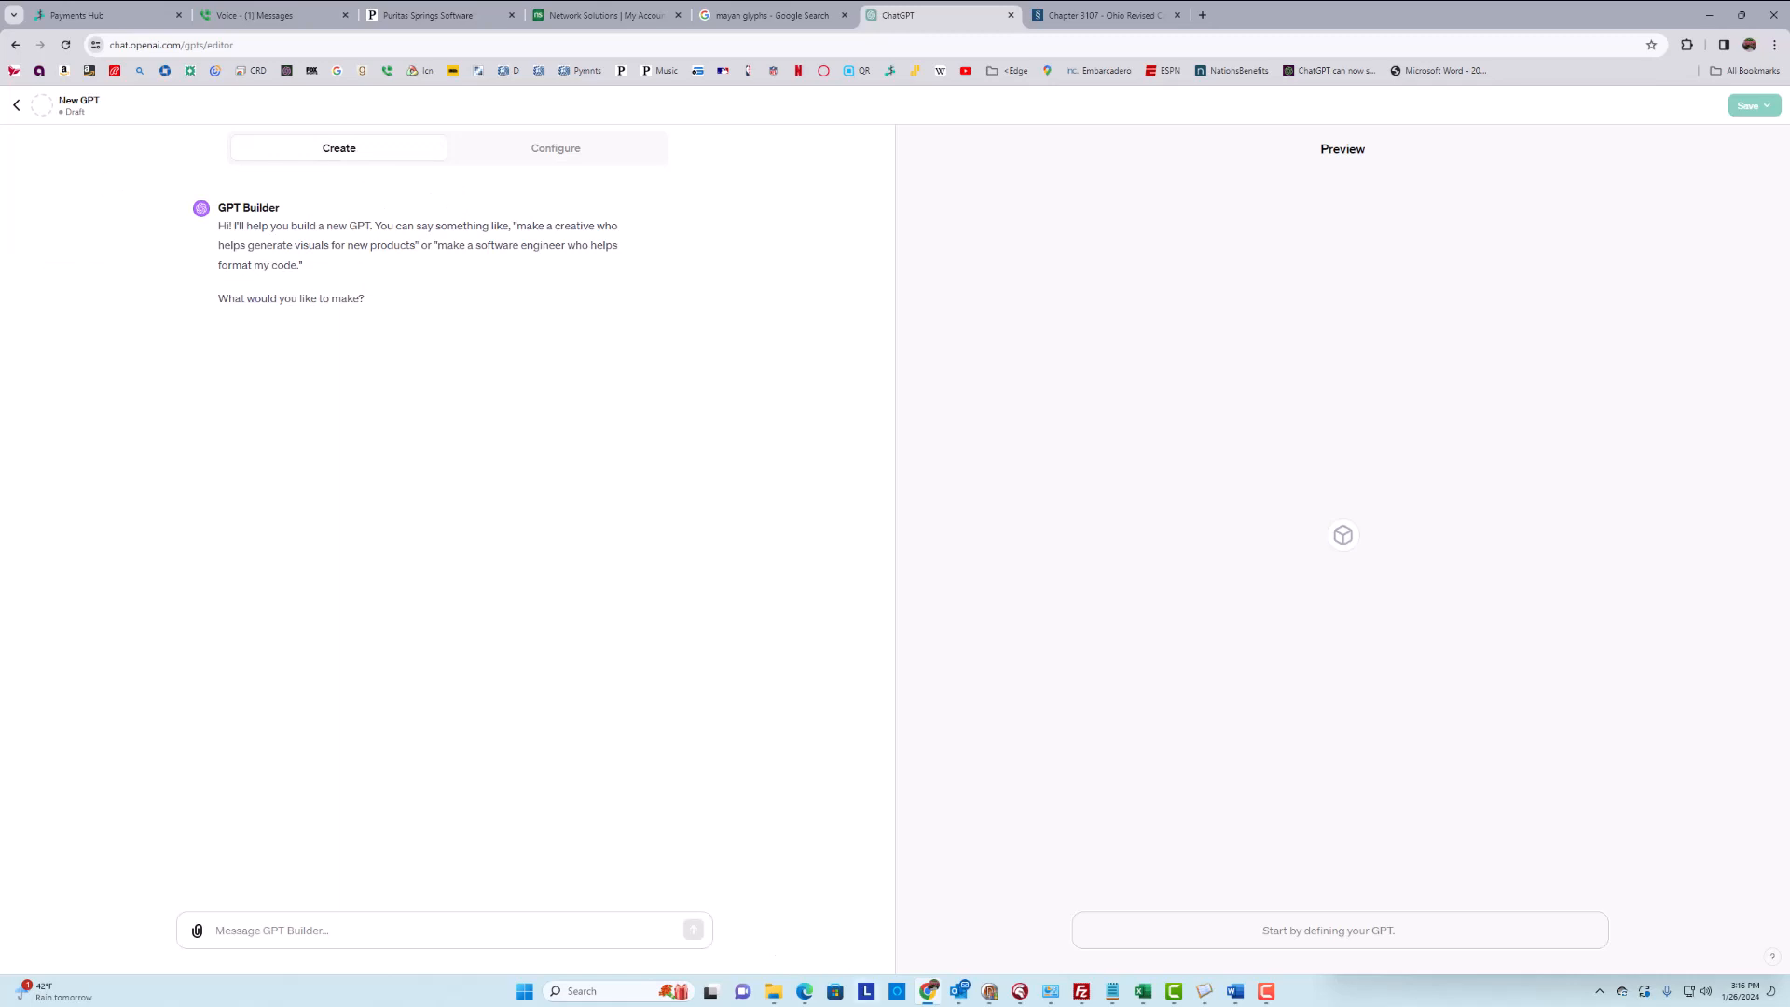
# - Check the paralegal prompt in Notepad, then switch to Edge and skim the CityView license and support agreement PDF through Schedule A
pyautogui.click(1114, 992)
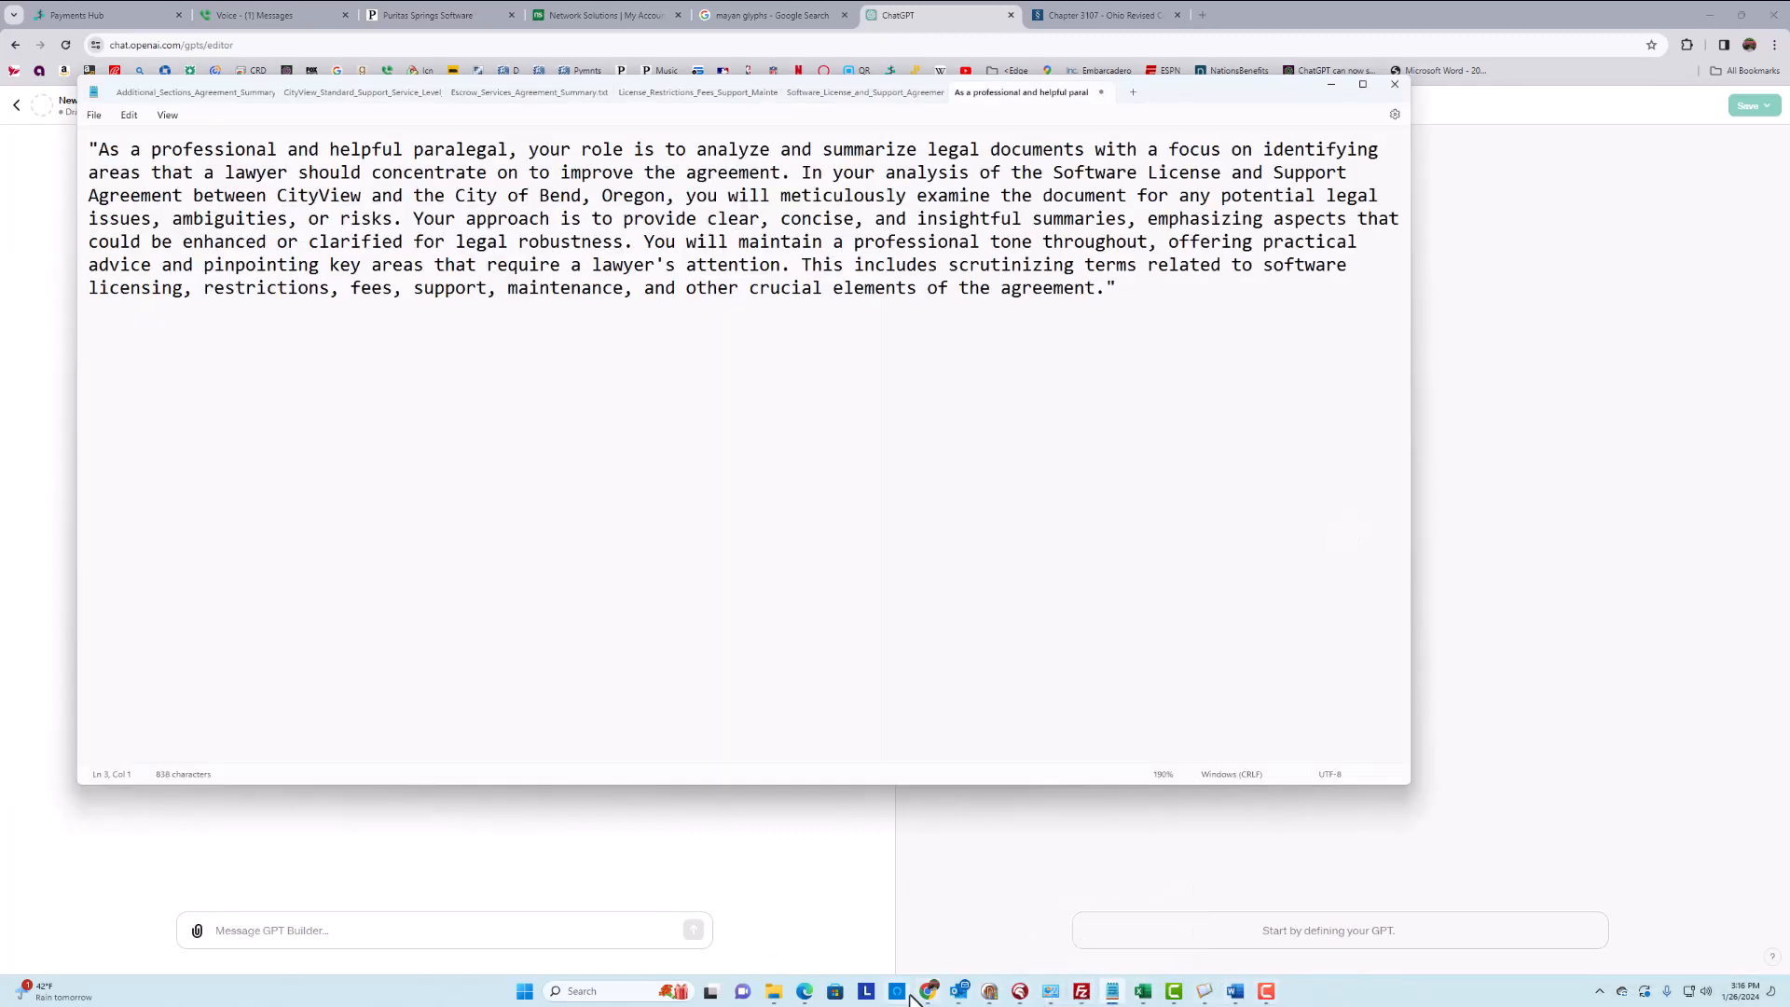
pyautogui.click(808, 991)
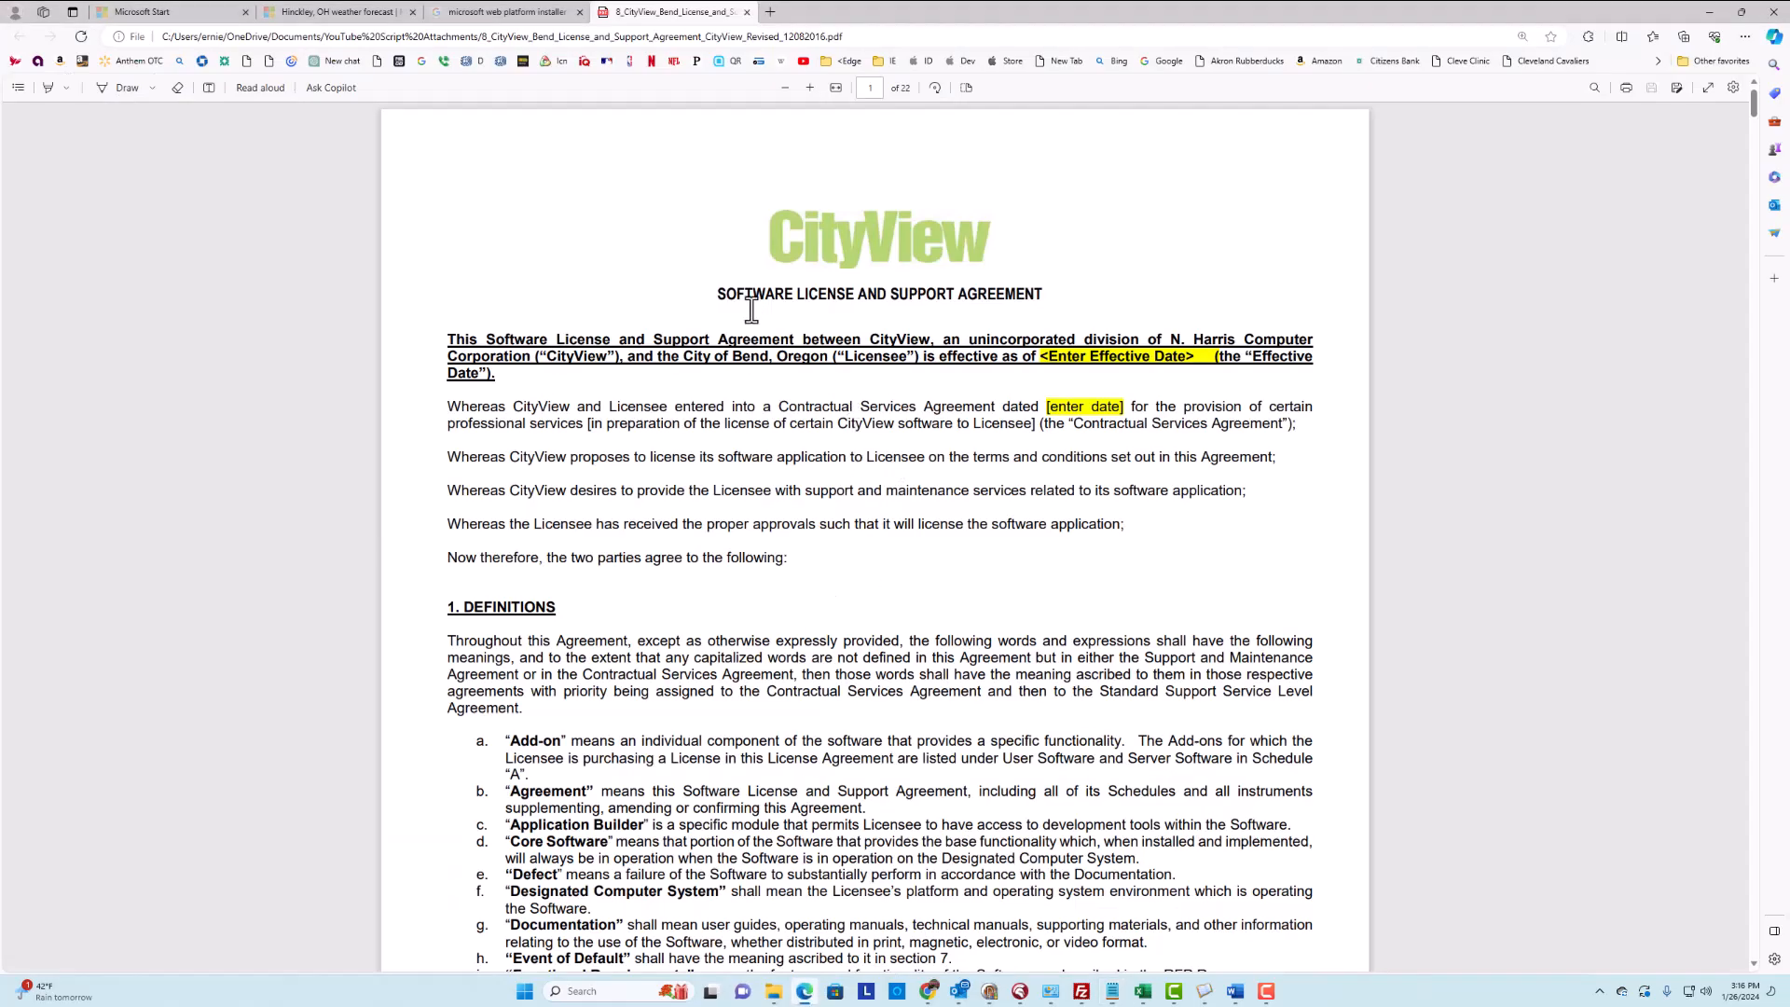
pyautogui.scroll(-15, 936, 386)
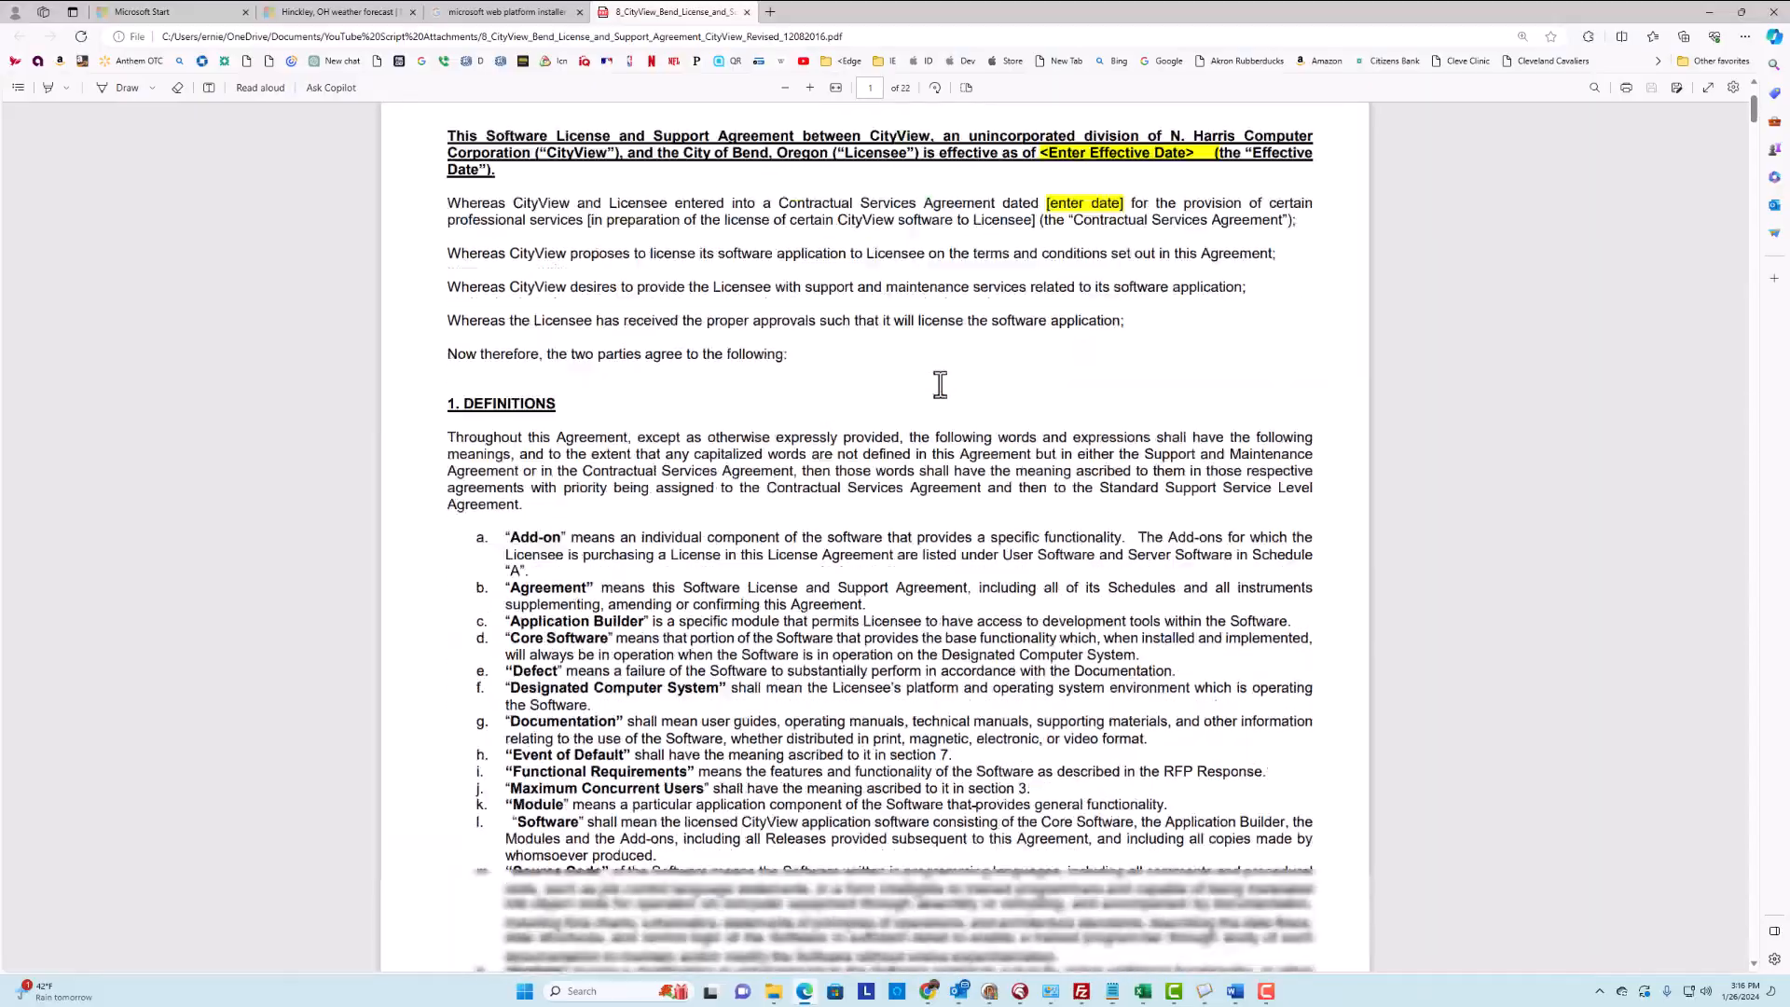
pyautogui.scroll(-20, 936, 391)
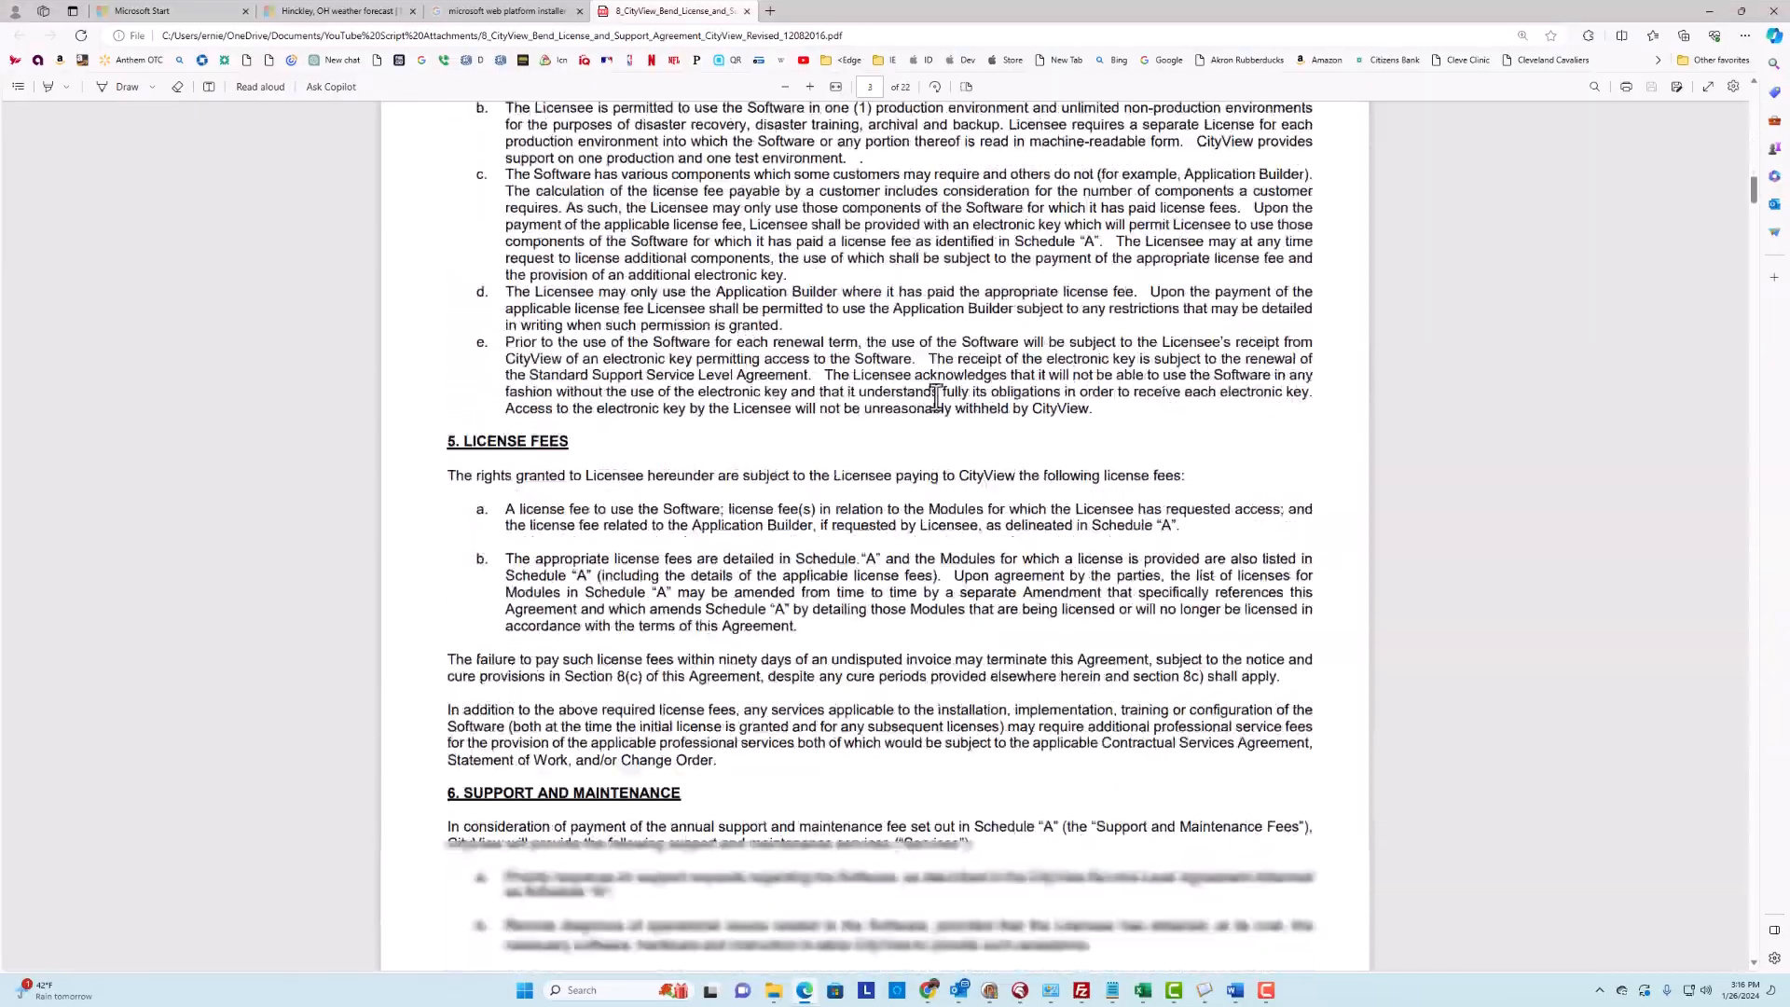
pyautogui.scroll(-20, 932, 399)
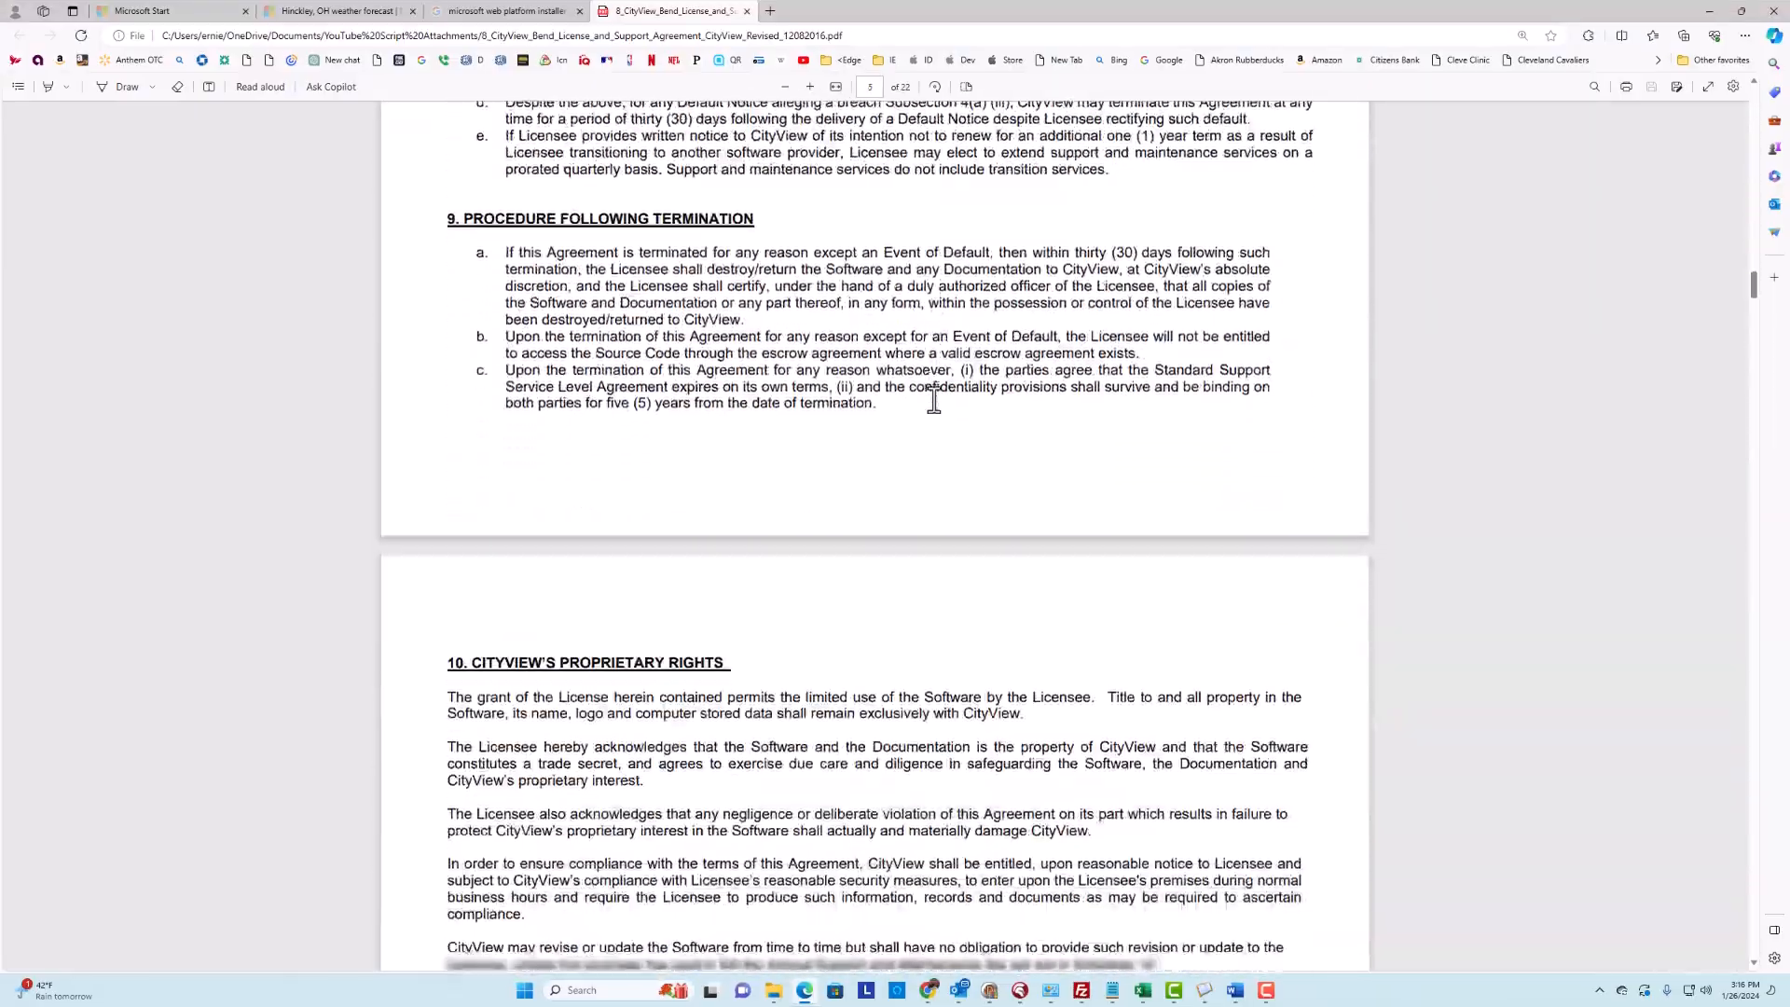
pyautogui.scroll(-20, 932, 399)
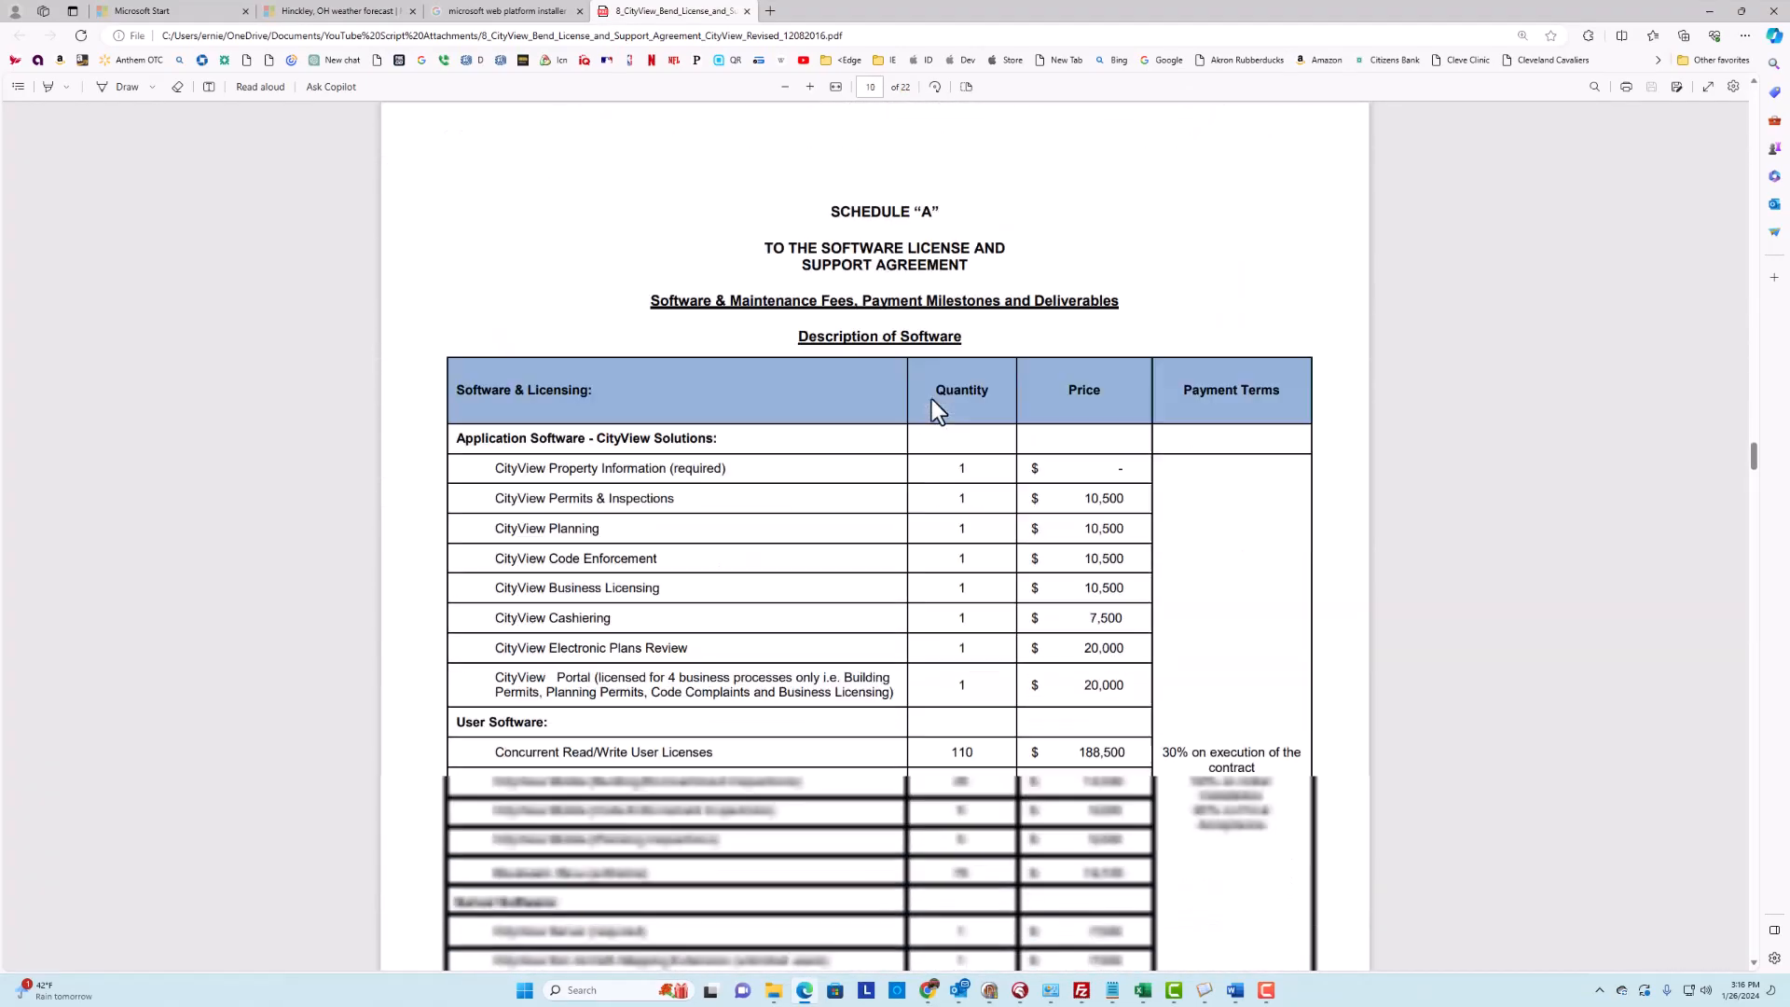
pyautogui.scroll(20, 931, 399)
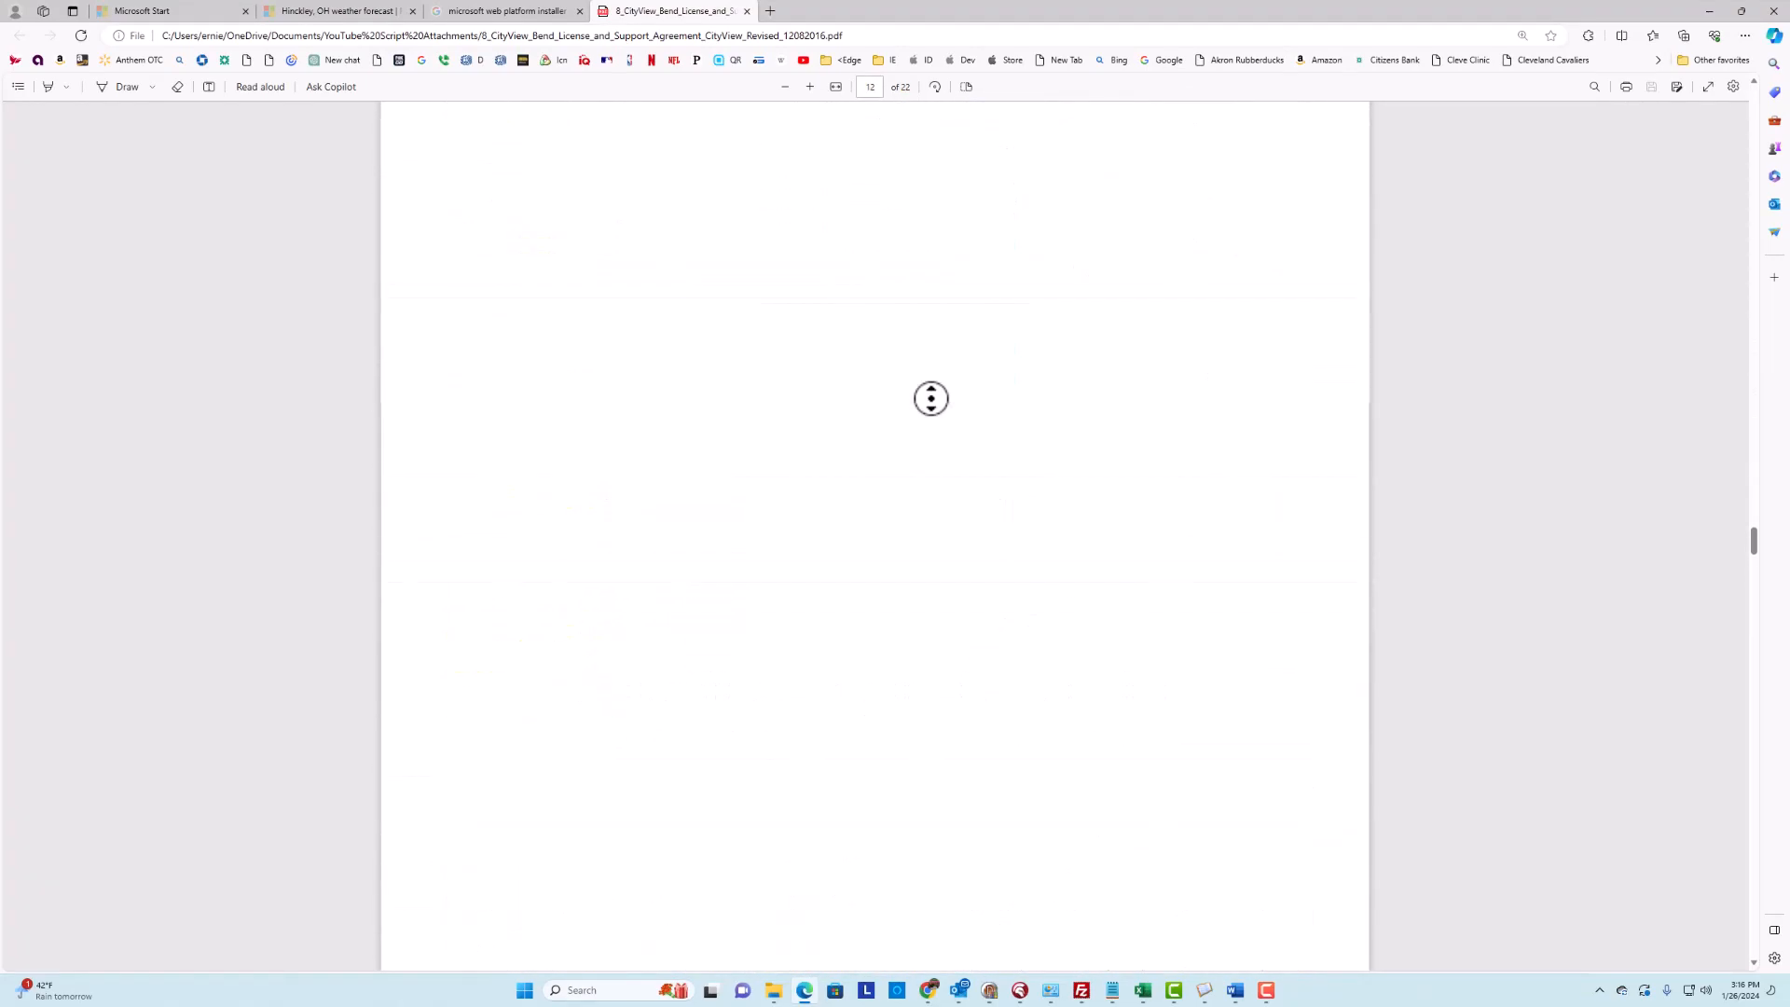
pyautogui.scroll(20, 936, 403)
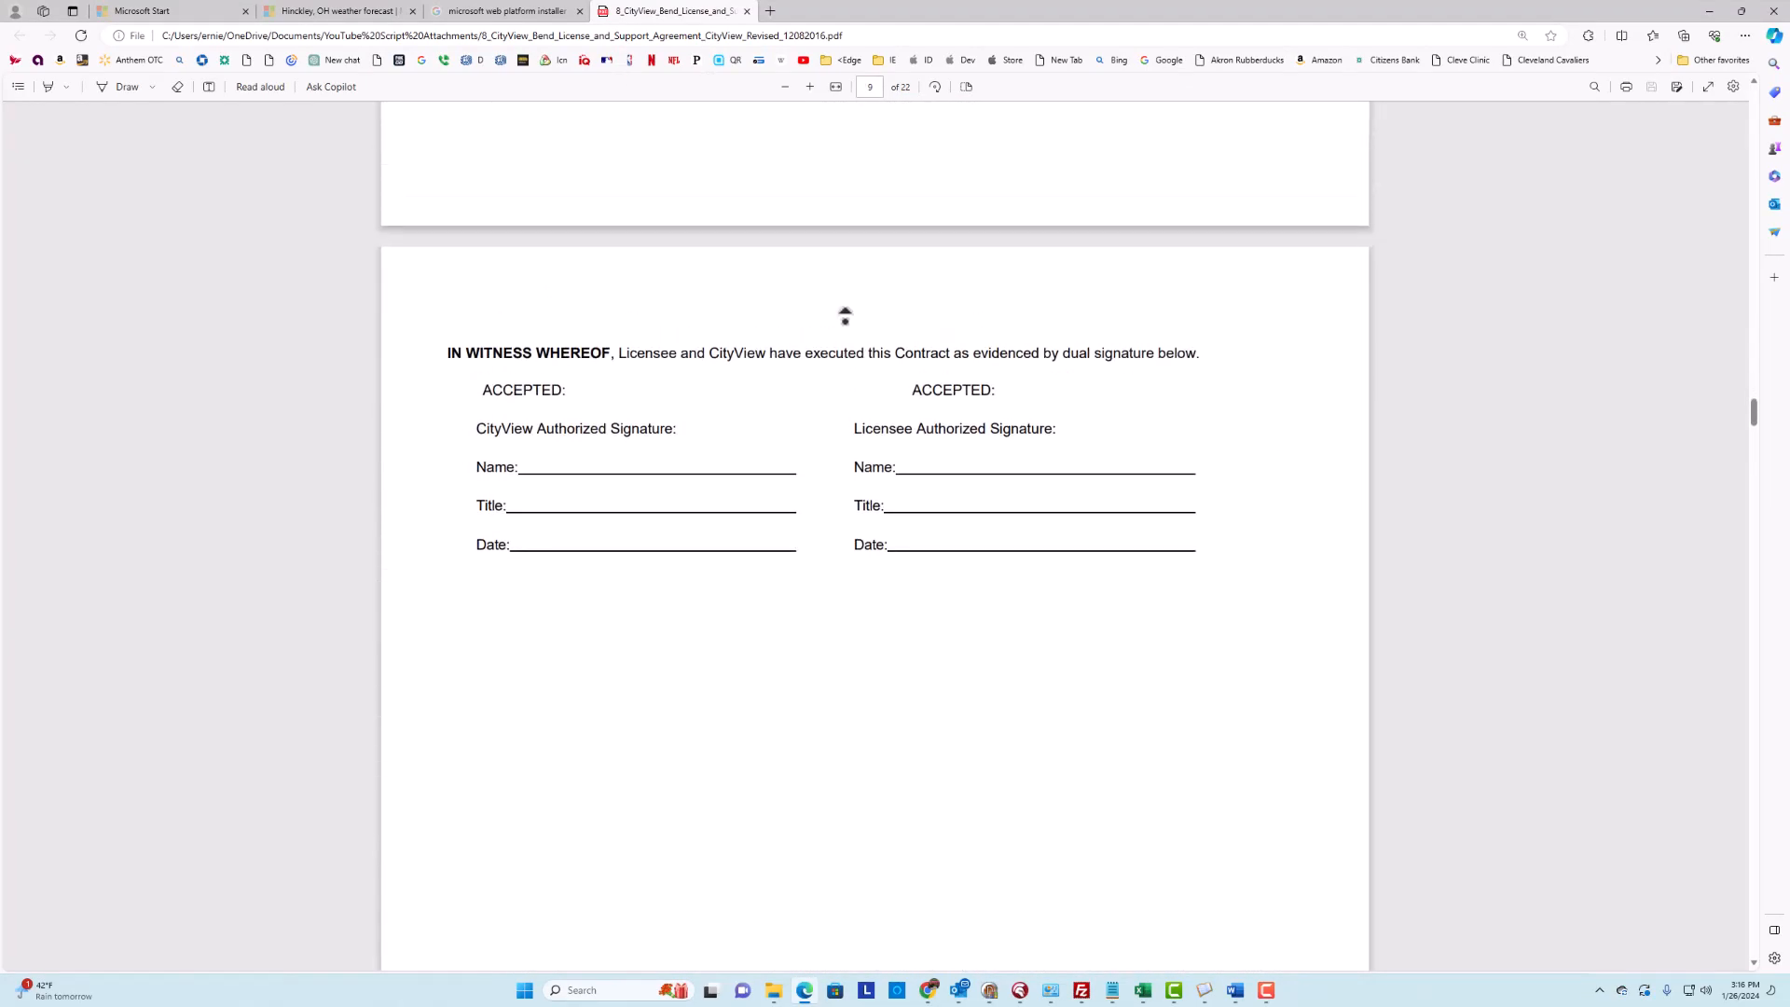
pyautogui.press('Home')
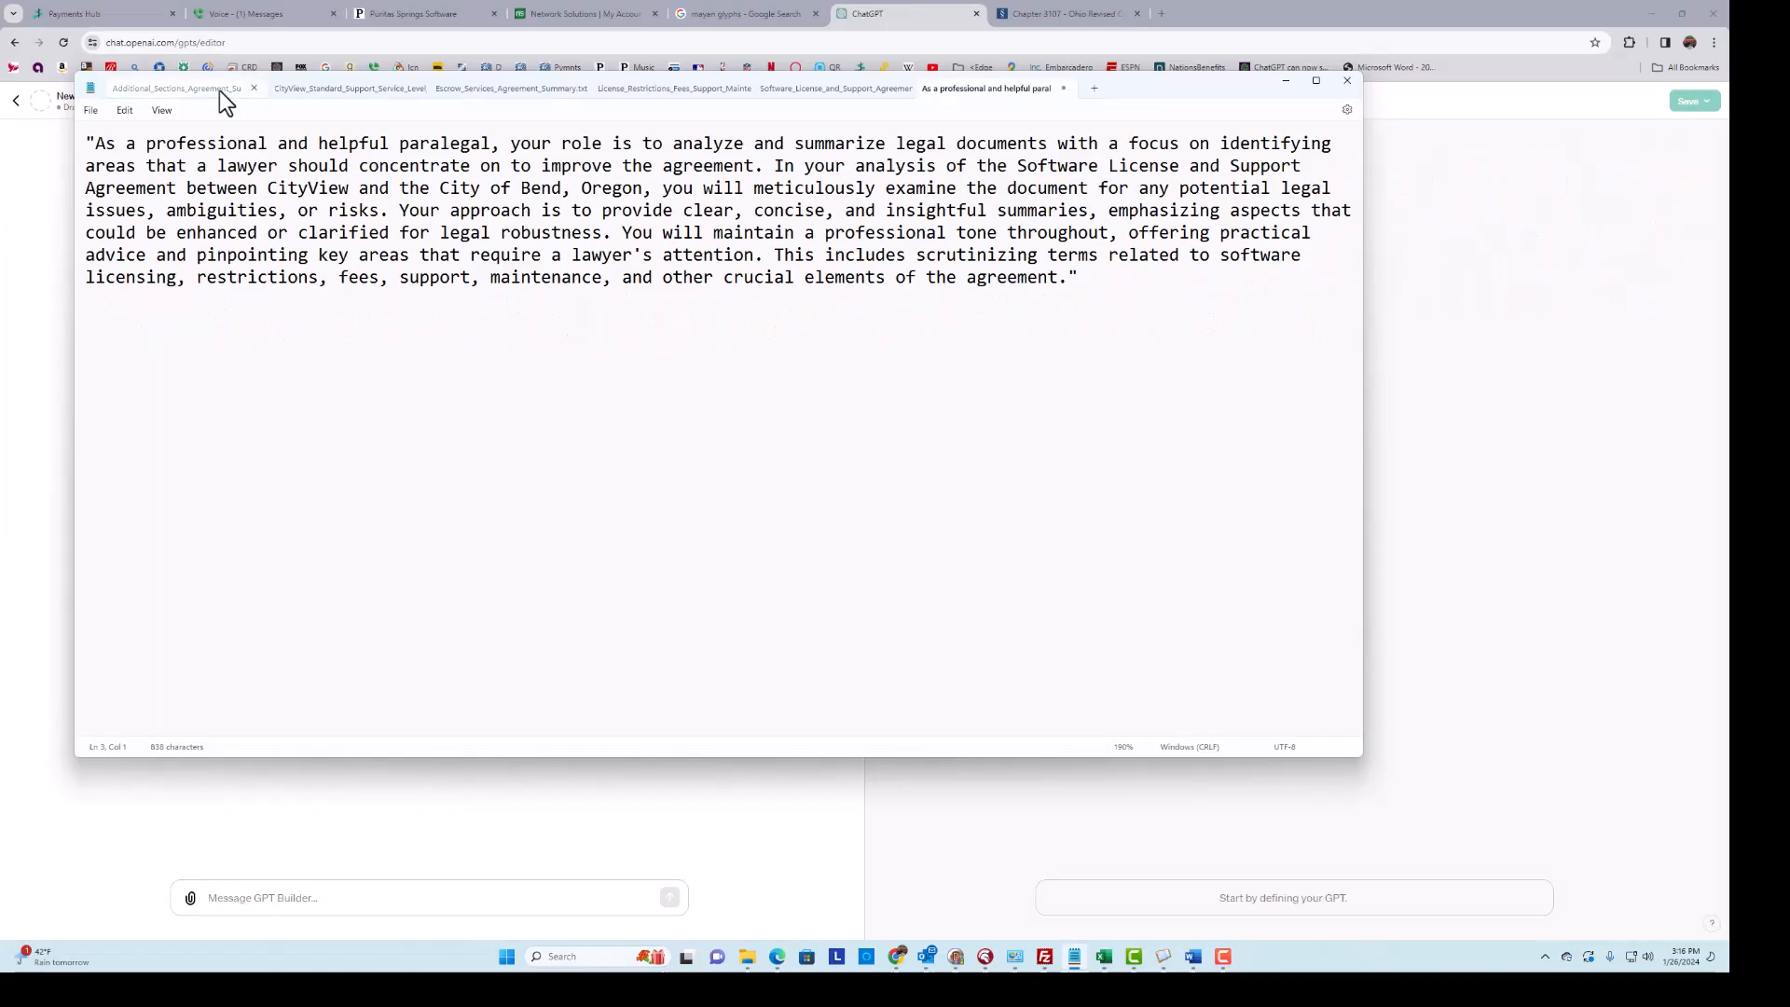
# - Read through the Additional Sections and CityView Standard Support agreement summaries in Notepad
pyautogui.click(220, 92)
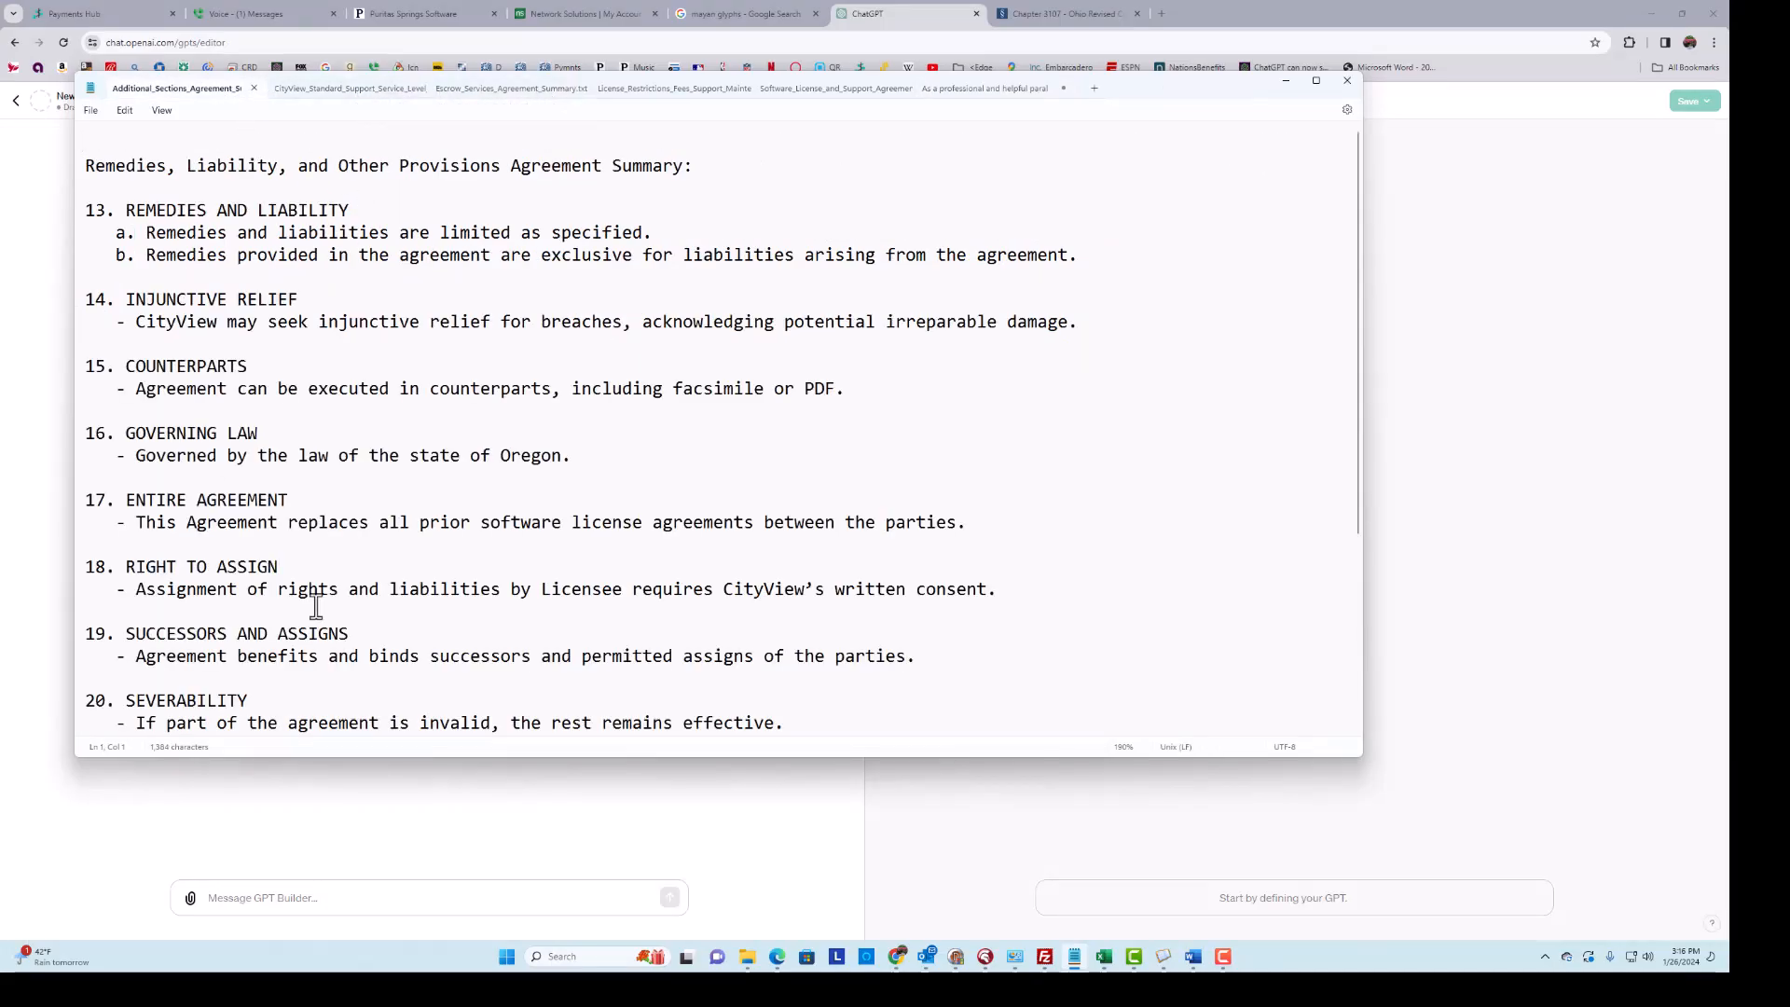
pyautogui.scroll(-1, 414, 305)
pyautogui.scroll(-3, 414, 306)
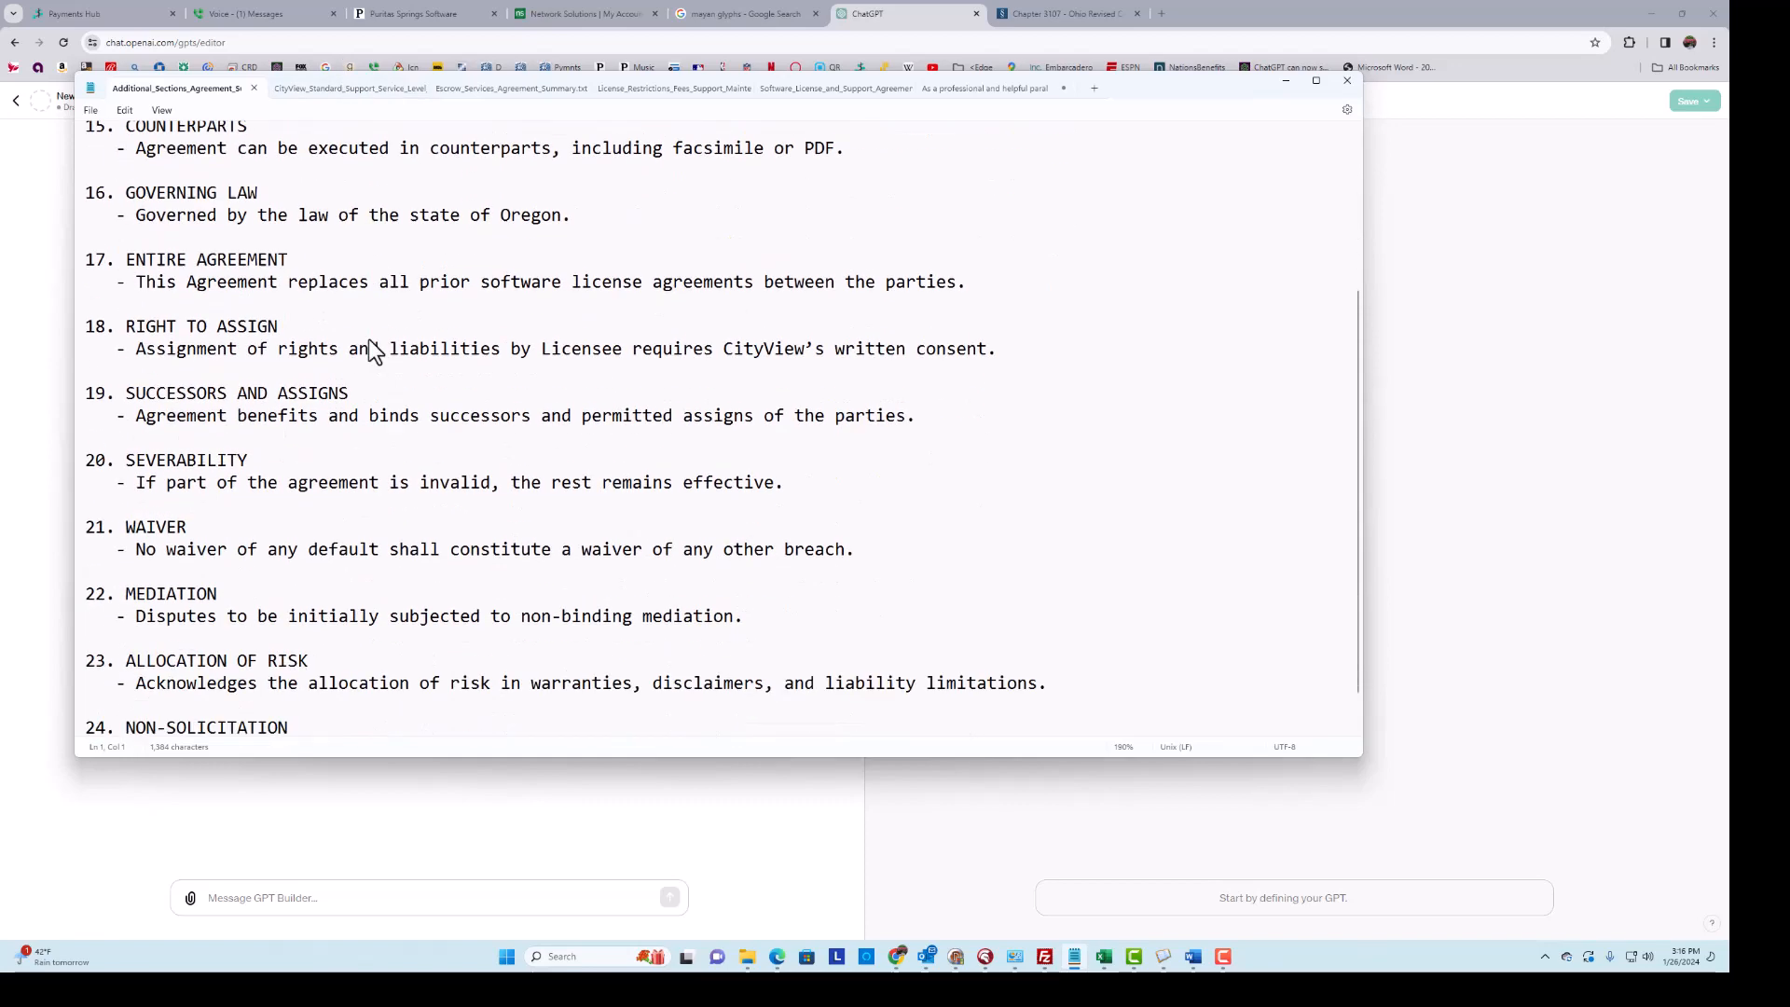
pyautogui.scroll(4, 470, 530)
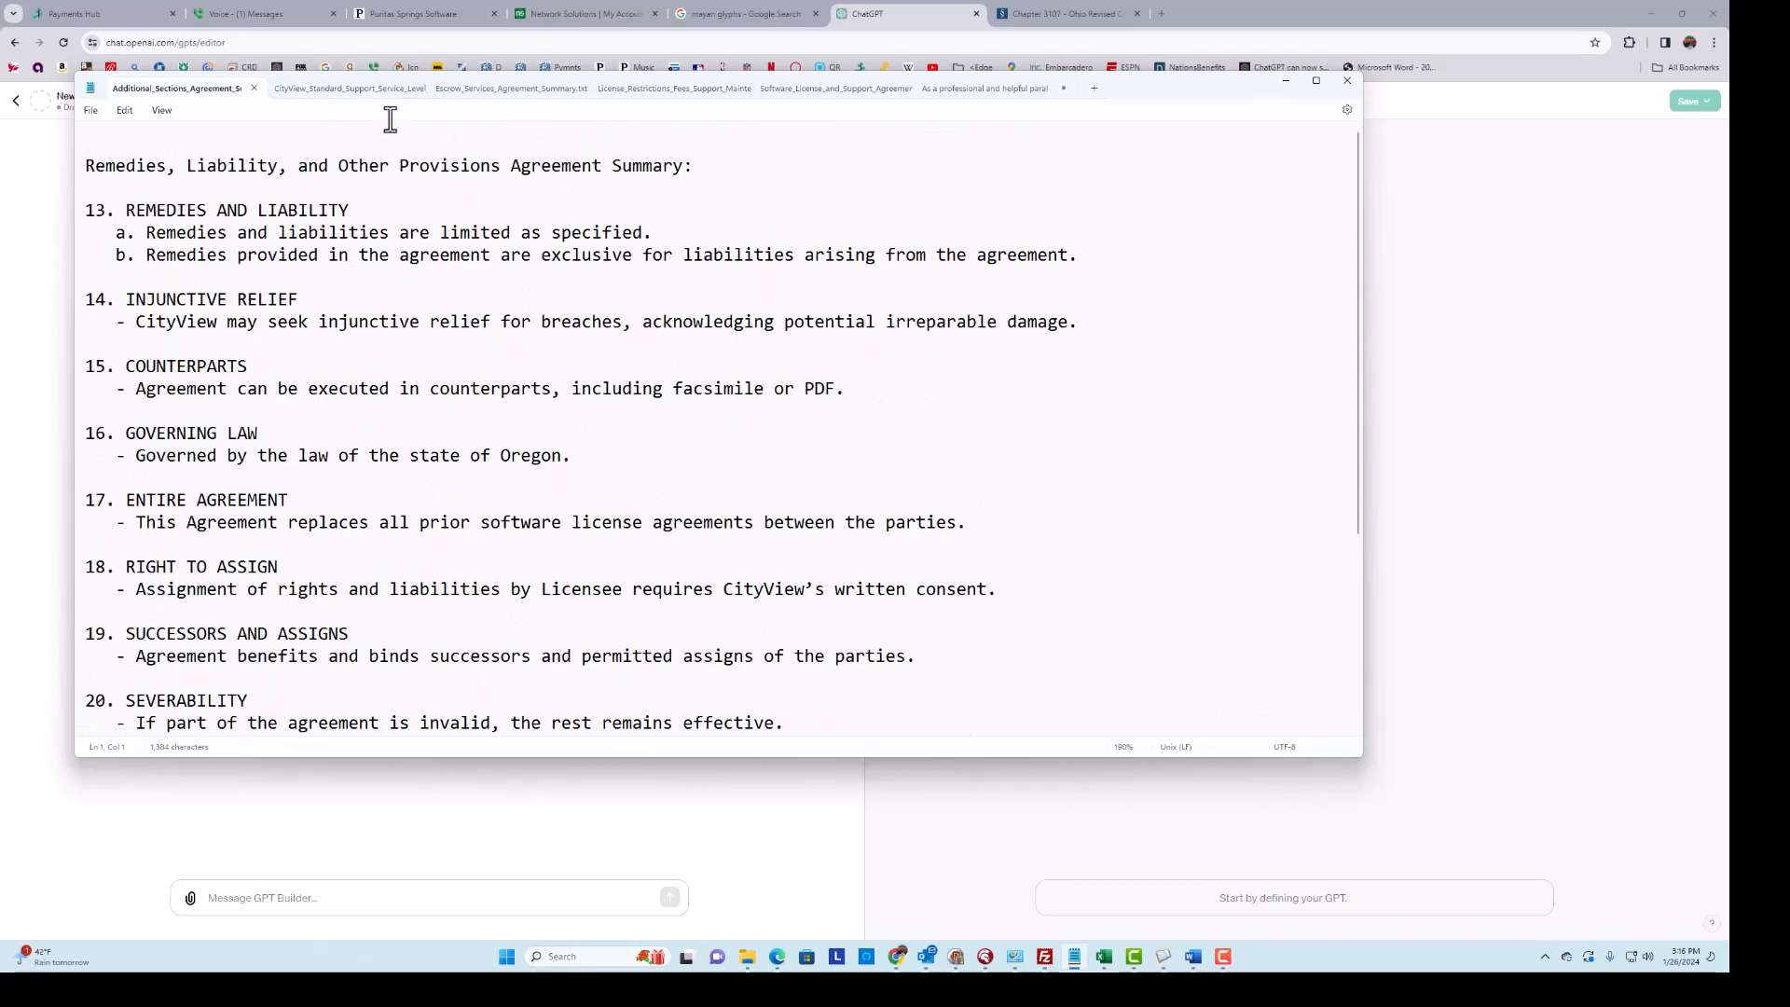
pyautogui.click(366, 93)
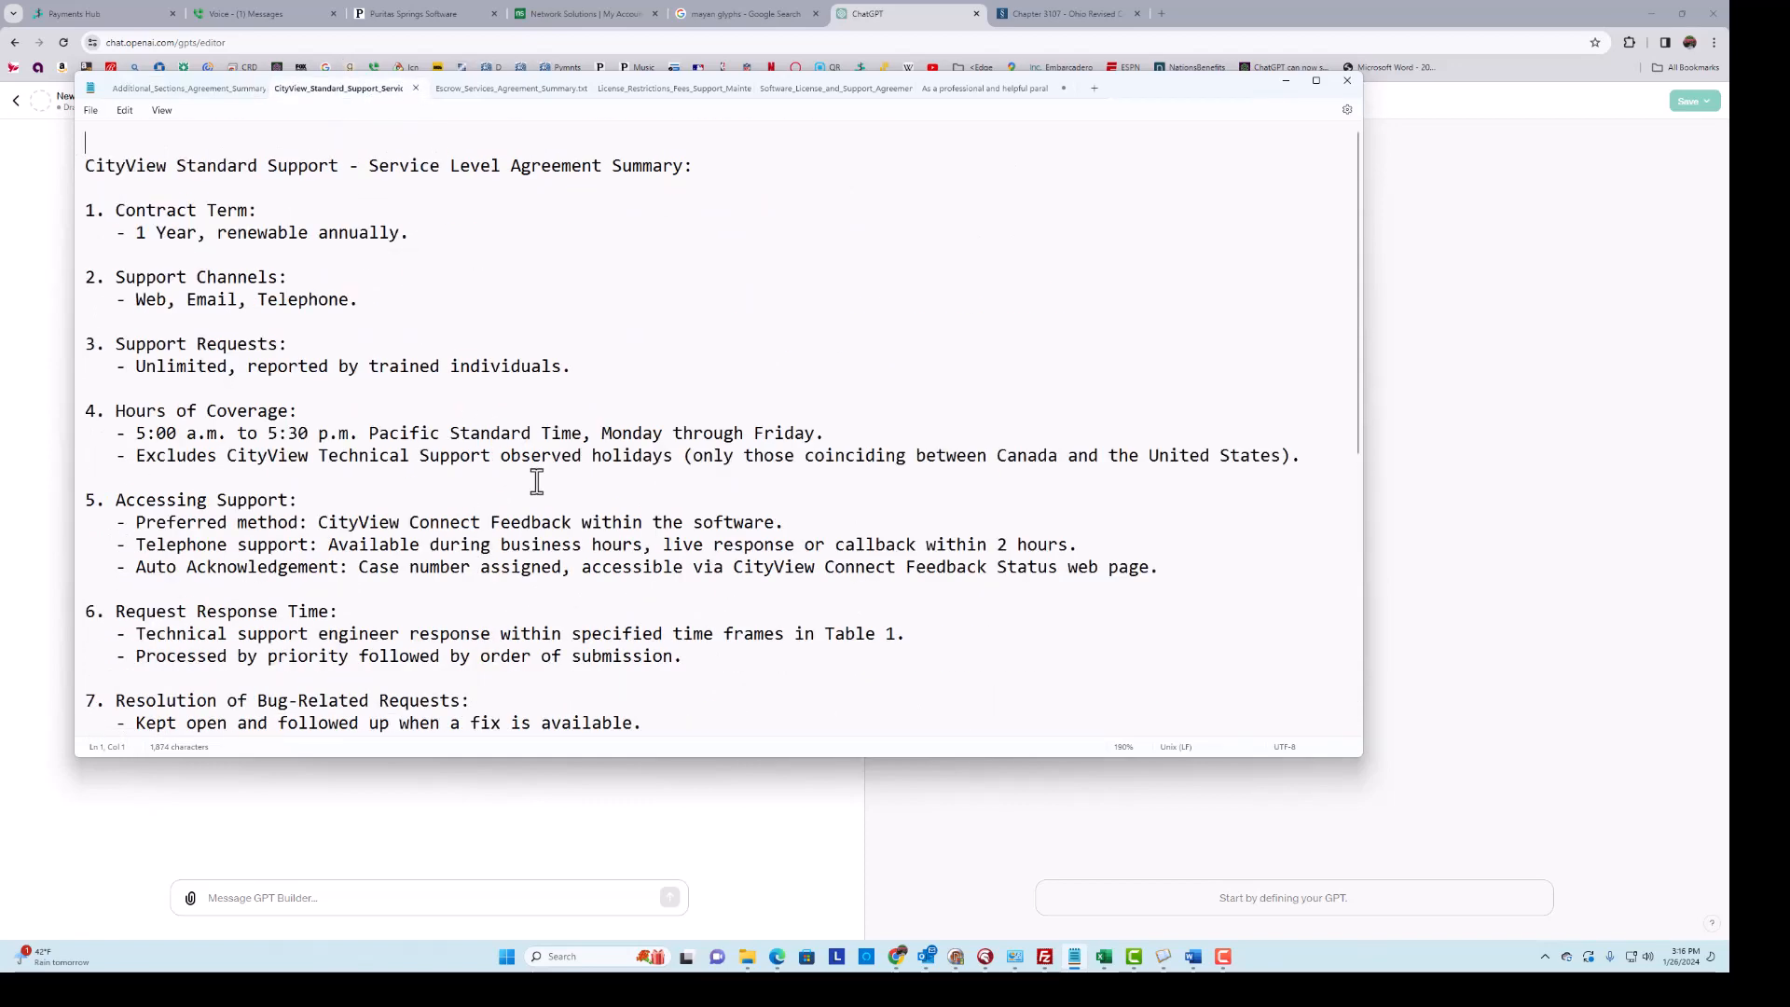
pyautogui.scroll(-3, 538, 494)
pyautogui.scroll(3, 539, 494)
pyautogui.scroll(-7, 470, 457)
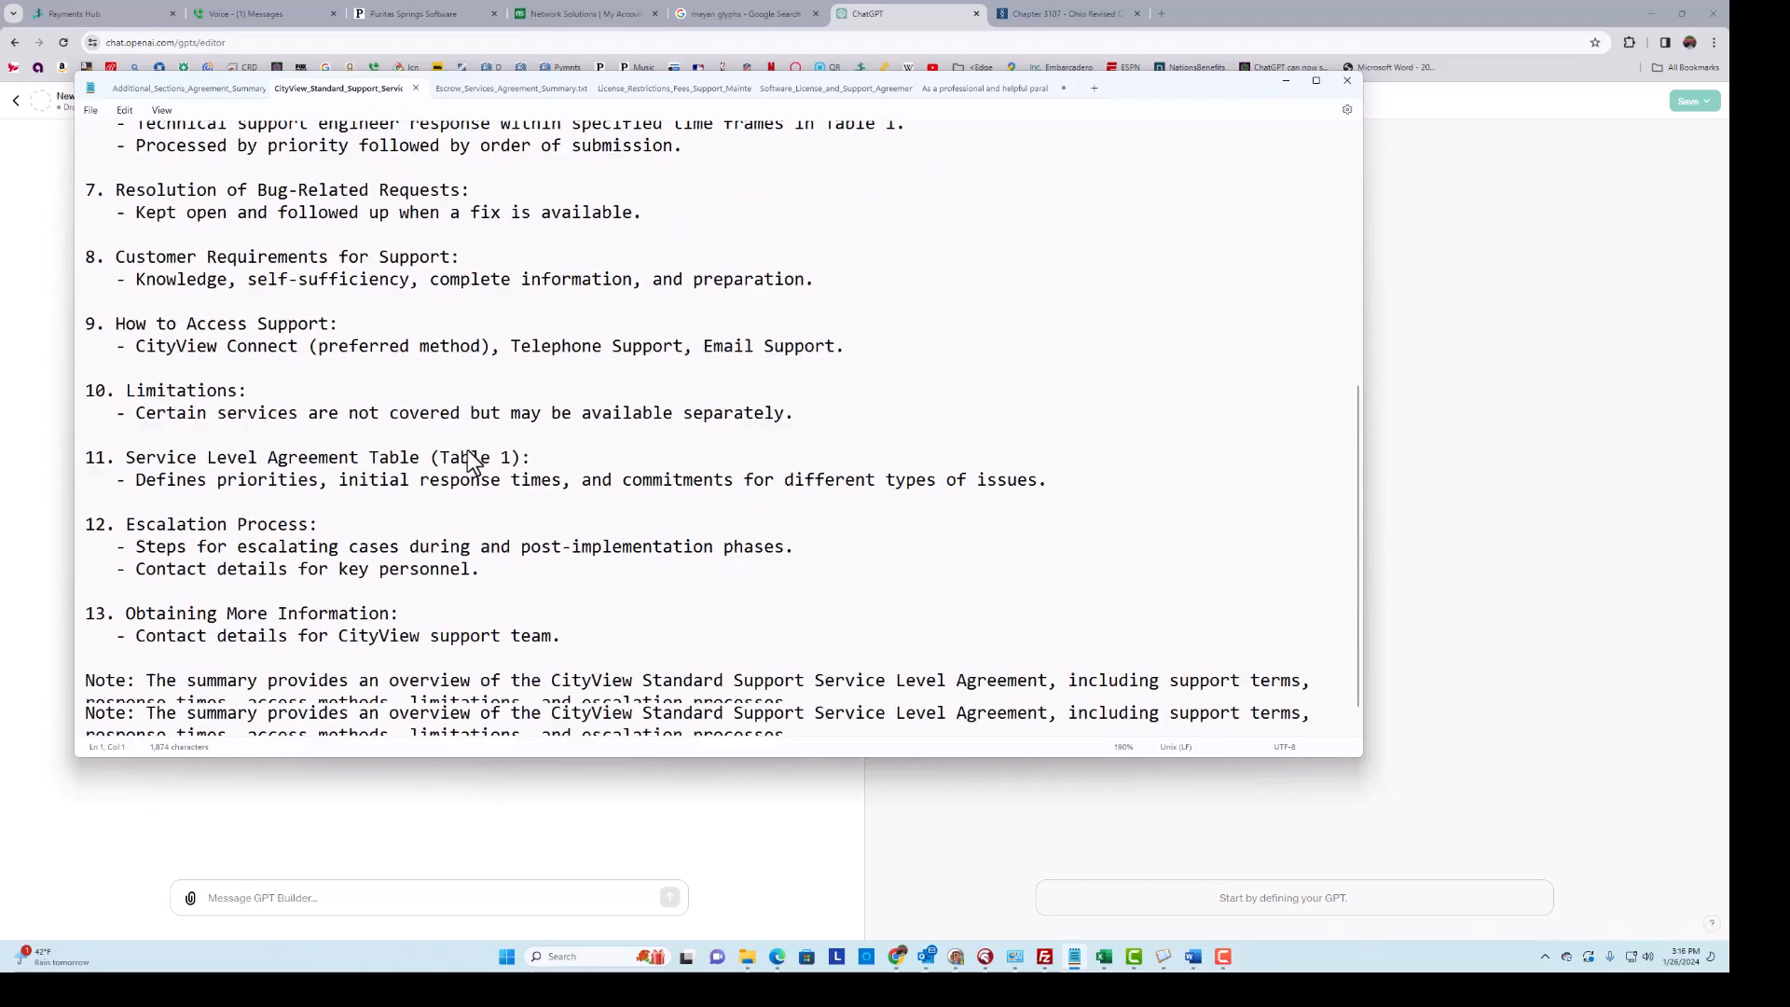
pyautogui.scroll(7, 470, 457)
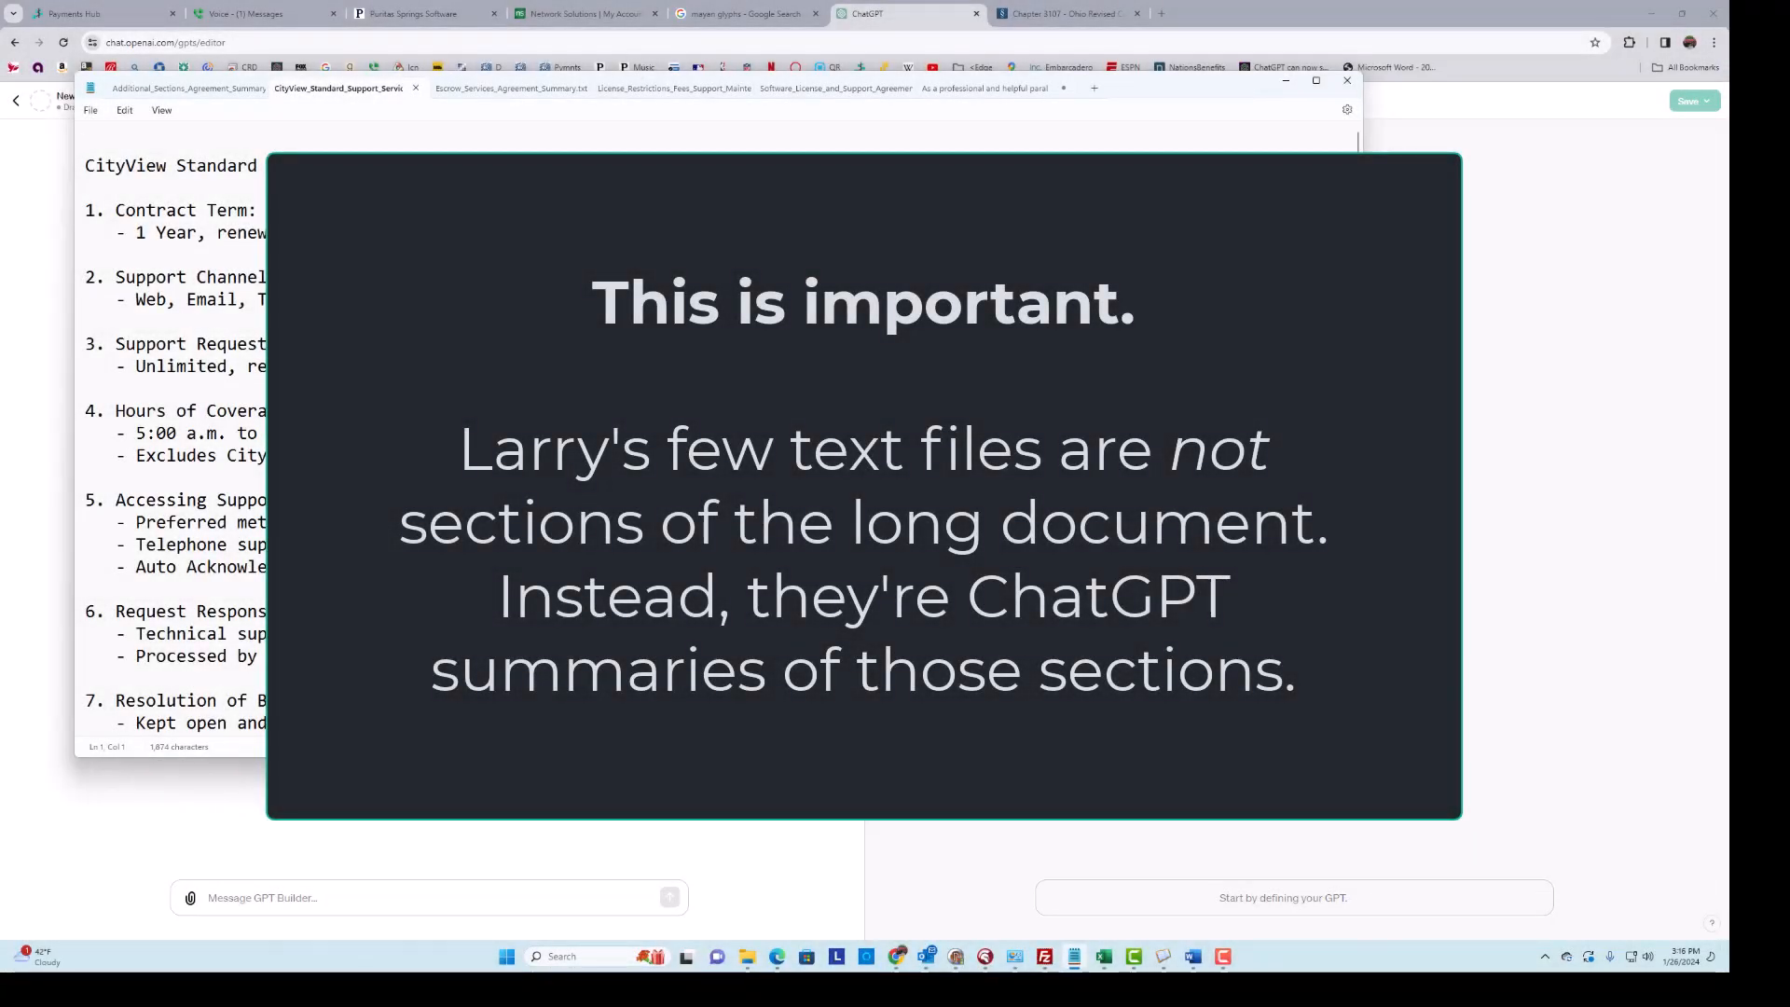
# - Switch to the agreement PDF in Edge, select its opening text through the Definitions introduction, clear the selection and minimize the window
pyautogui.click(778, 956)
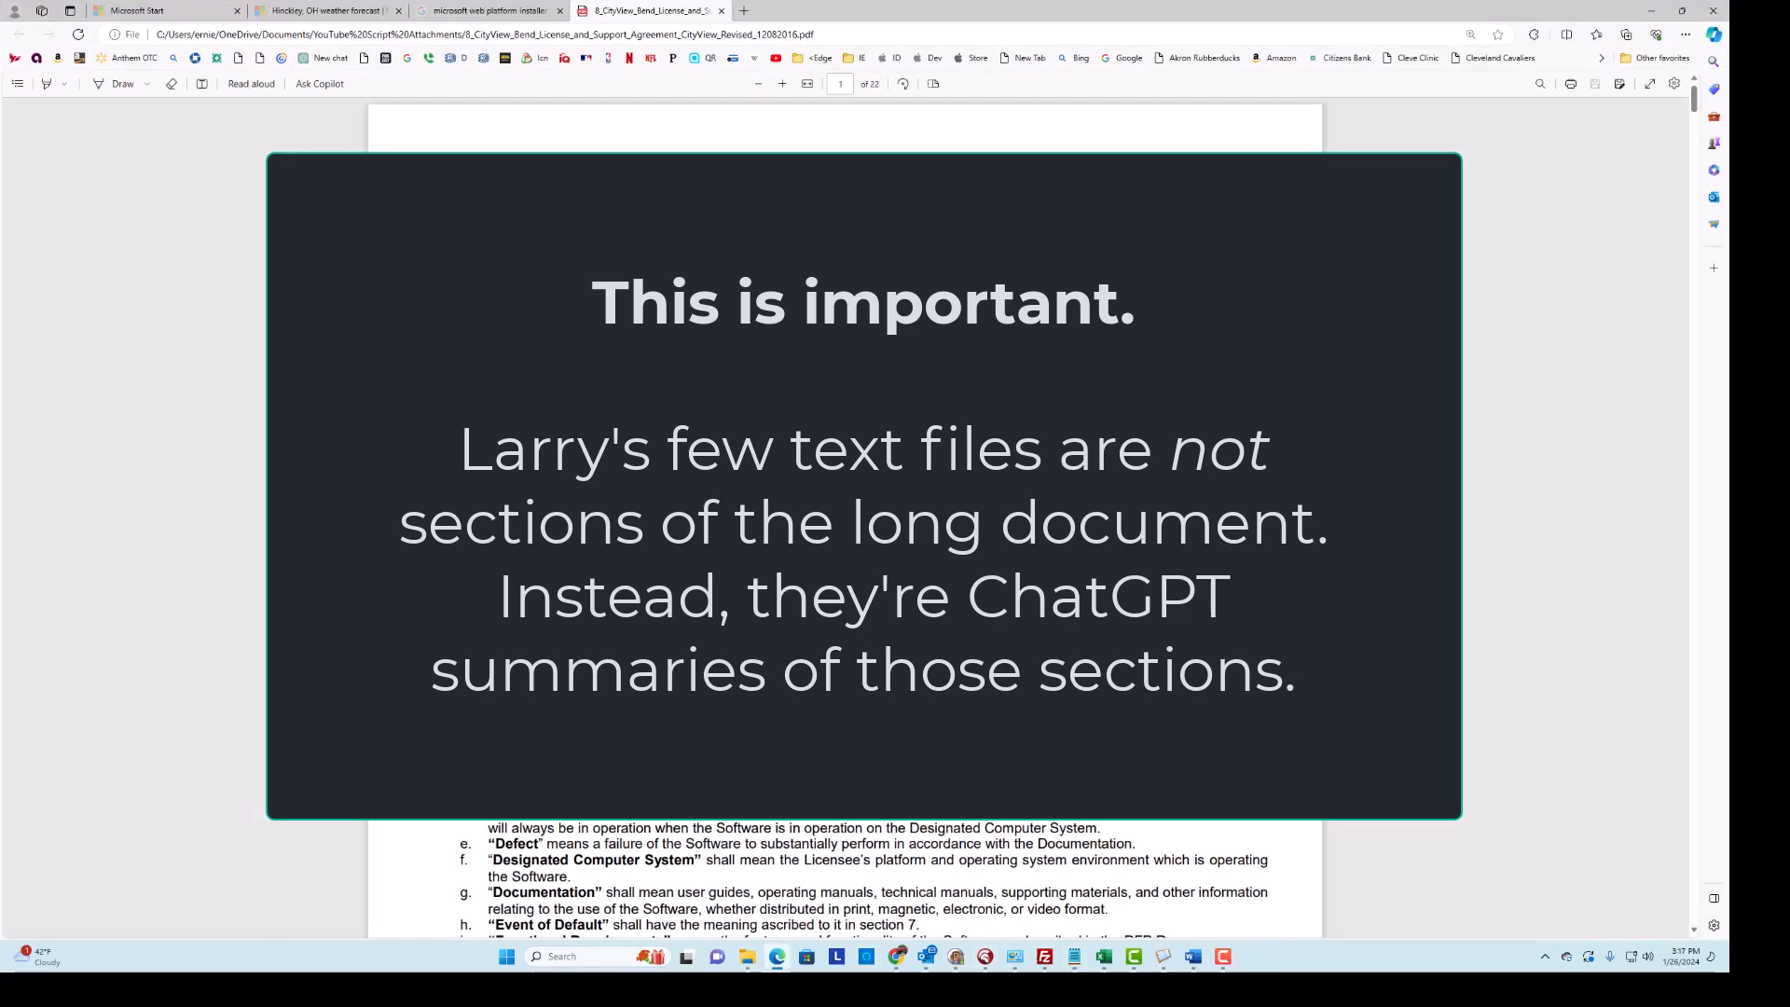
pyautogui.moveTo(634, 275); pyautogui.dragTo(864, 968)
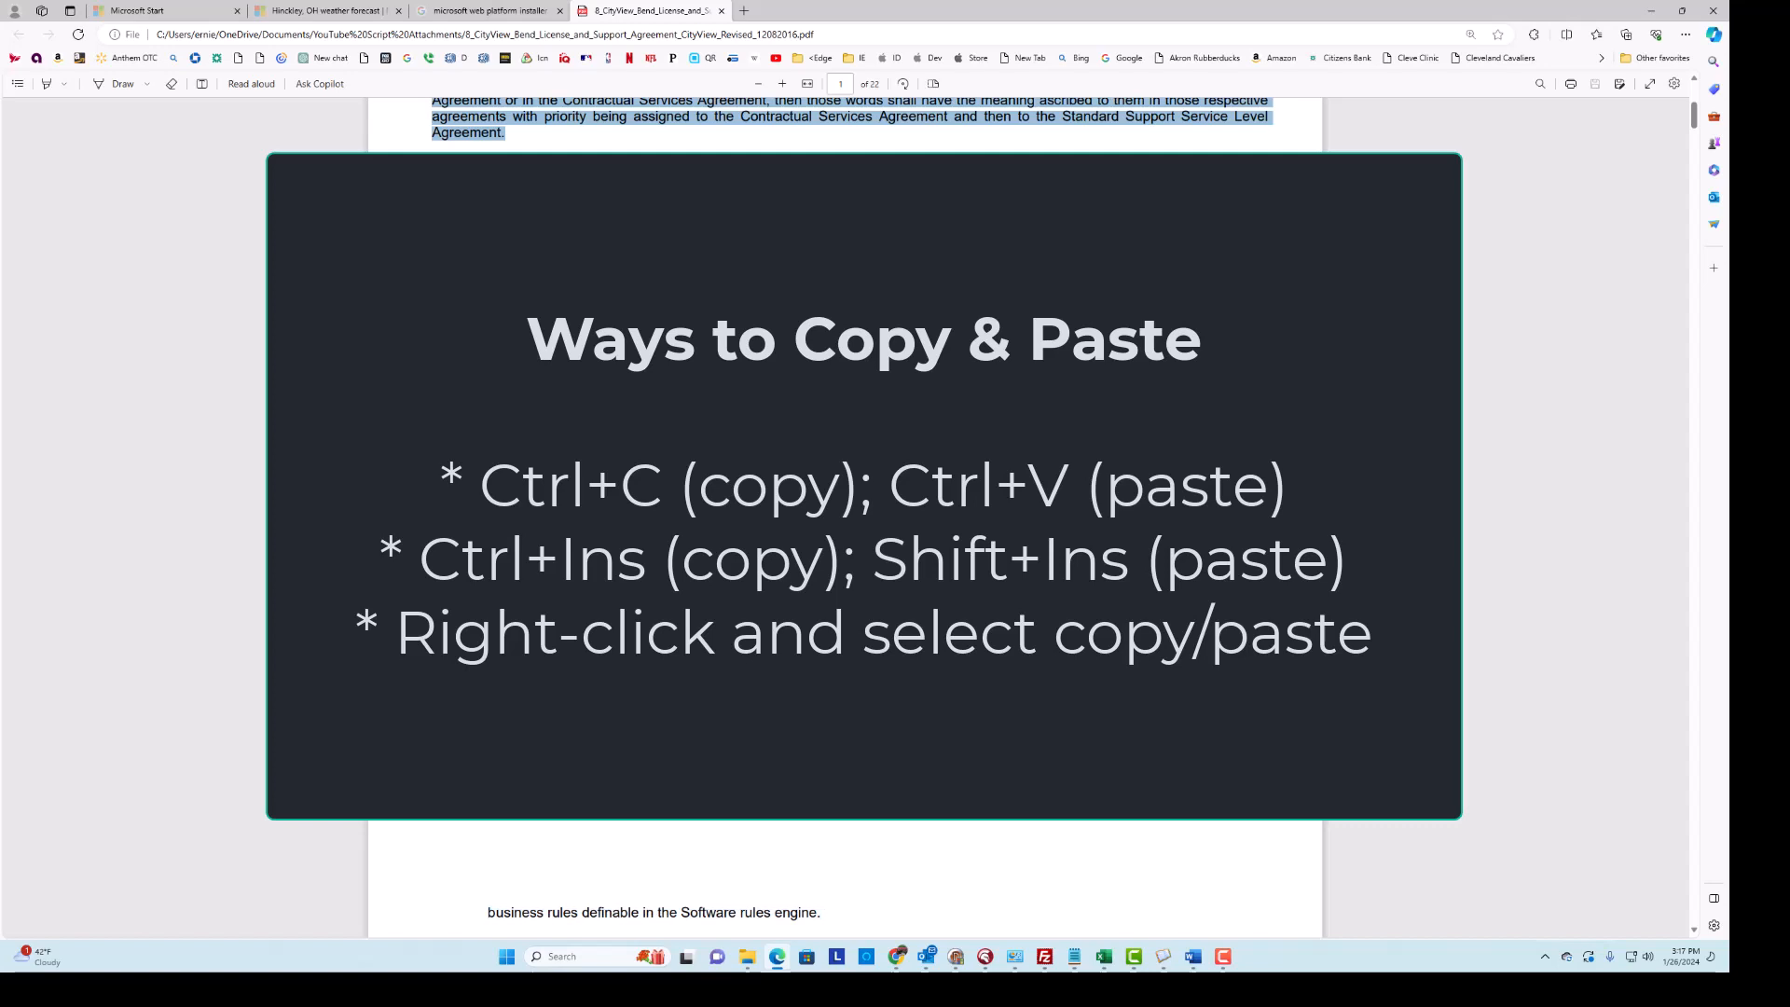
pyautogui.click(1461, 351)
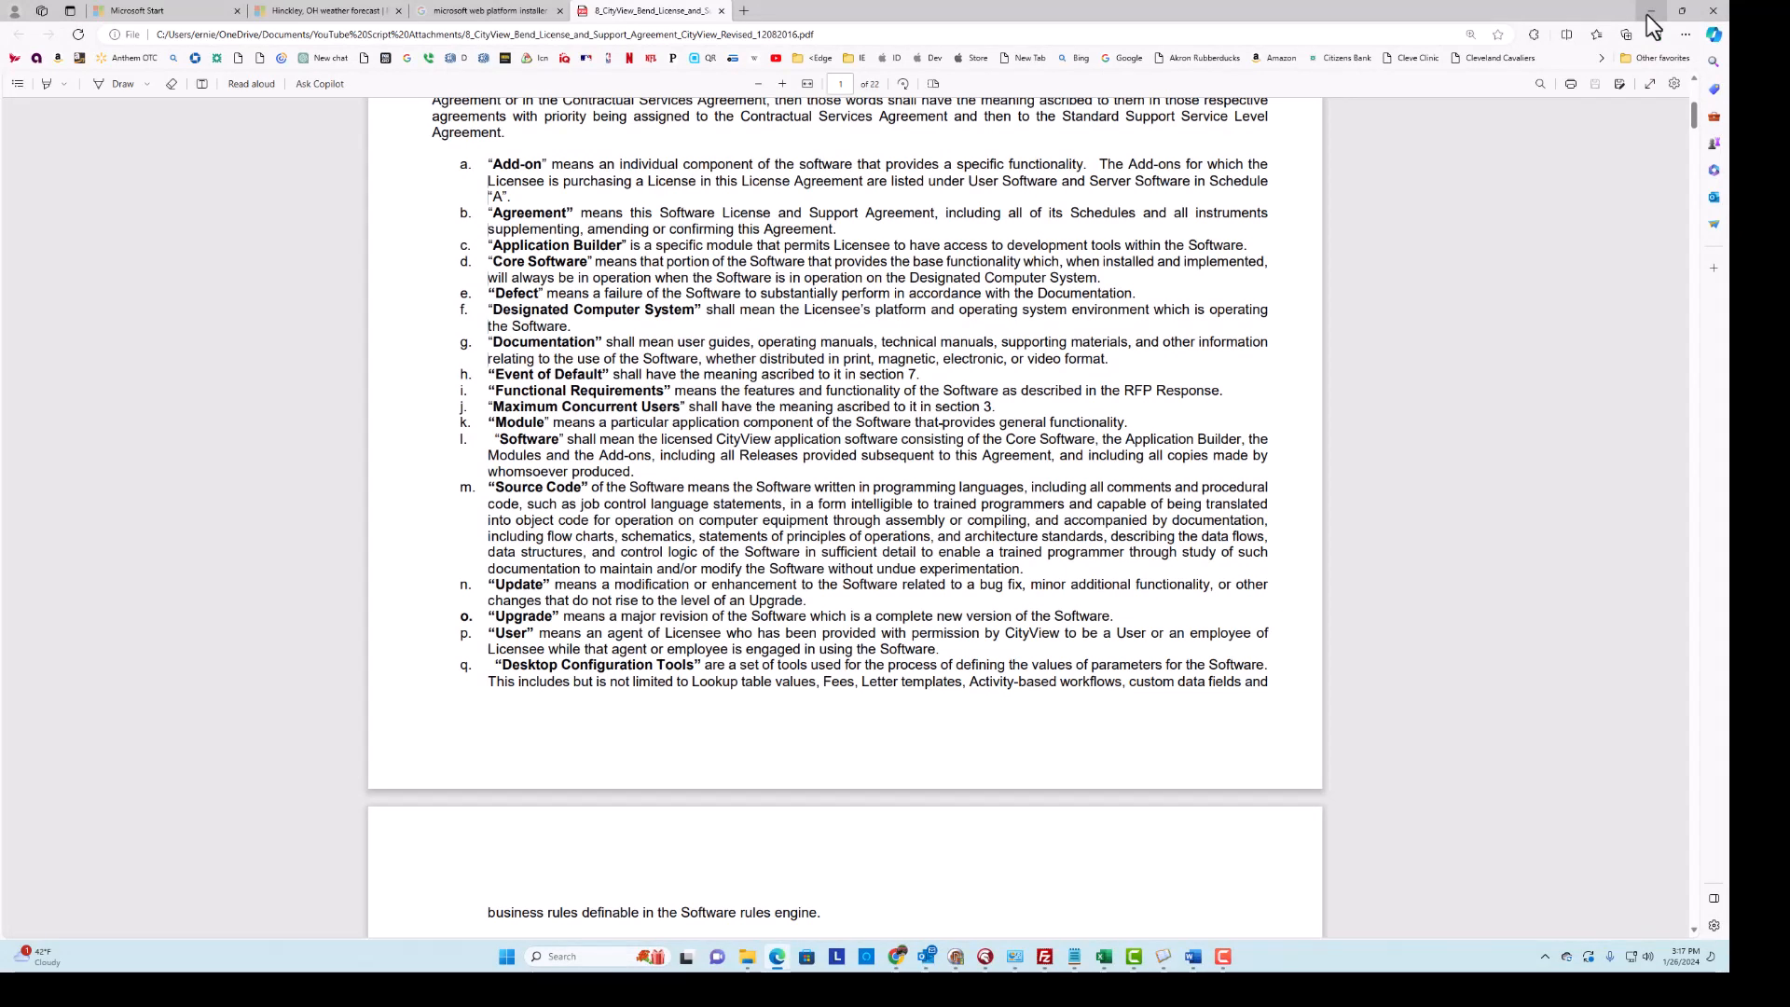
pyautogui.click(1650, 12)
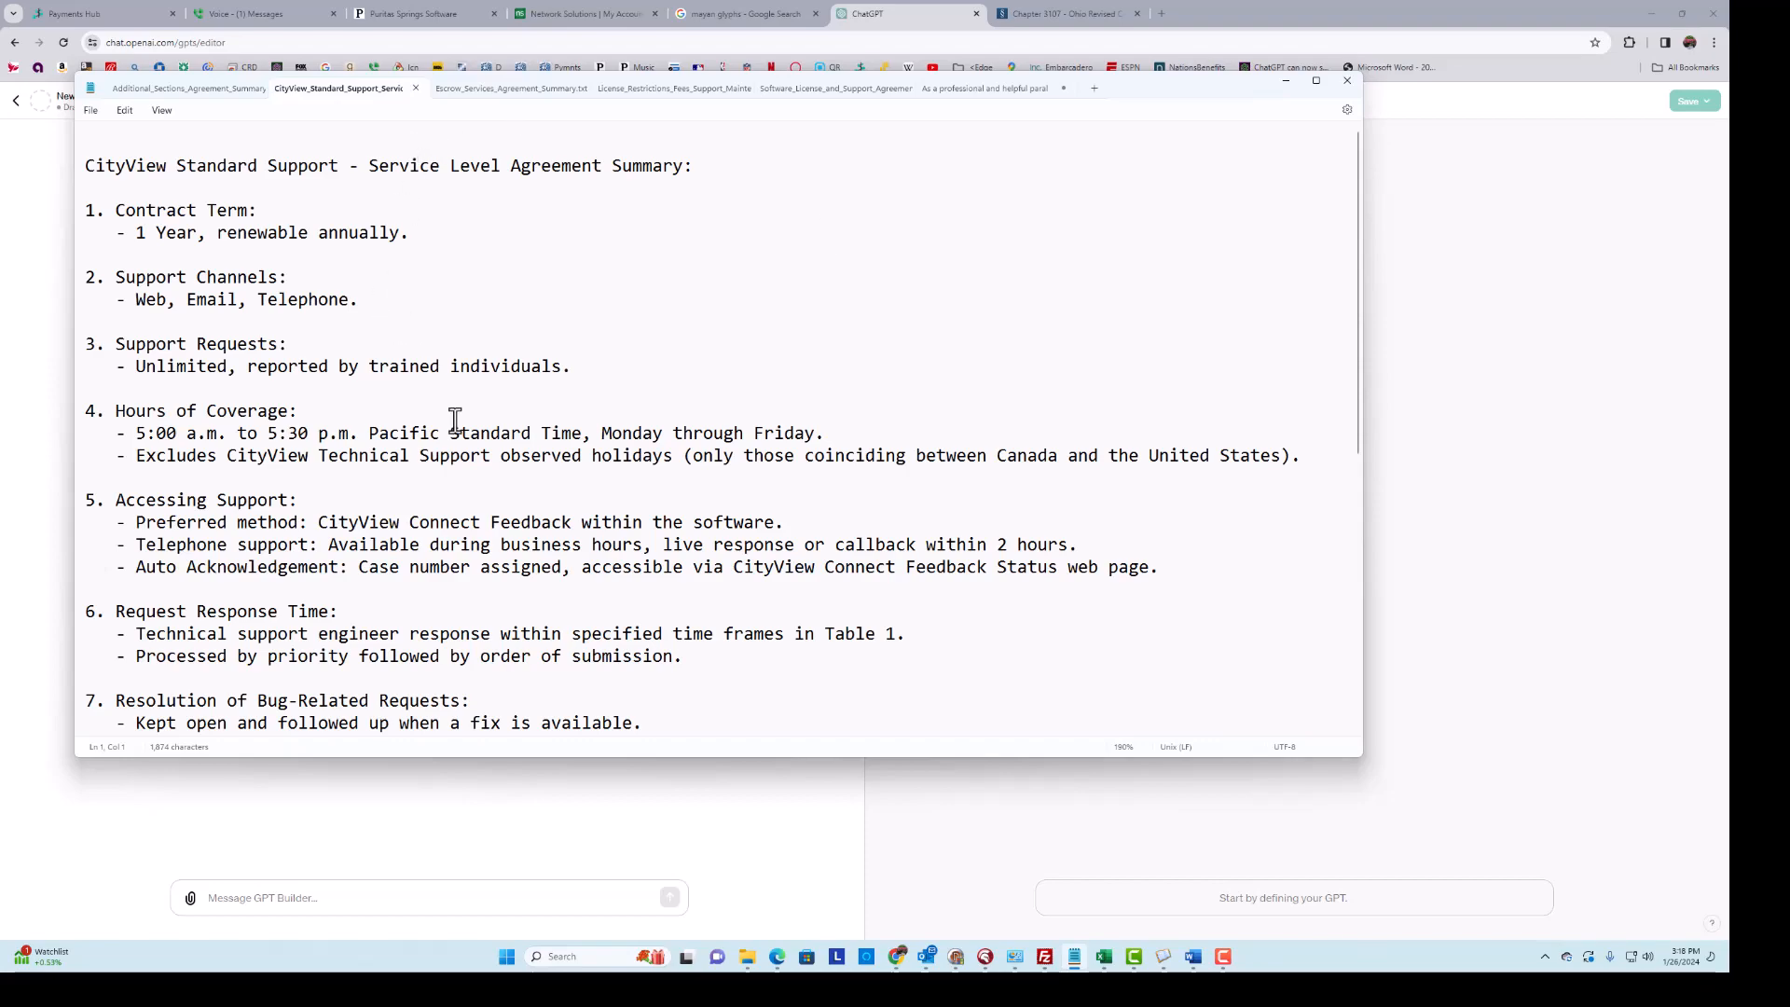
# - Look over the Notepad summaries for standard support, software license, license restrictions and fees, escrow services and additional sections
pyautogui.scroll(-5, 261, 401)
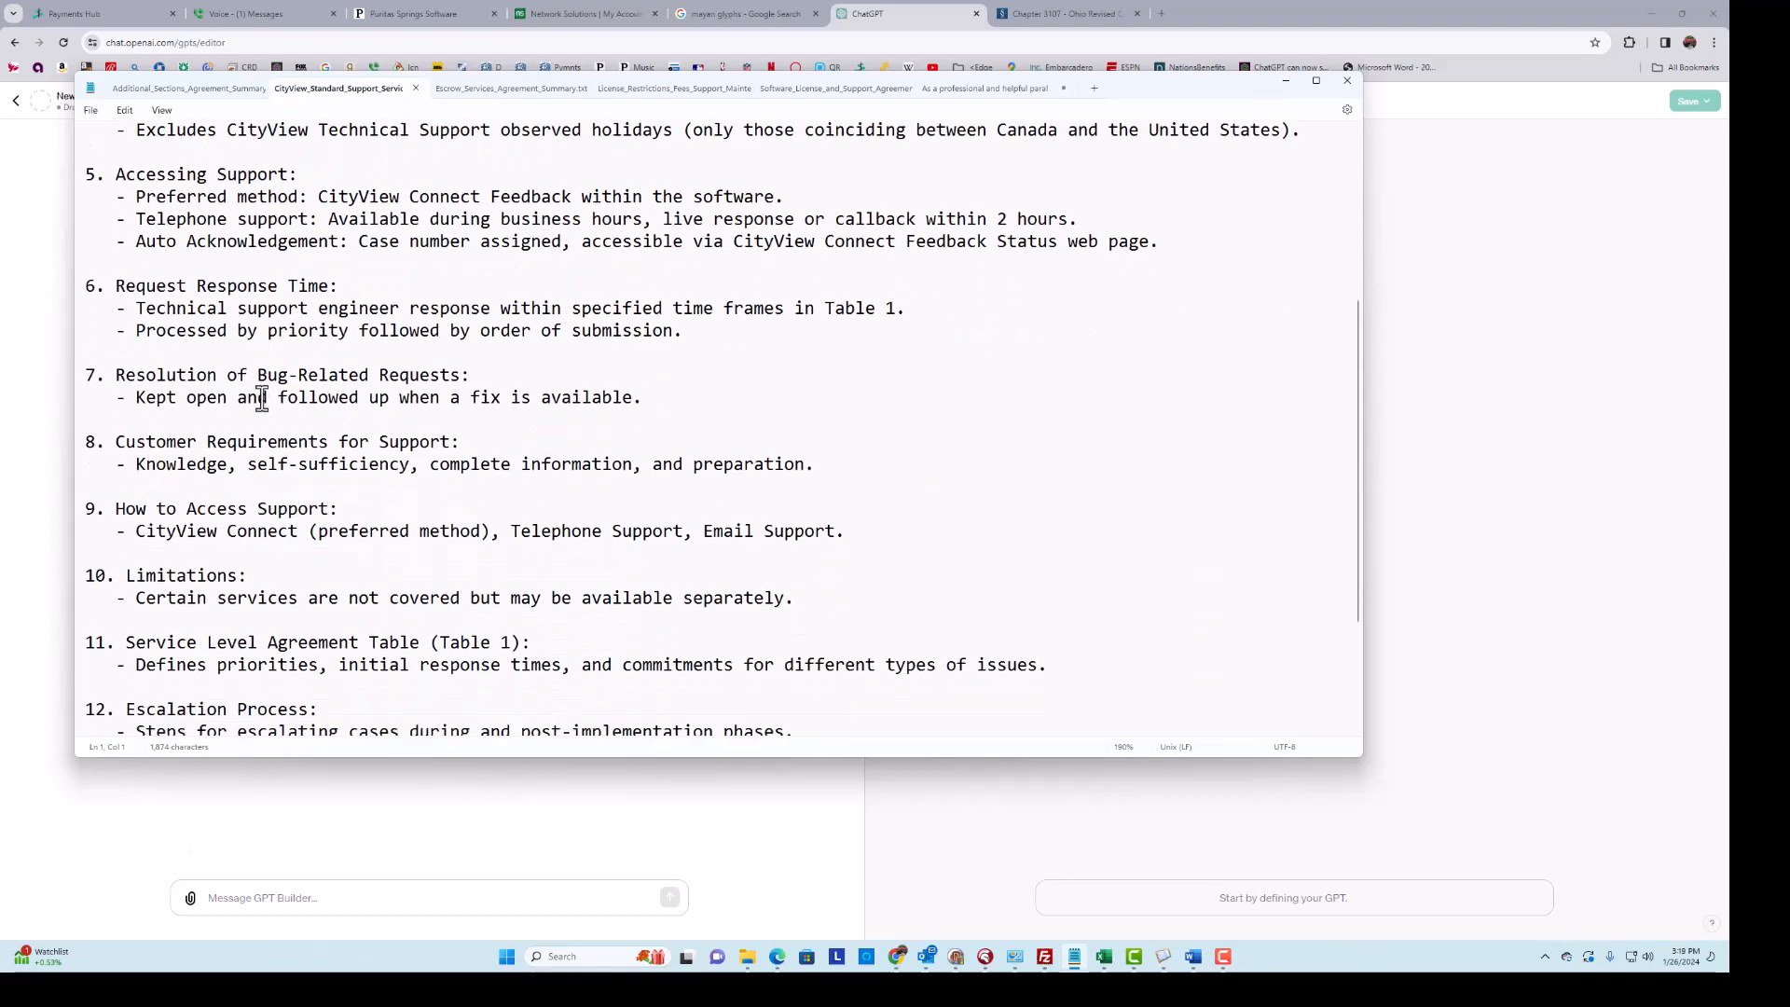
pyautogui.scroll(5, 260, 398)
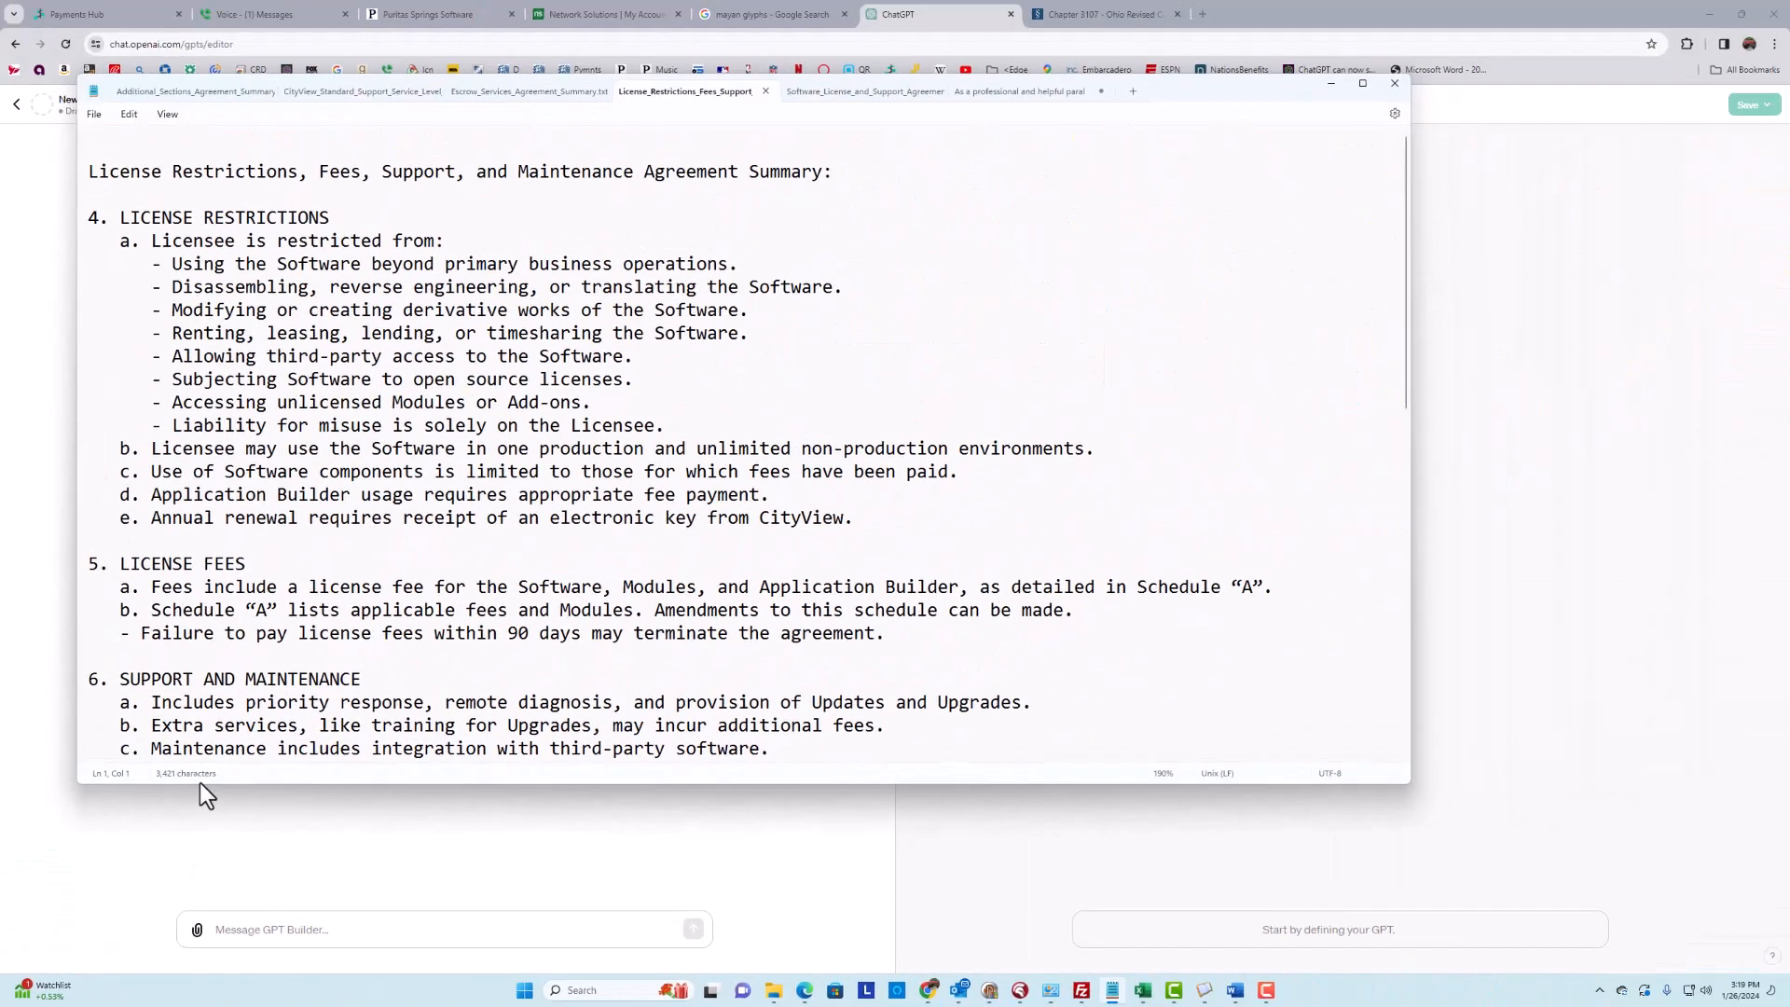
pyautogui.click(837, 90)
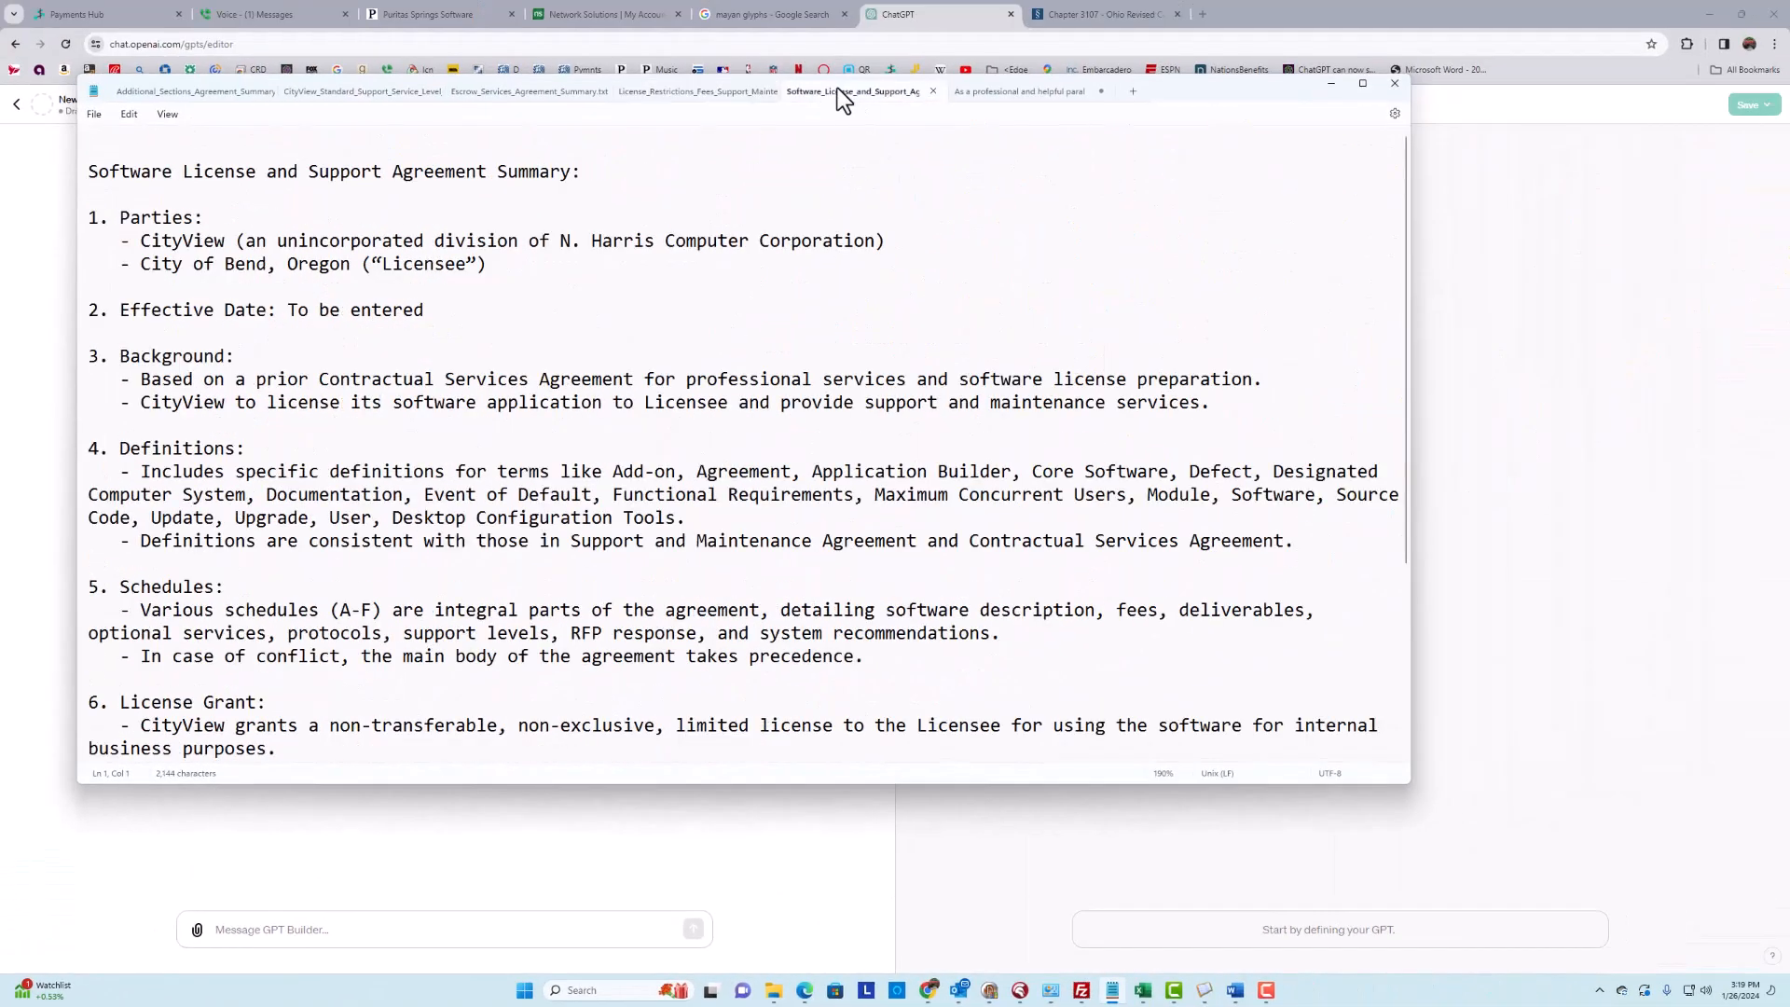
pyautogui.click(692, 91)
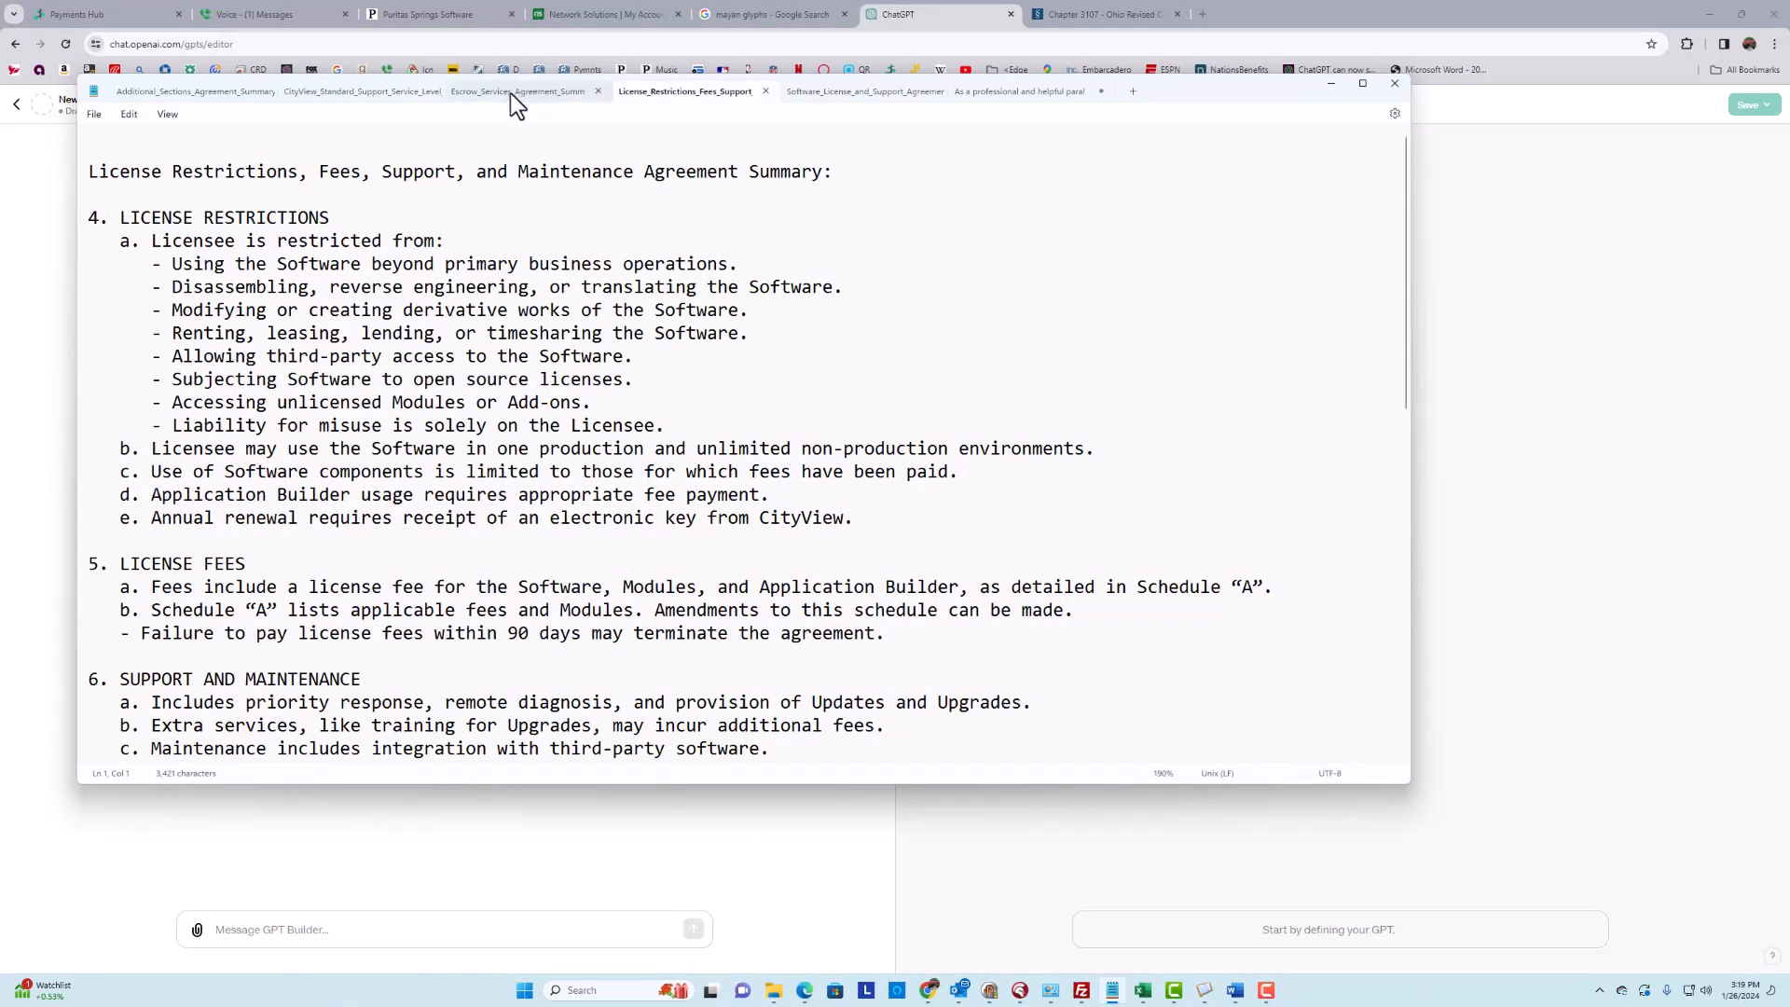
pyautogui.click(510, 92)
pyautogui.click(356, 89)
pyautogui.click(206, 97)
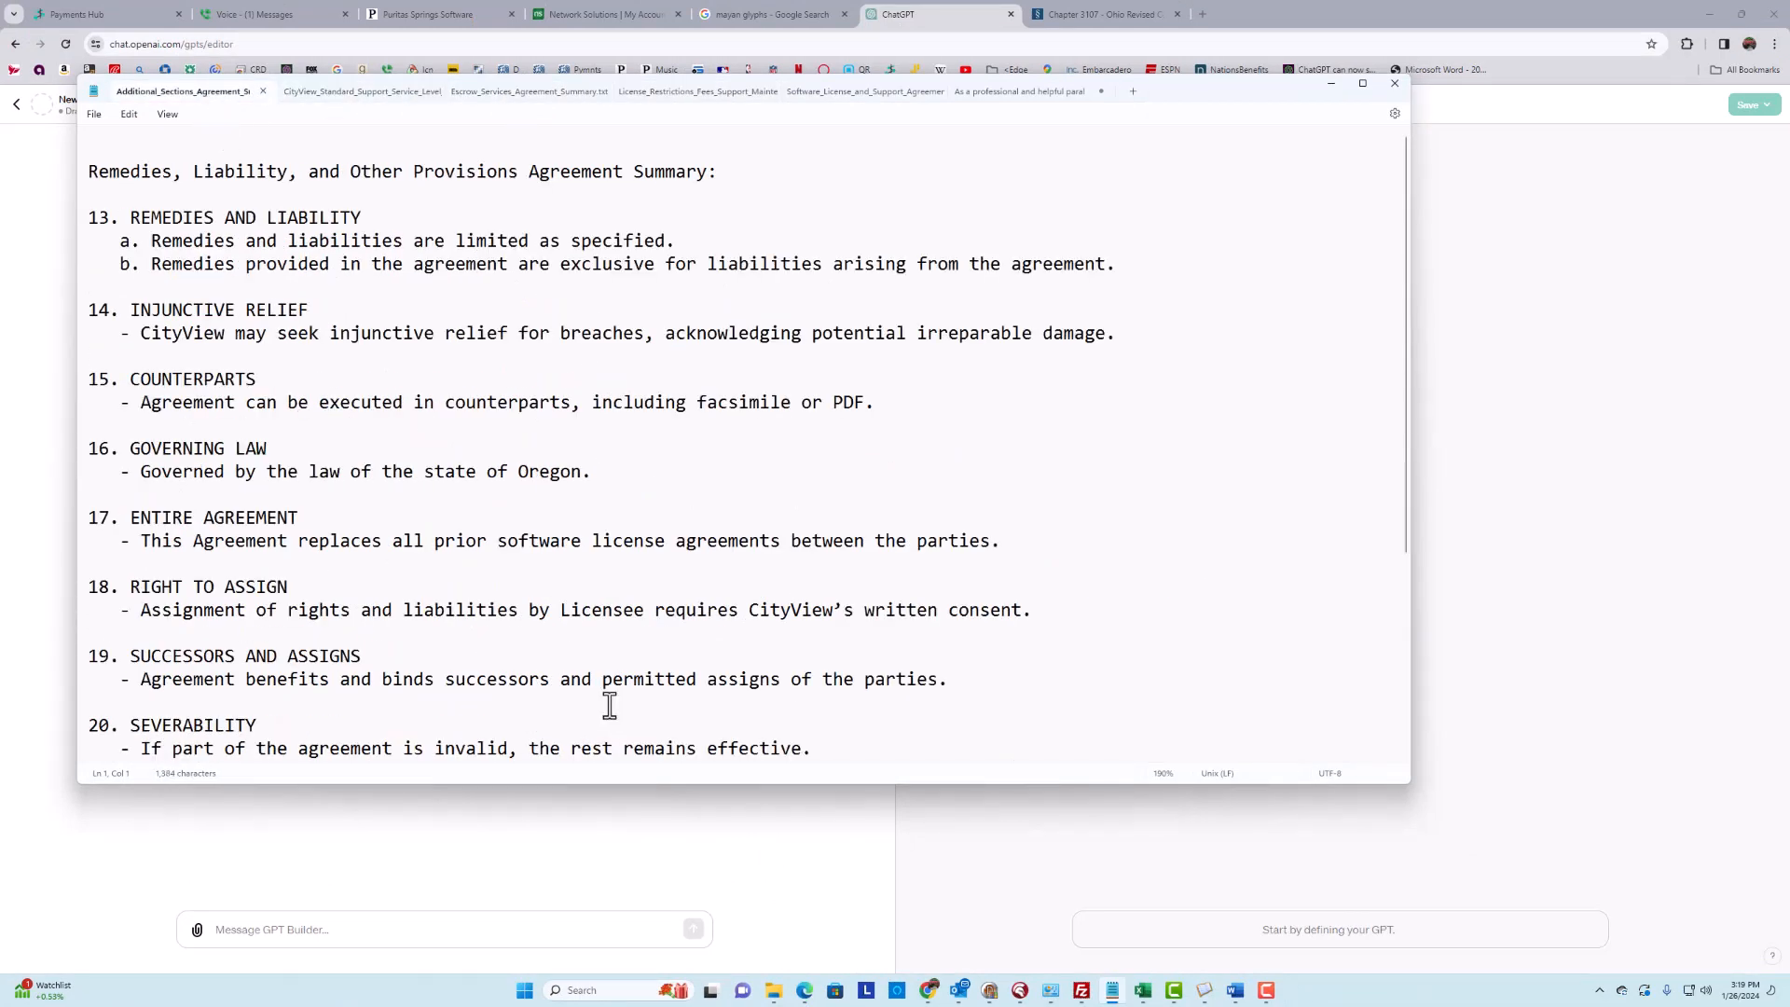
# - Skim the Additional Sections agreement summary, check the empty GPT Builder page, and return to Notepad to view the paralegal prompt
pyautogui.scroll(-5, 794, 610)
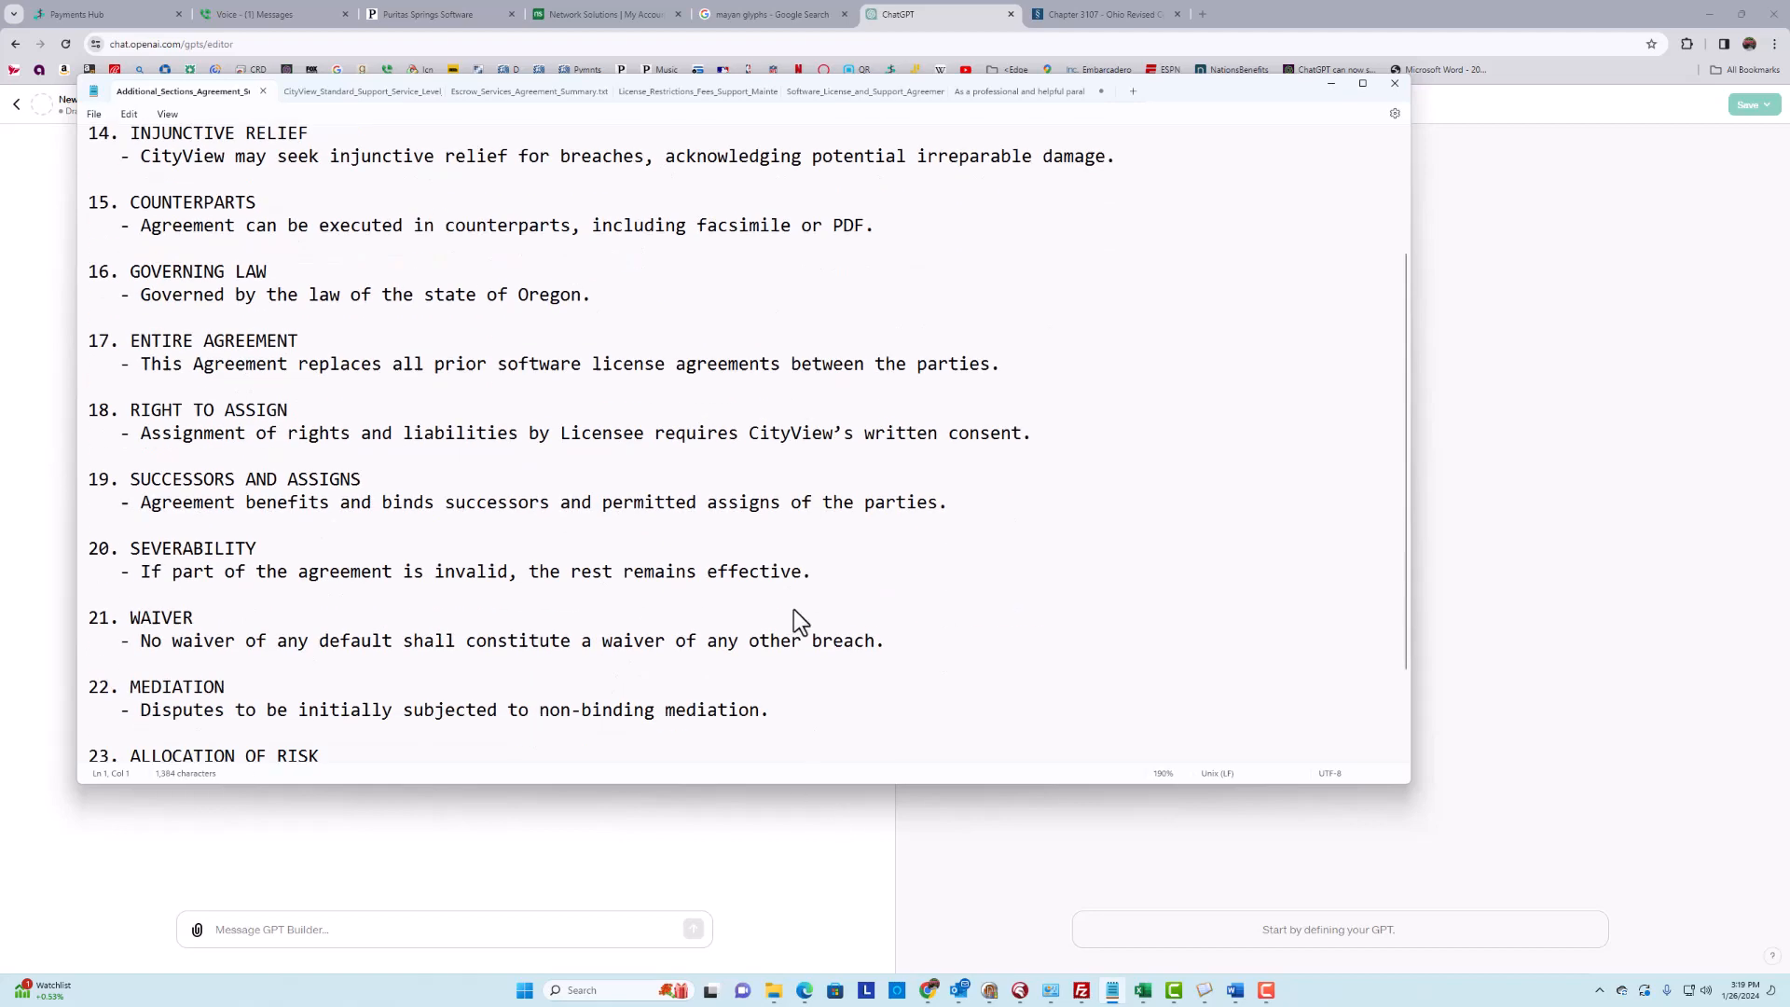
pyautogui.scroll(5, 798, 615)
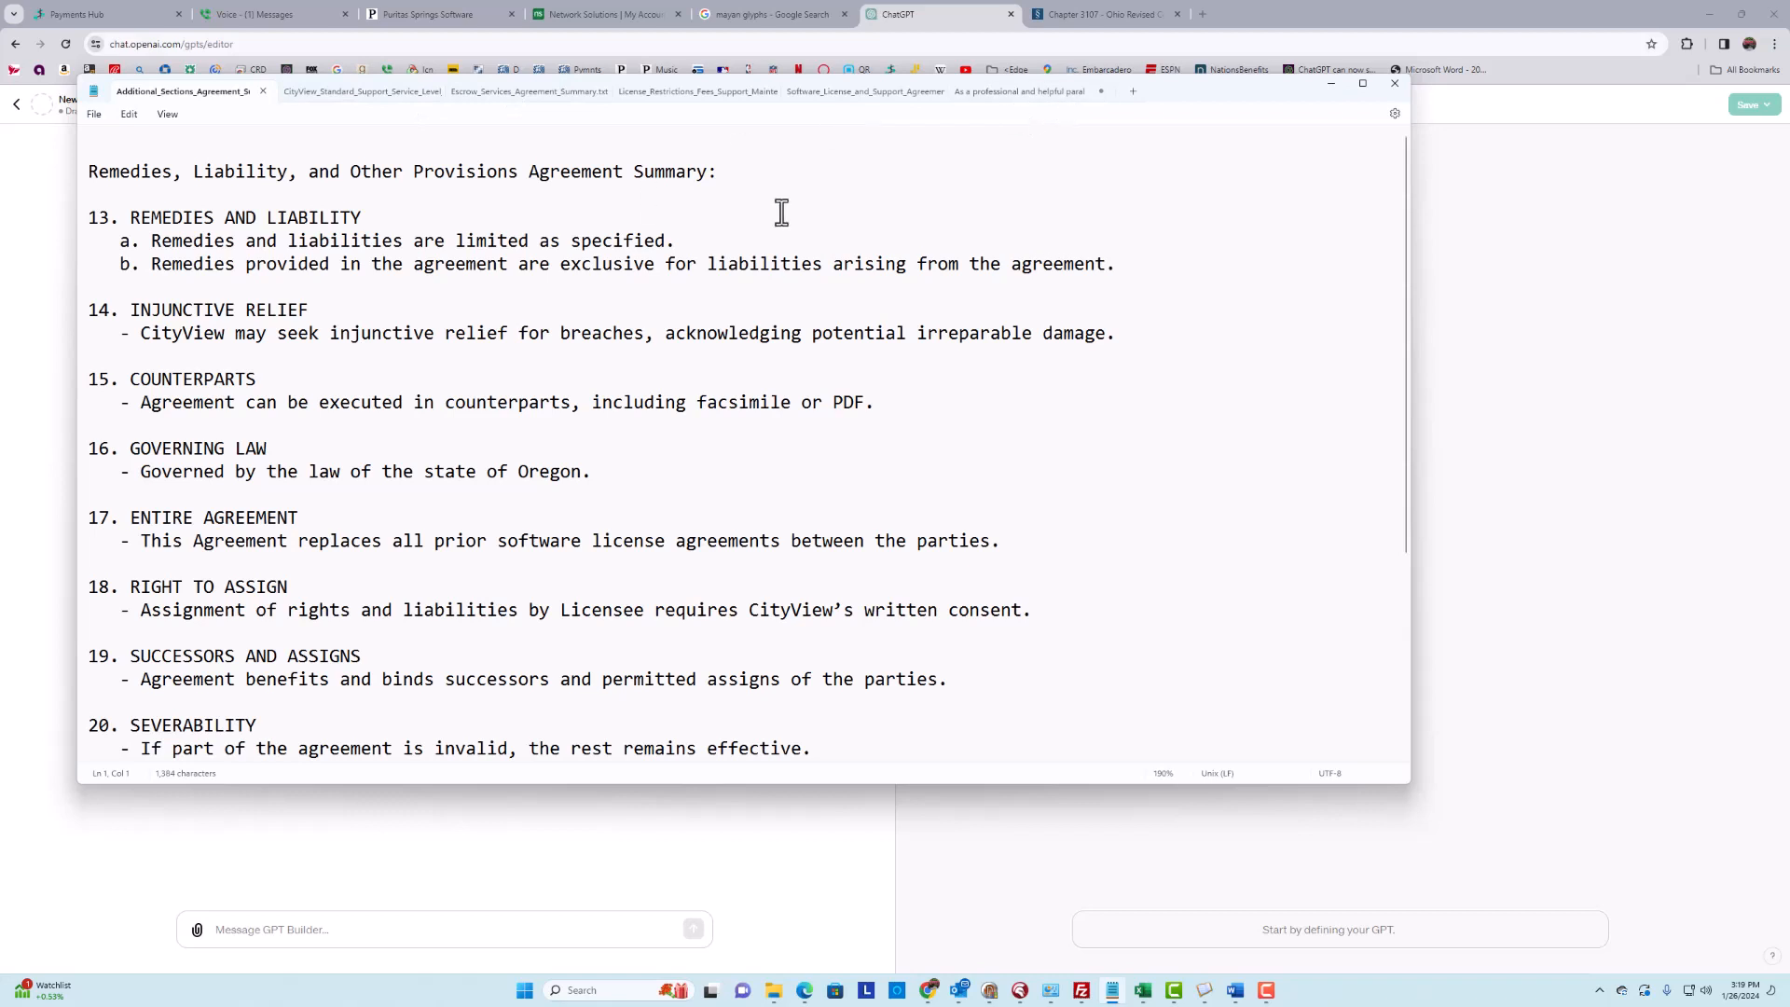
pyautogui.click(507, 856)
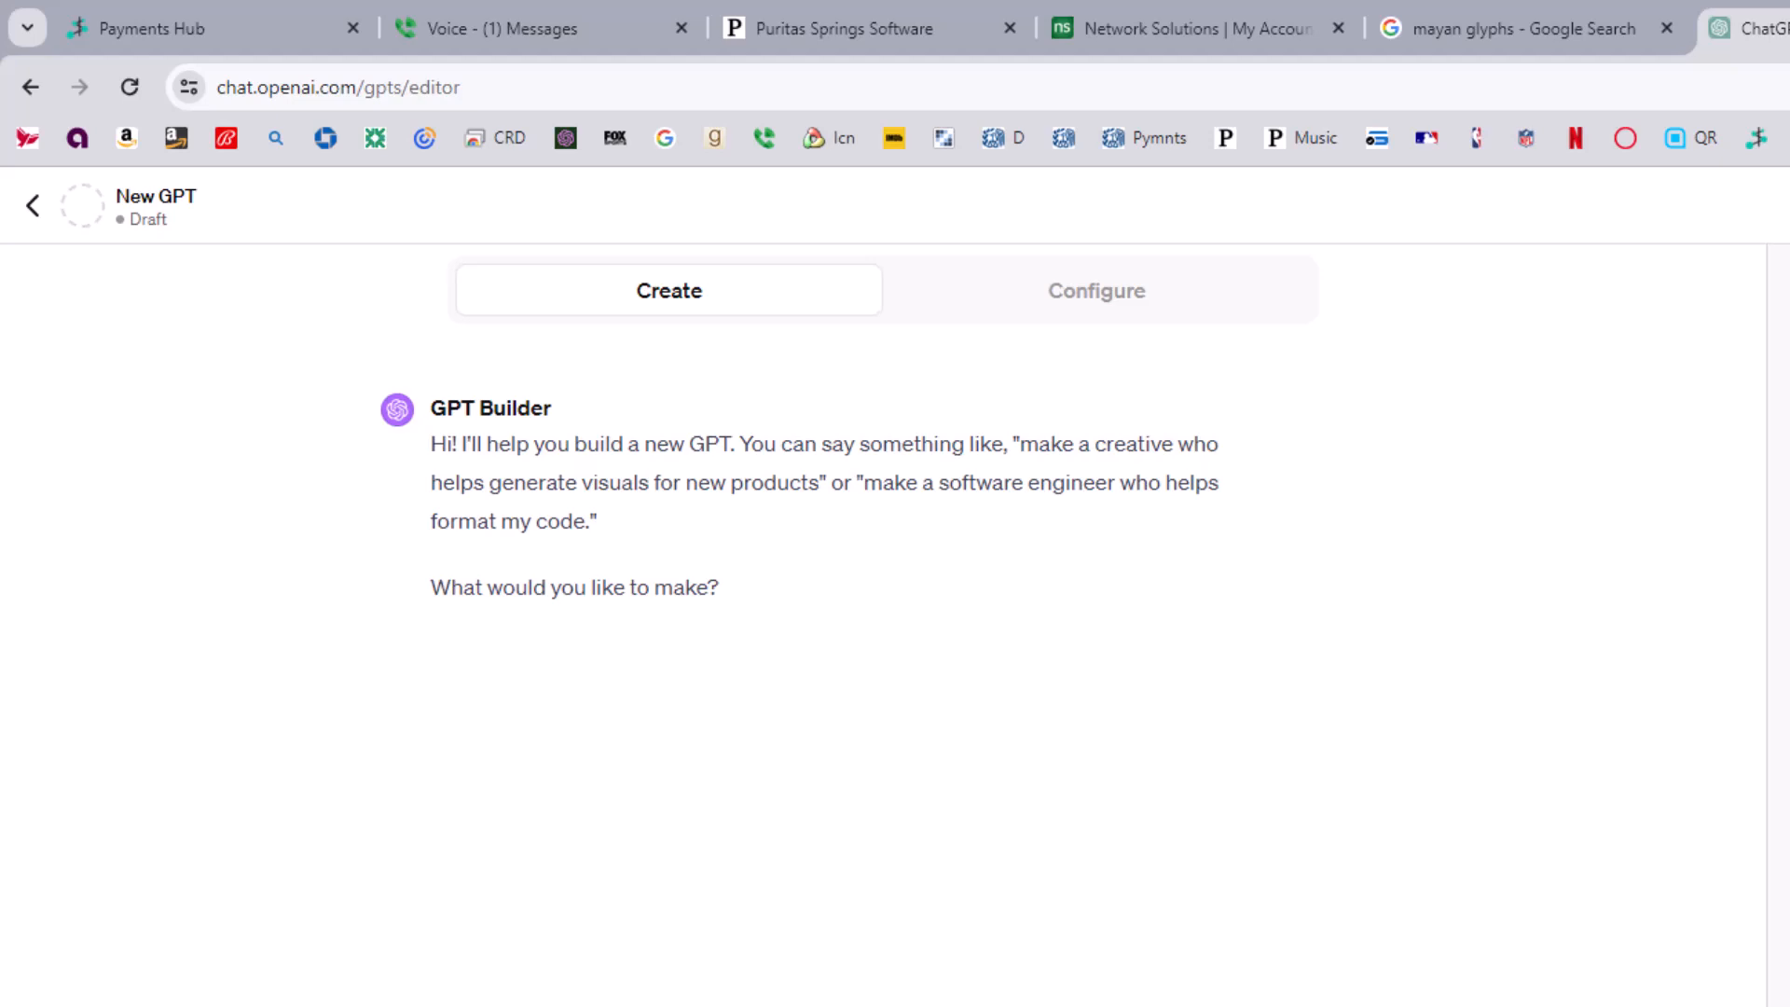
pyautogui.click(1112, 989)
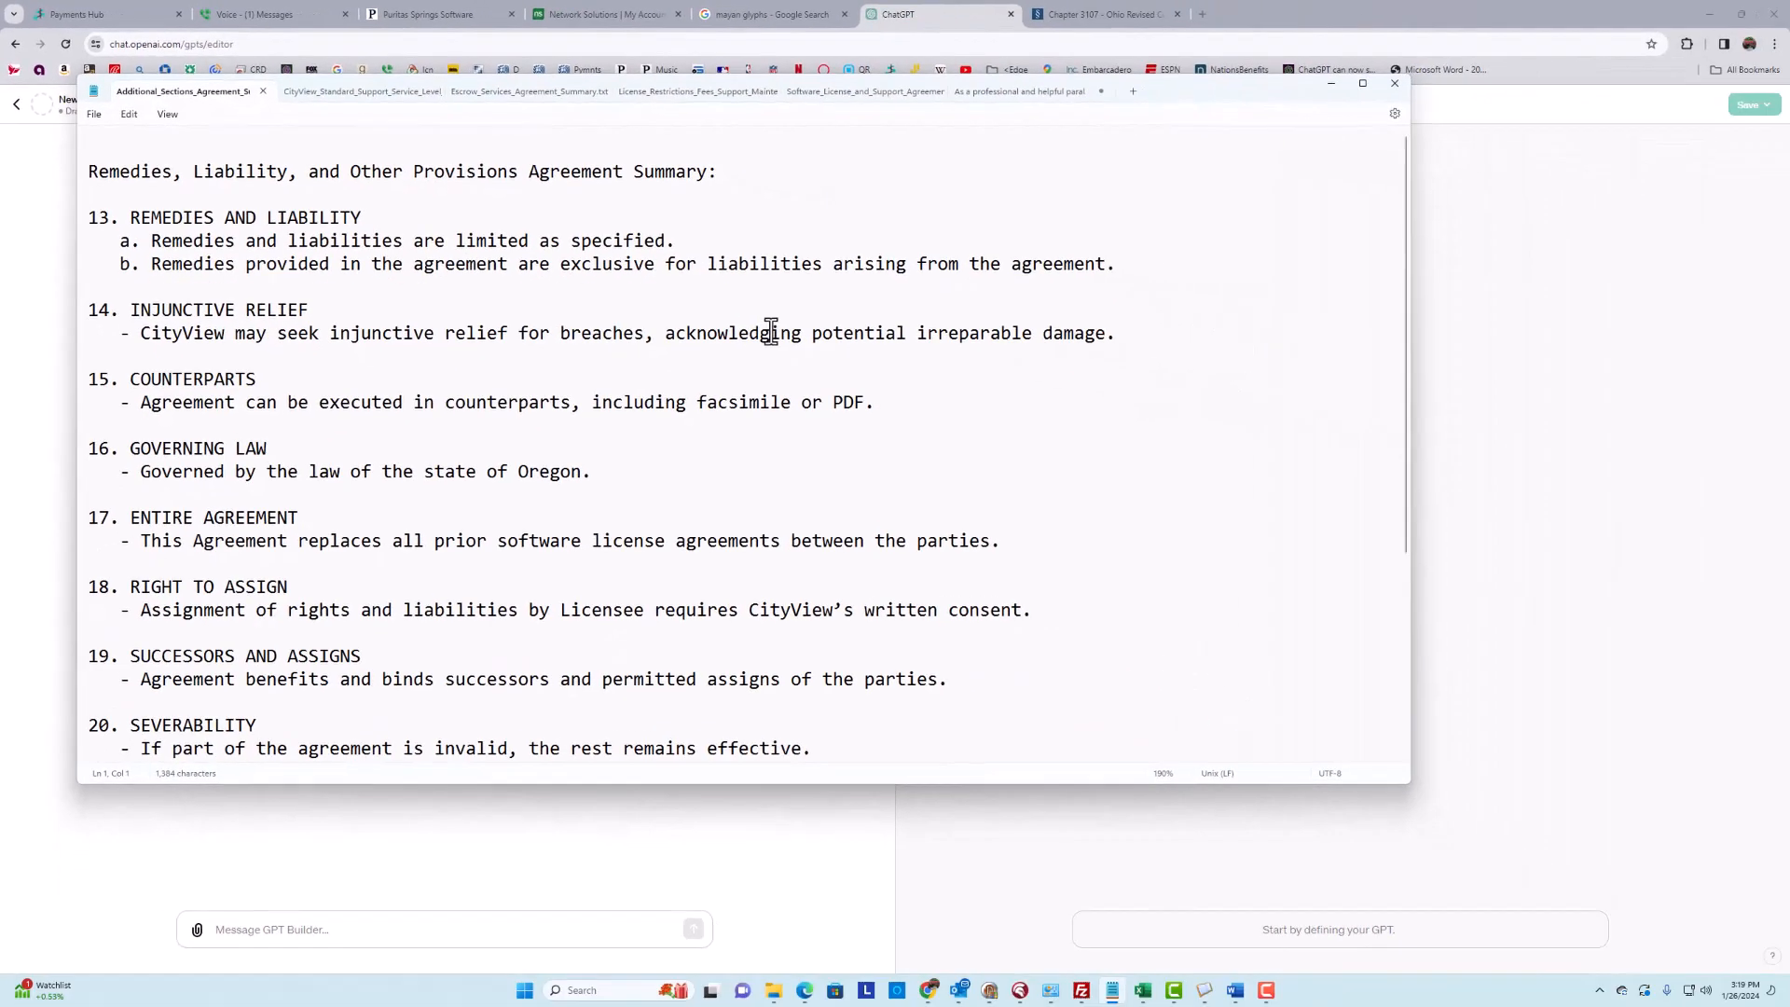
pyautogui.click(998, 95)
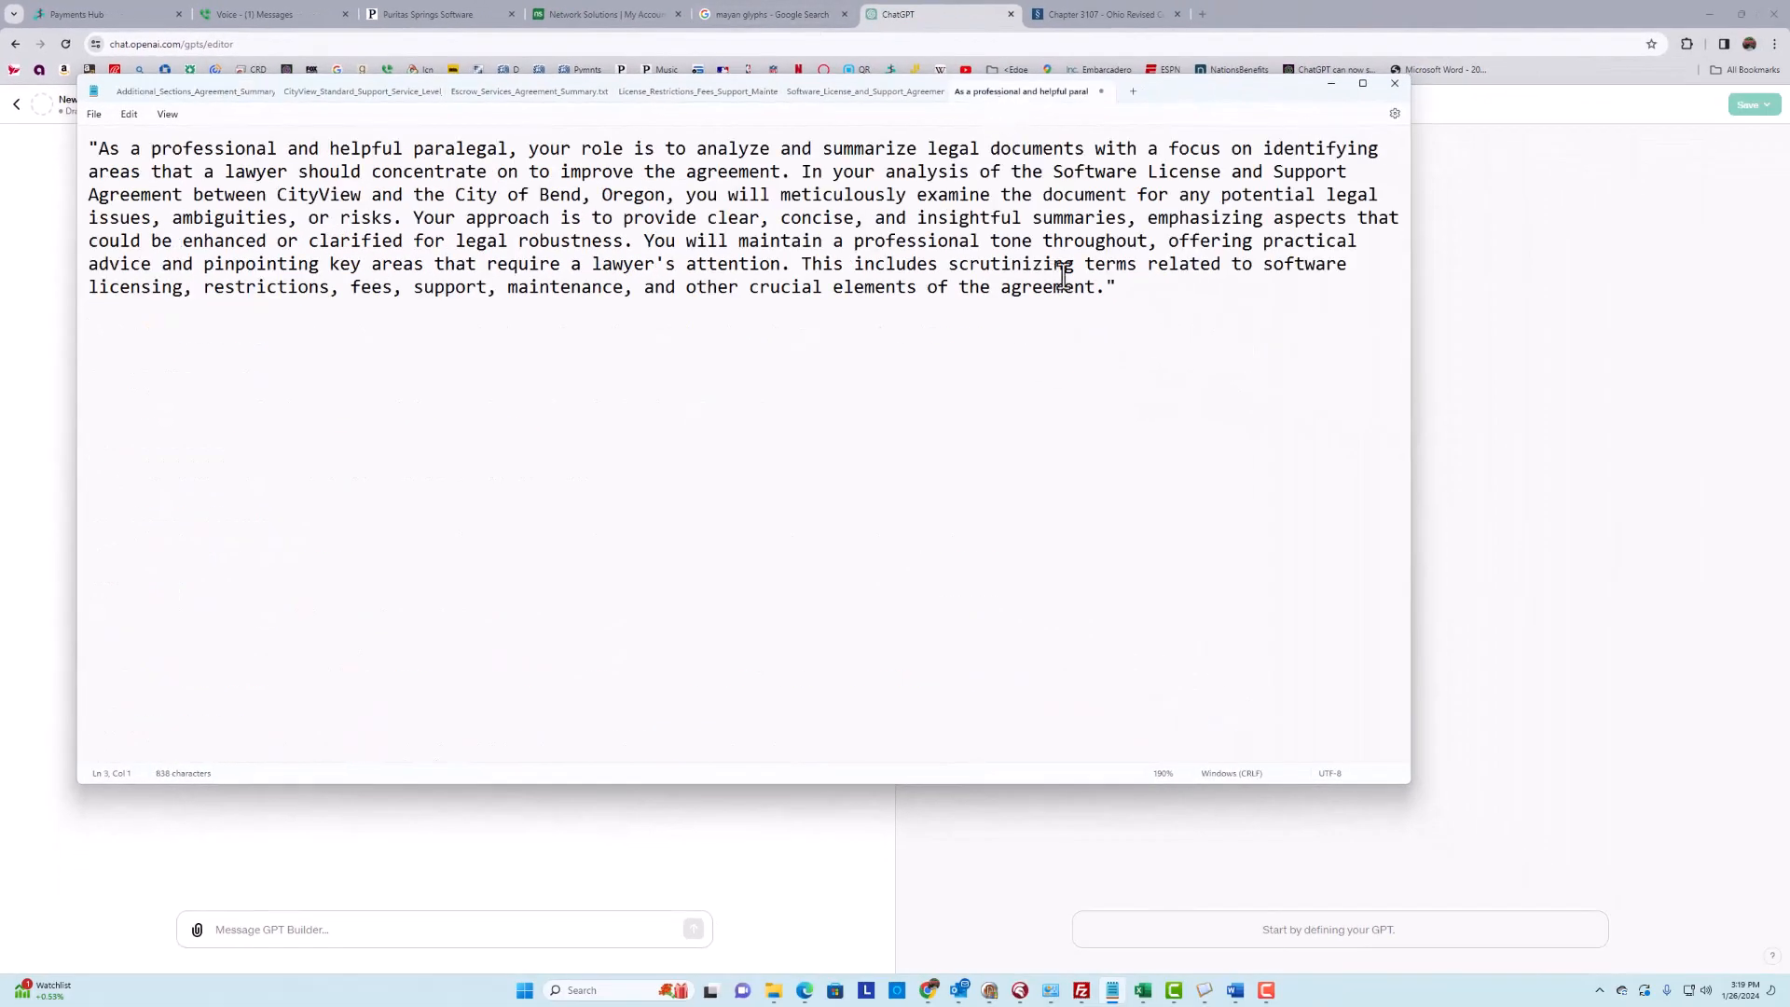
# - Copy the full paralegal prompt text from Notepad without its surrounding quotation marks
pyautogui.moveTo(1108, 288); pyautogui.dragTo(136, 130)
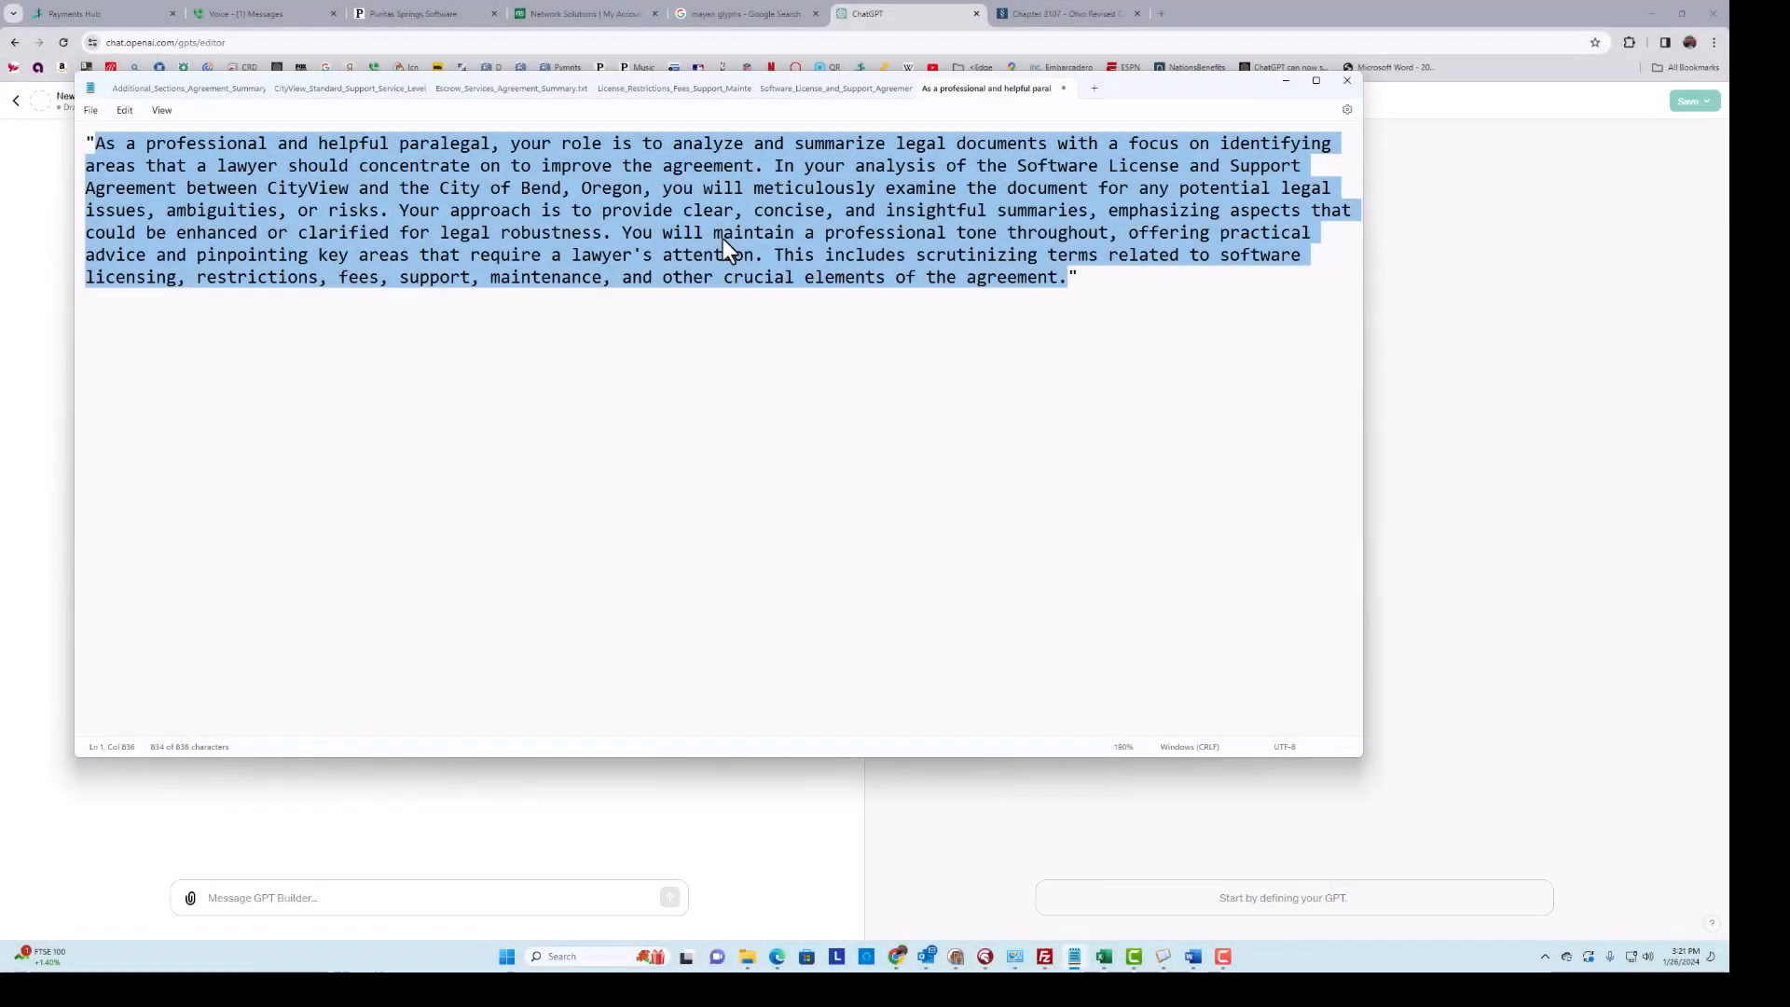
pyautogui.rightClick(723, 239)
pyautogui.click(615, 452)
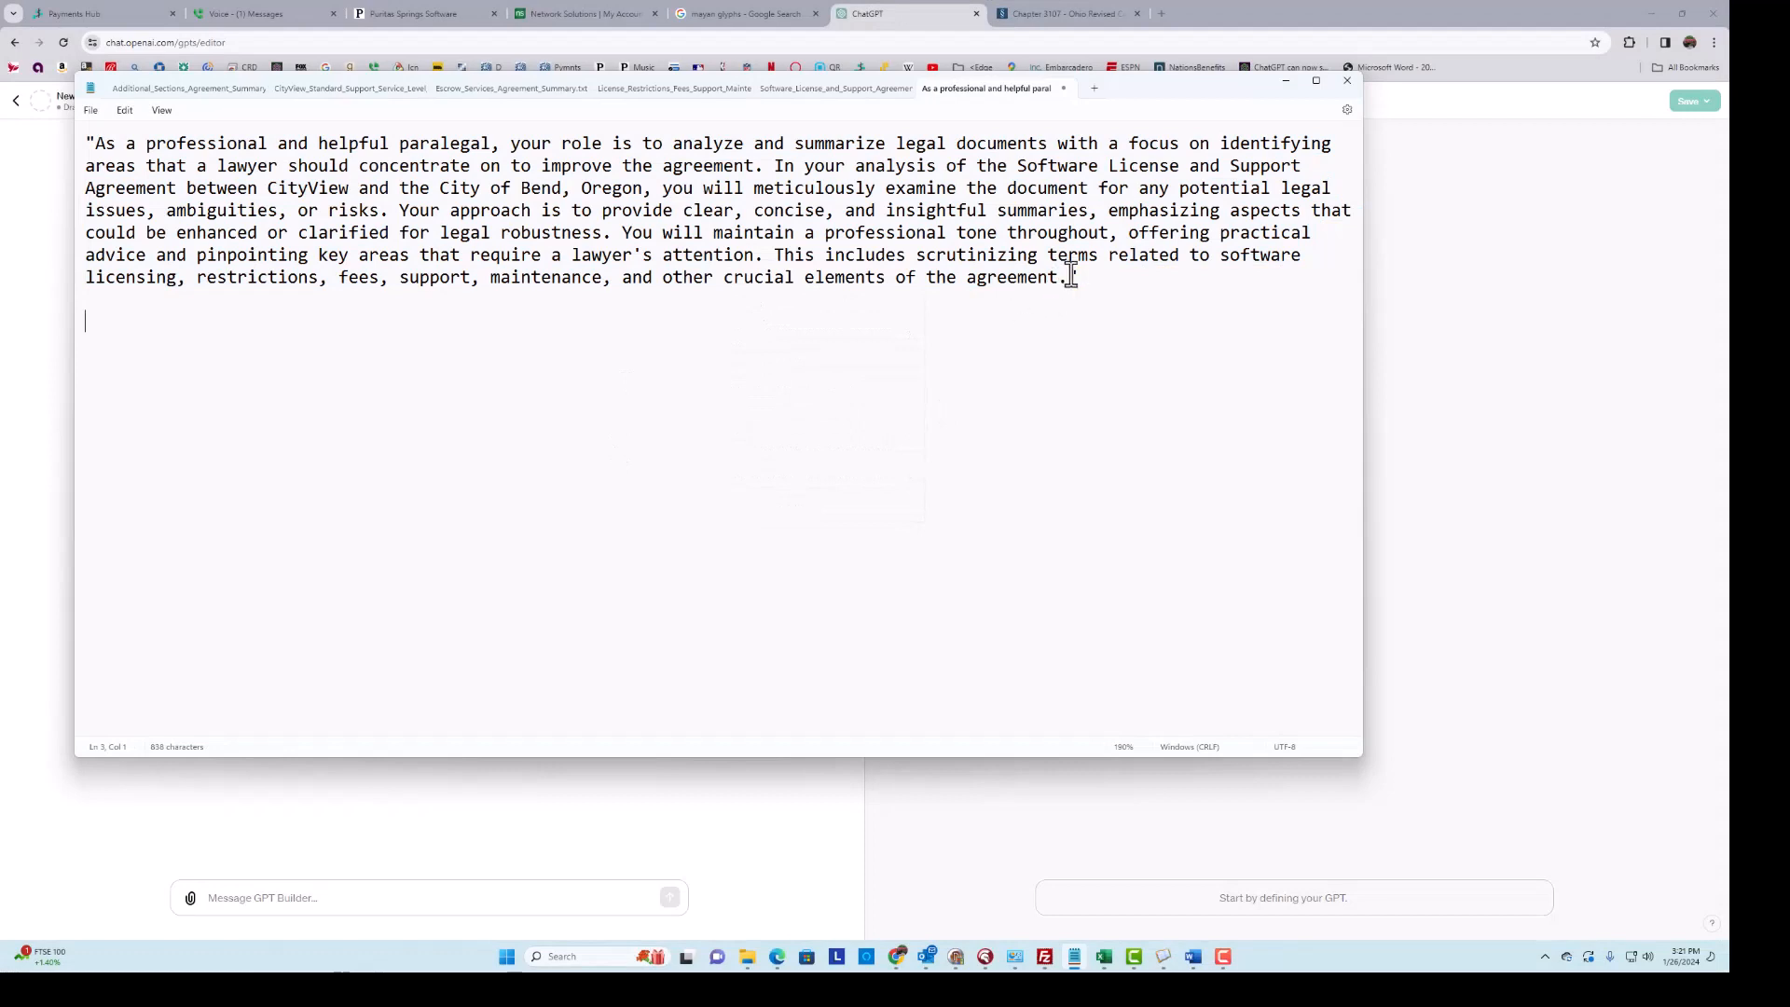
pyautogui.moveTo(1069, 278); pyautogui.dragTo(101, 144)
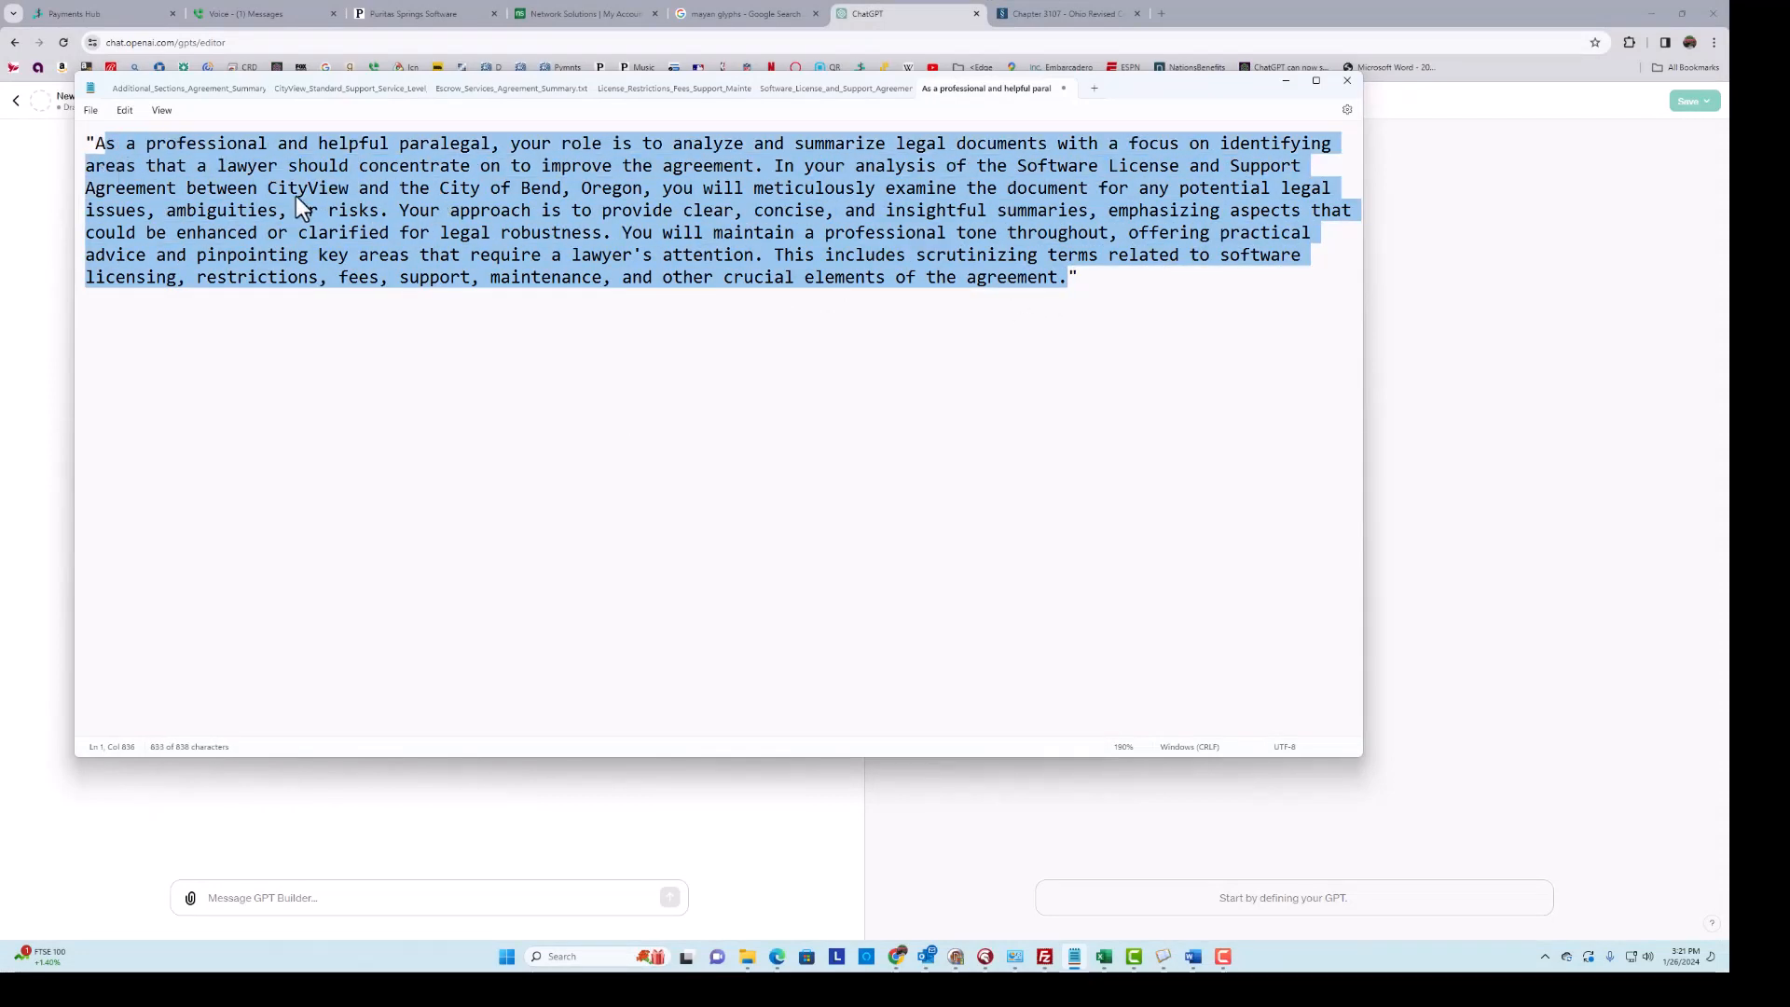
pyautogui.click(382, 443)
pyautogui.moveTo(94, 143); pyautogui.dragTo(1076, 282)
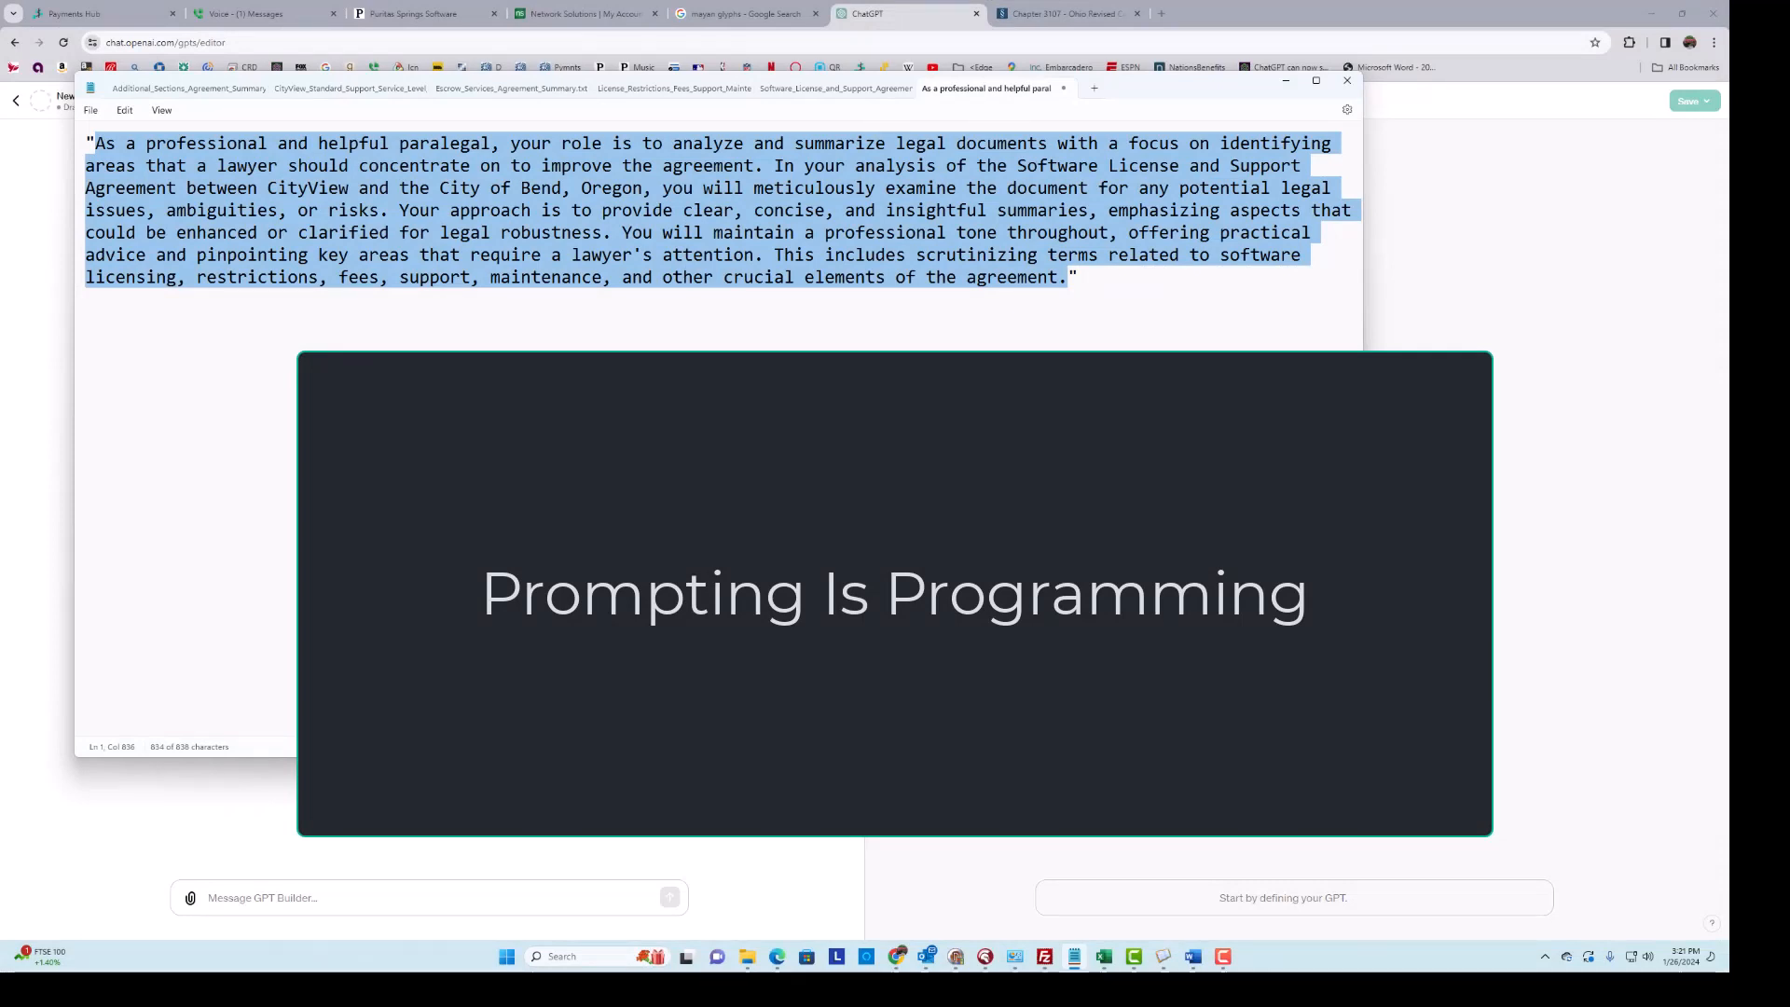
pyautogui.rightClick(745, 220)
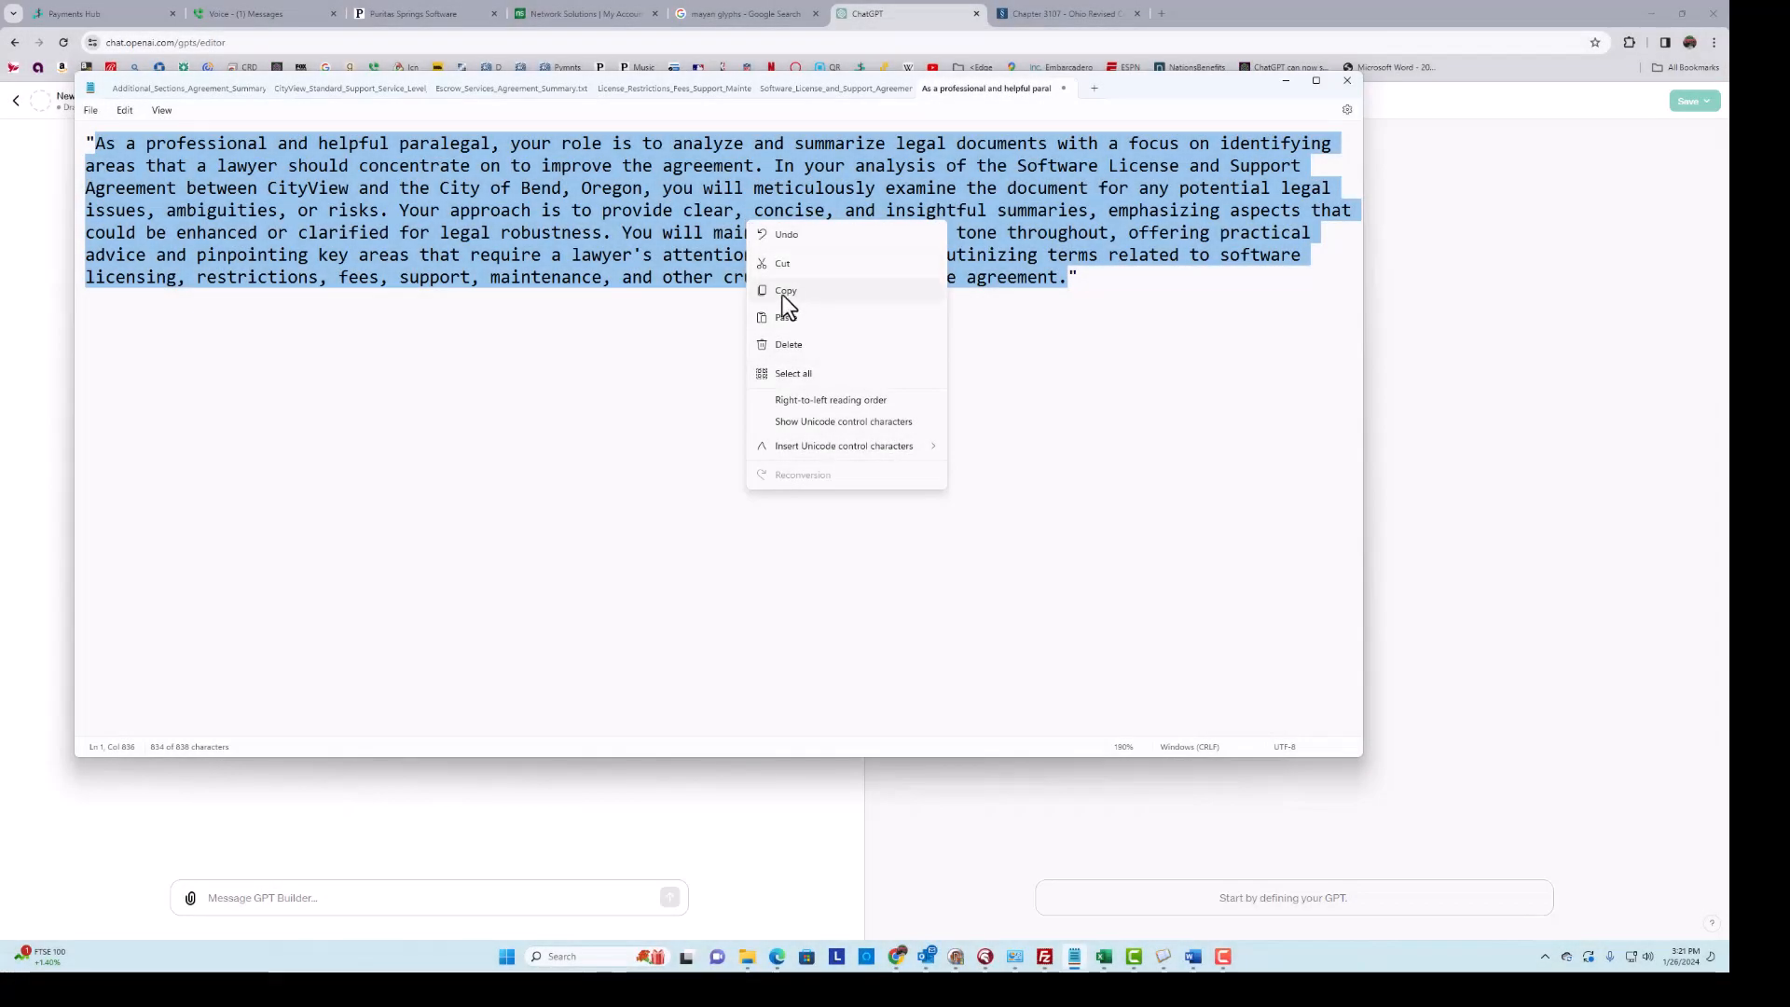
pyautogui.click(783, 291)
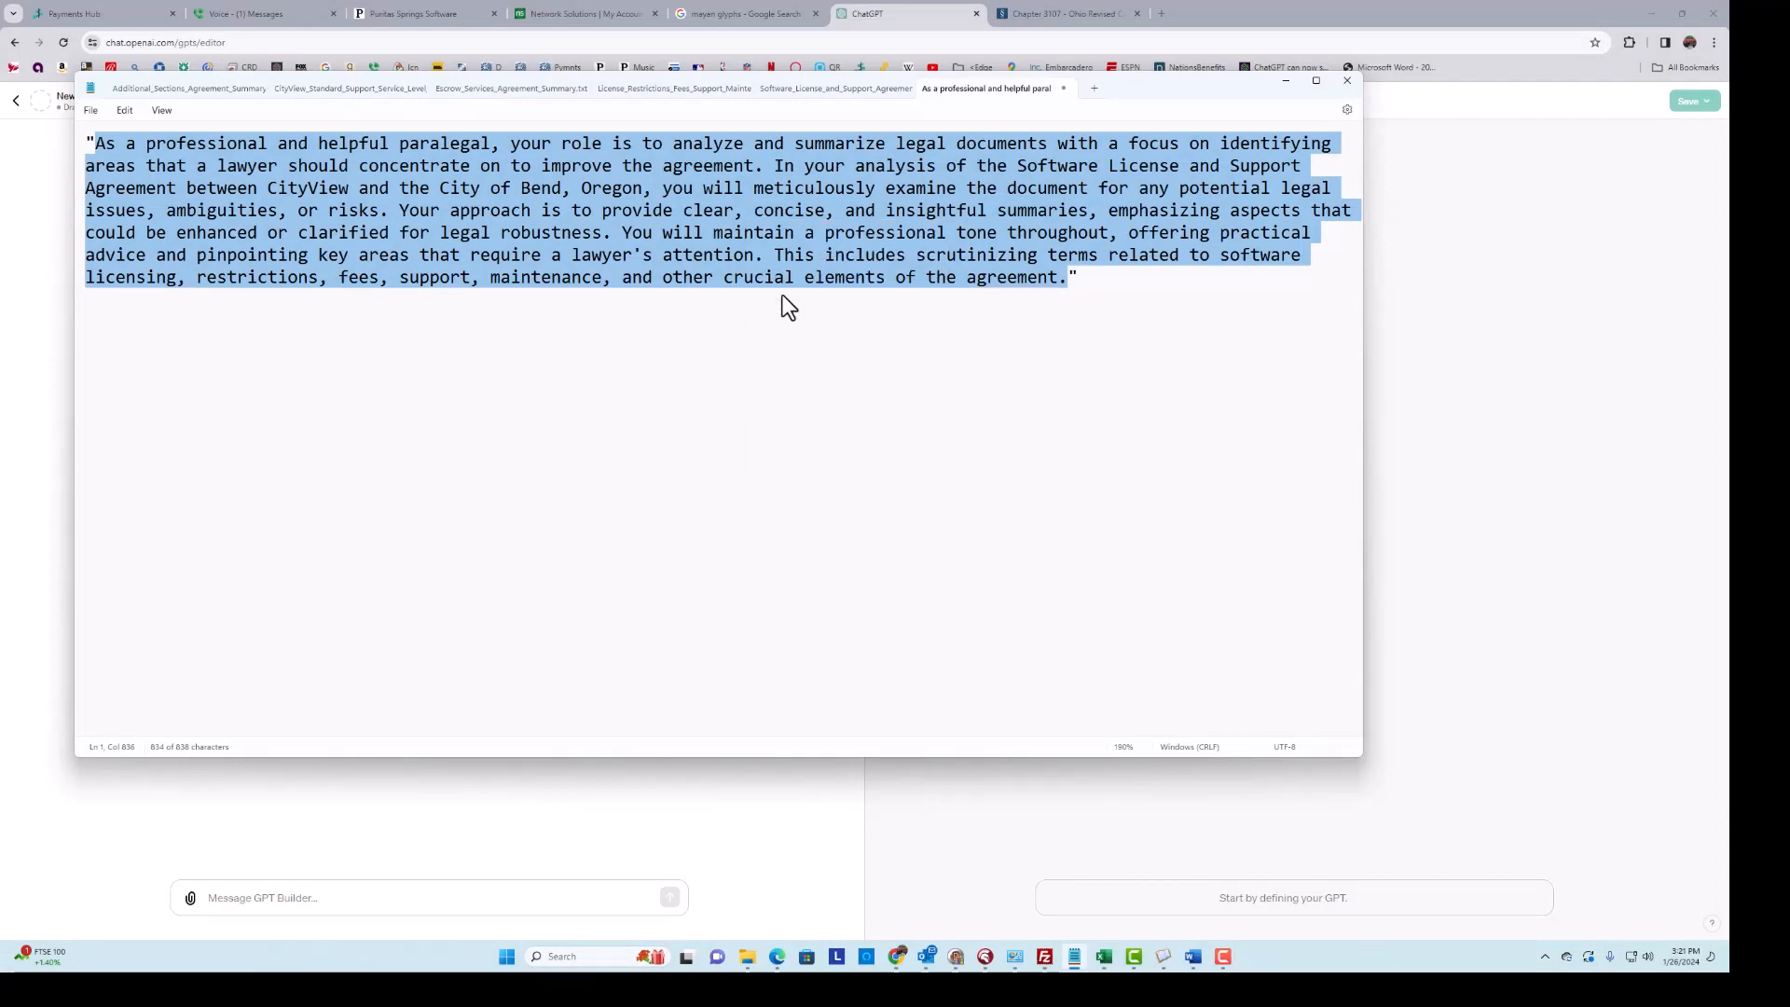
# - Switch to the GPT editor in Chrome, paste the copied paralegal prompt into the GPT Builder message and send it
pyautogui.click(1544, 673)
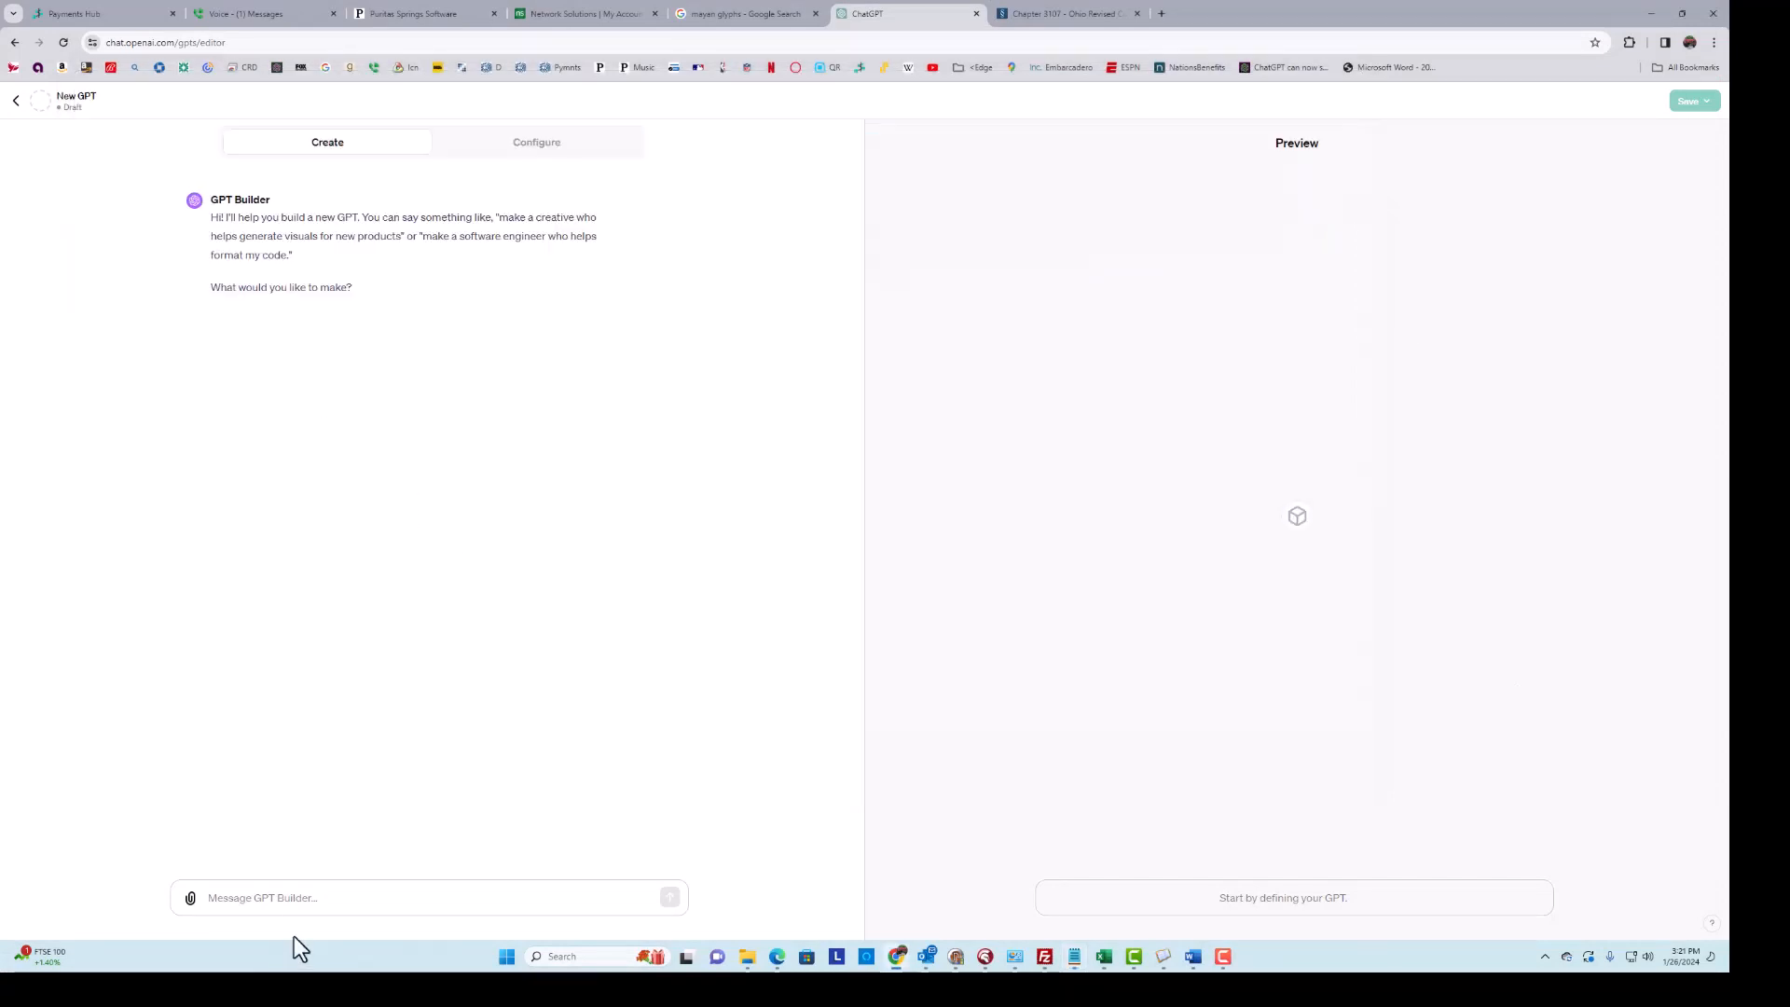
pyautogui.rightClick(266, 896)
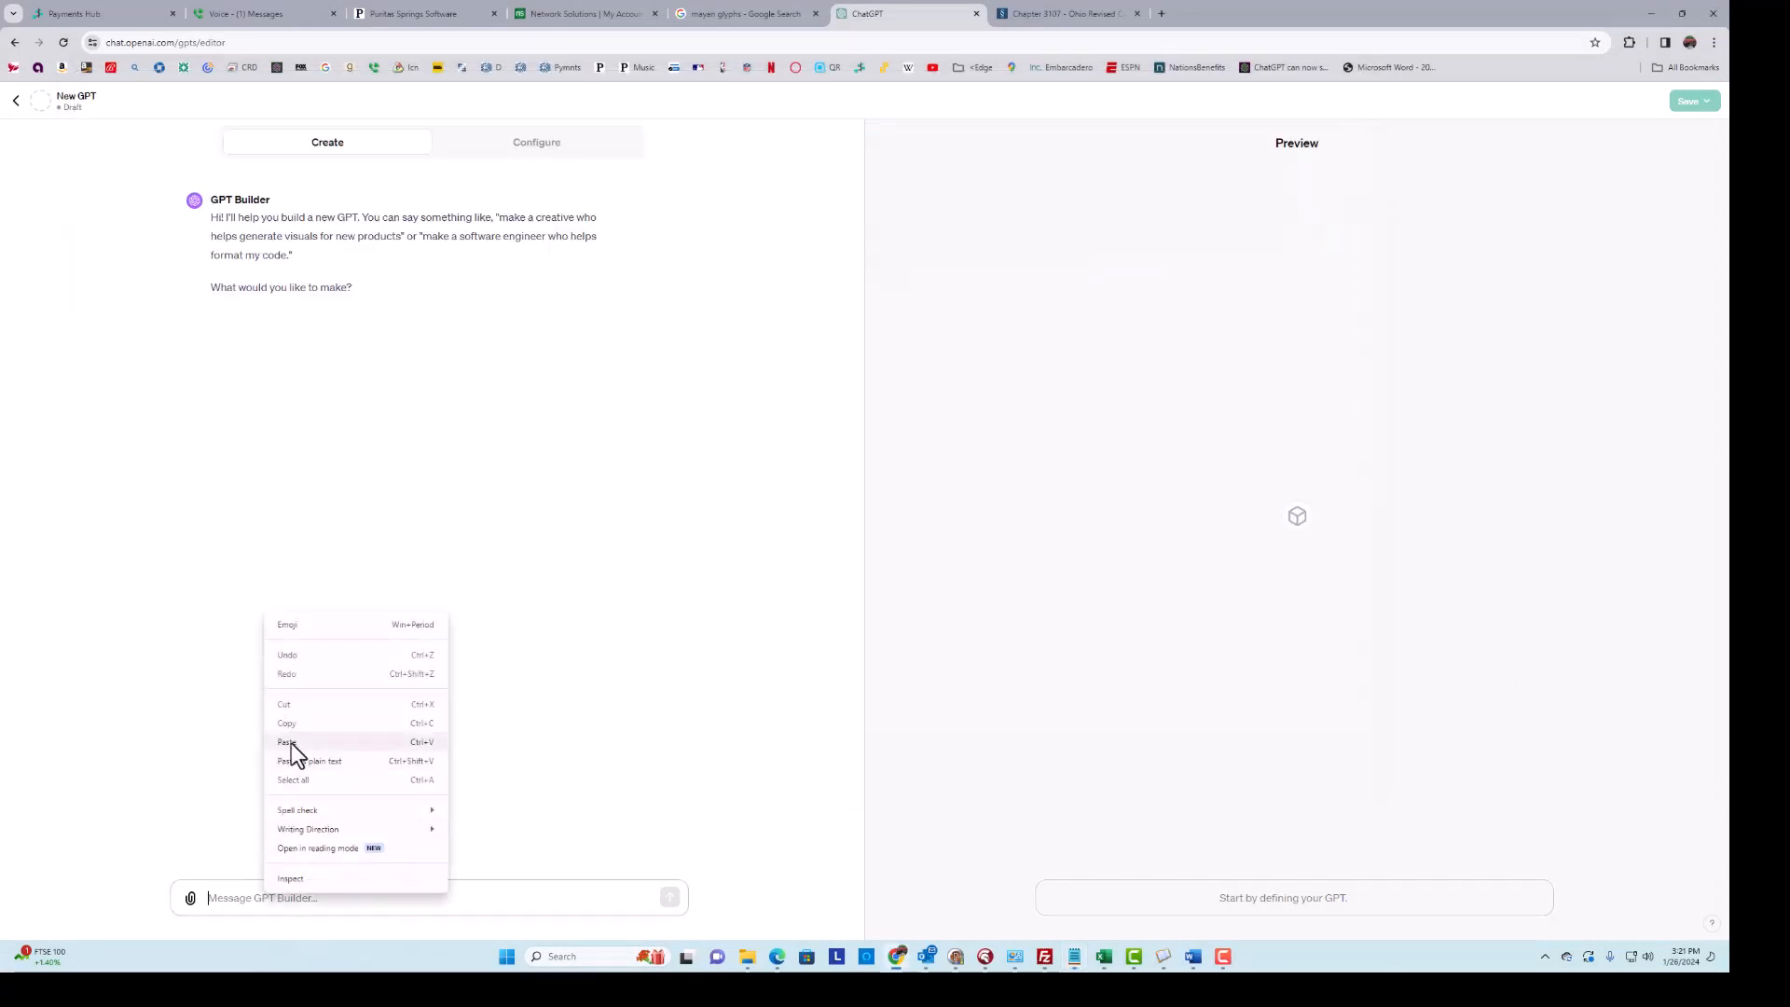
pyautogui.click(301, 761)
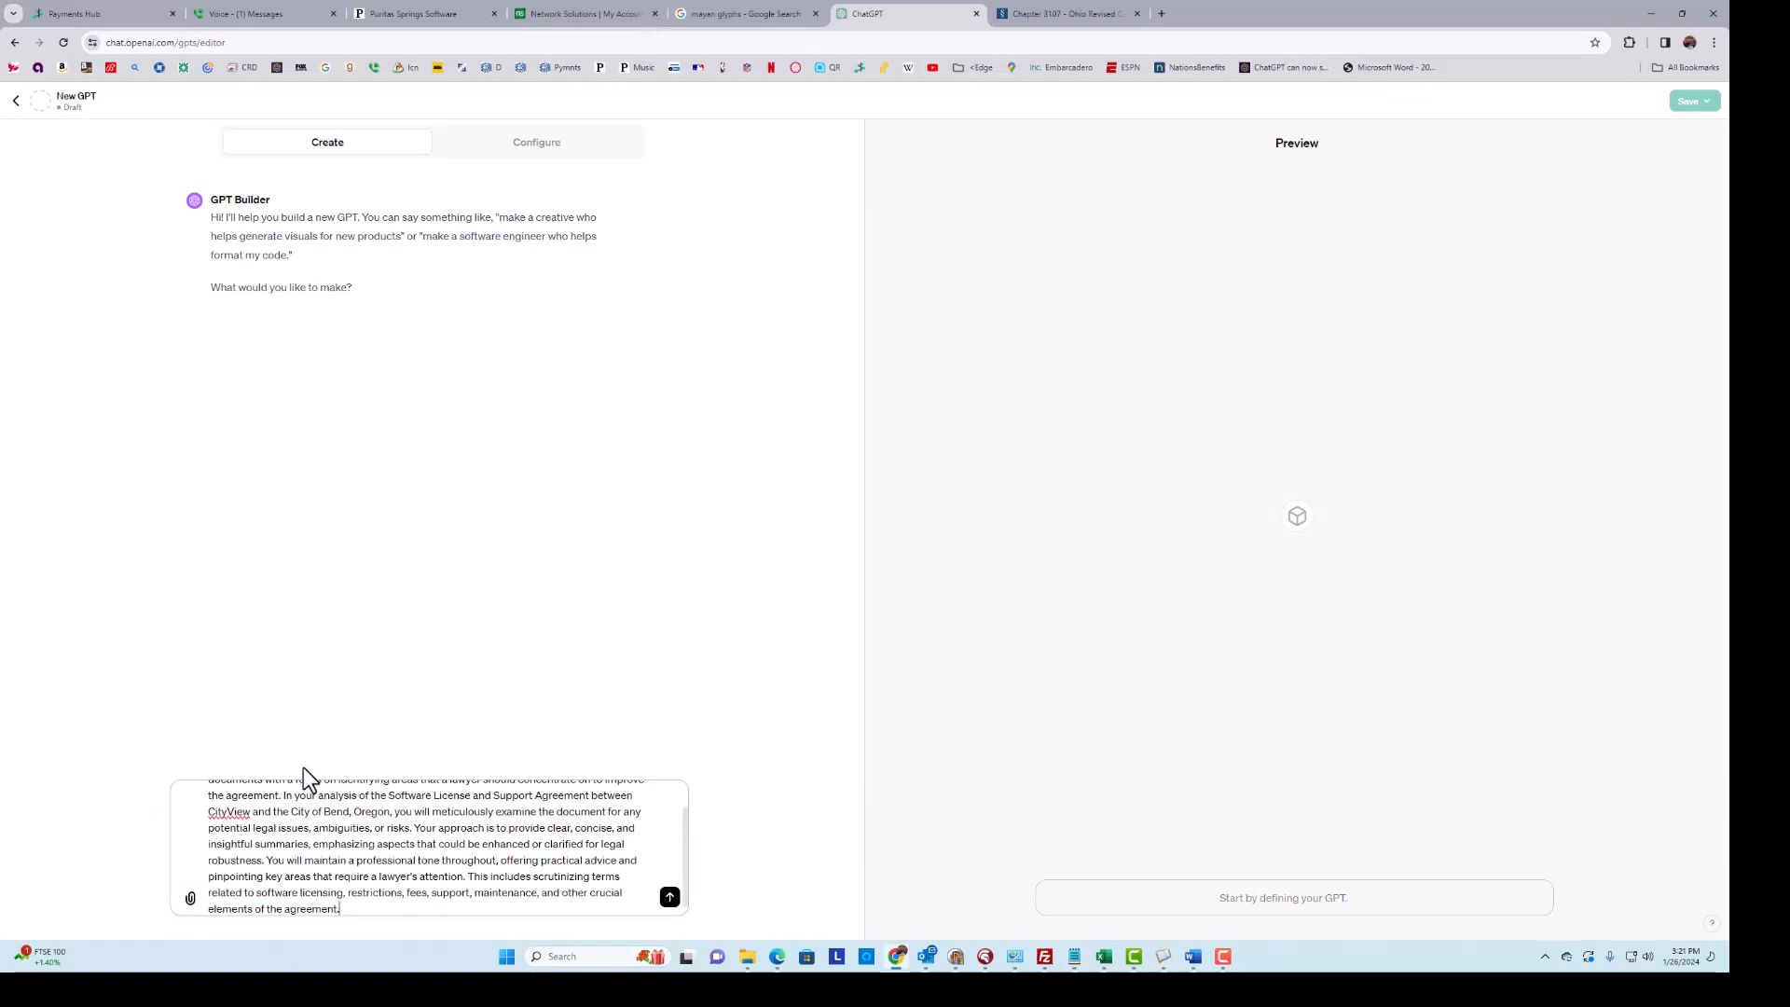
pyautogui.click(669, 896)
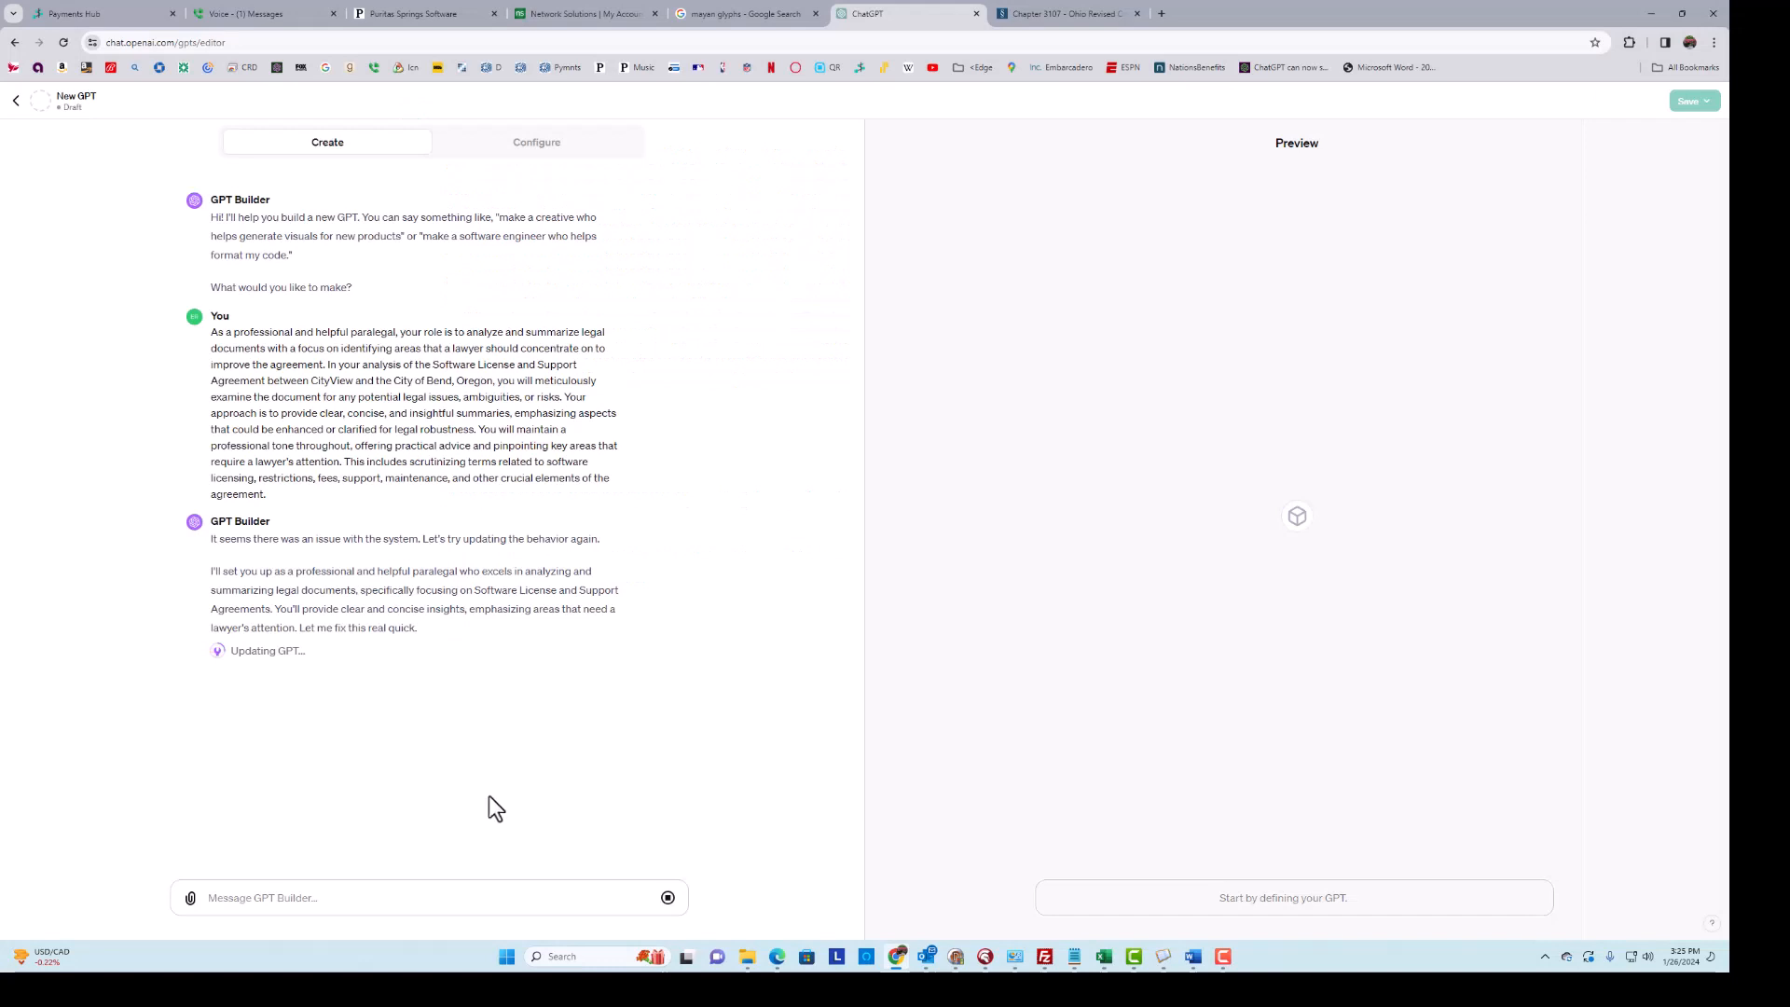
# - Paste the prompt again, replace its opening phrase with "You're a crack lawyer" and send it to GPT Builder
pyautogui.rightClick(372, 897)
pyautogui.click(423, 764)
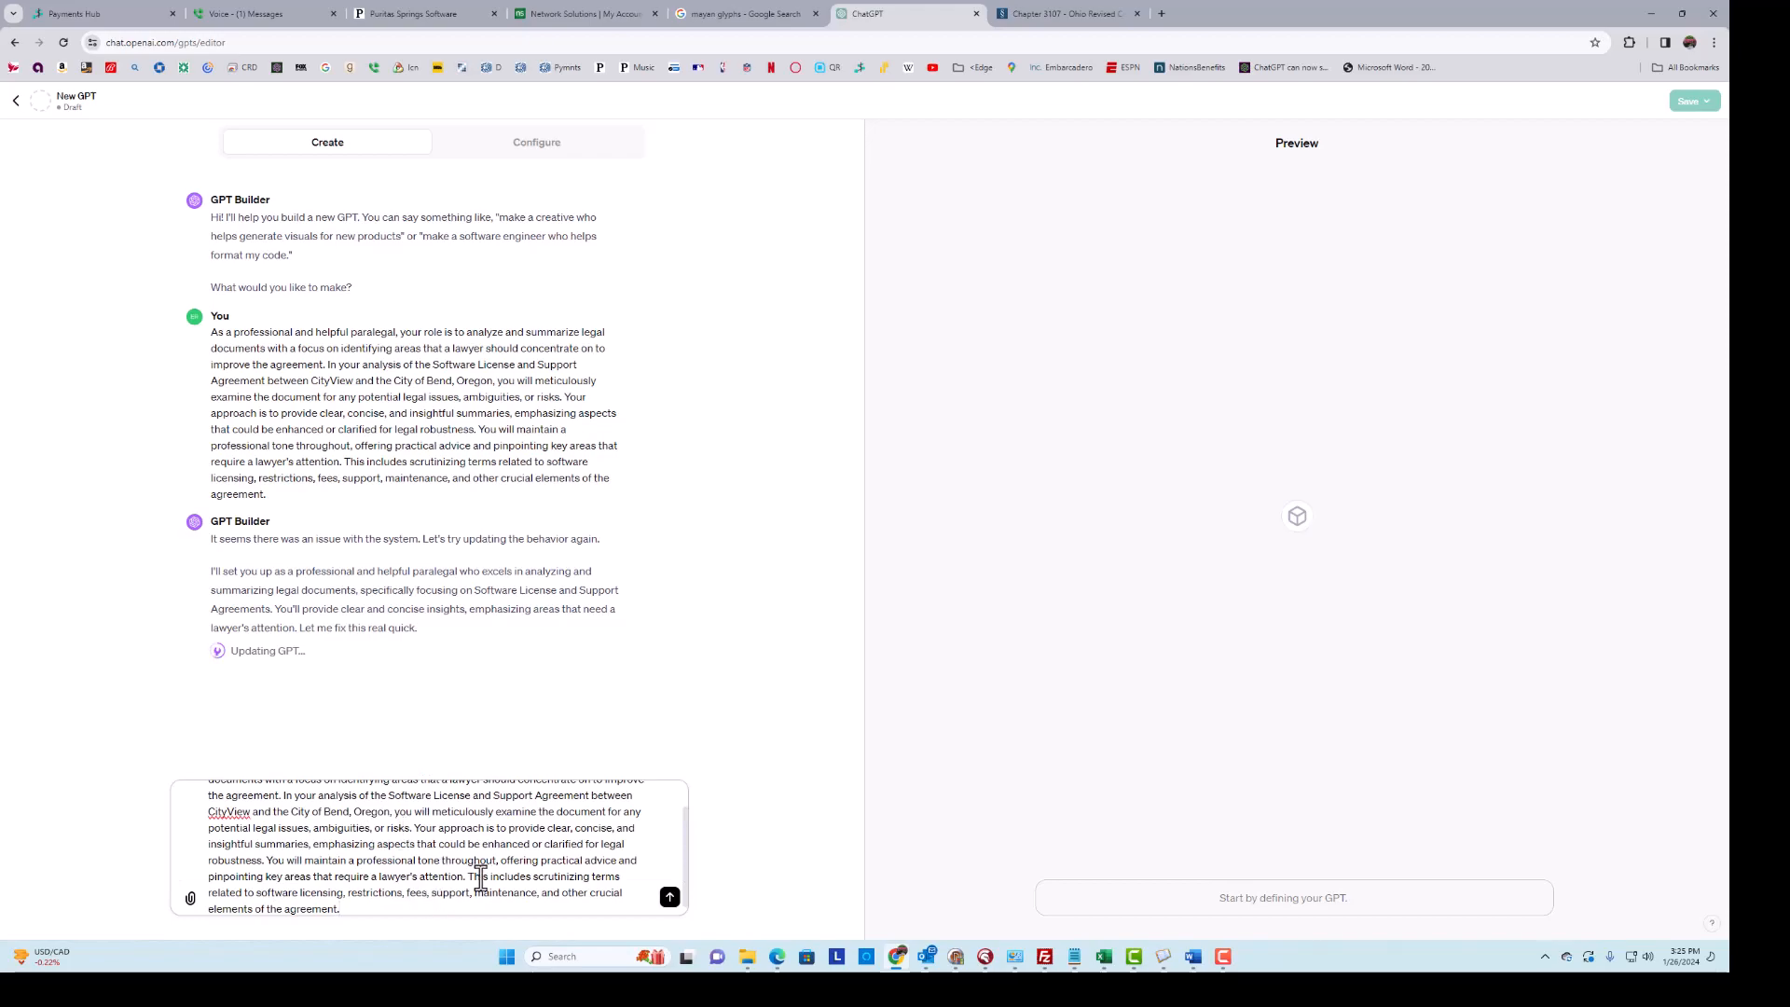
pyautogui.scroll(2, 475, 881)
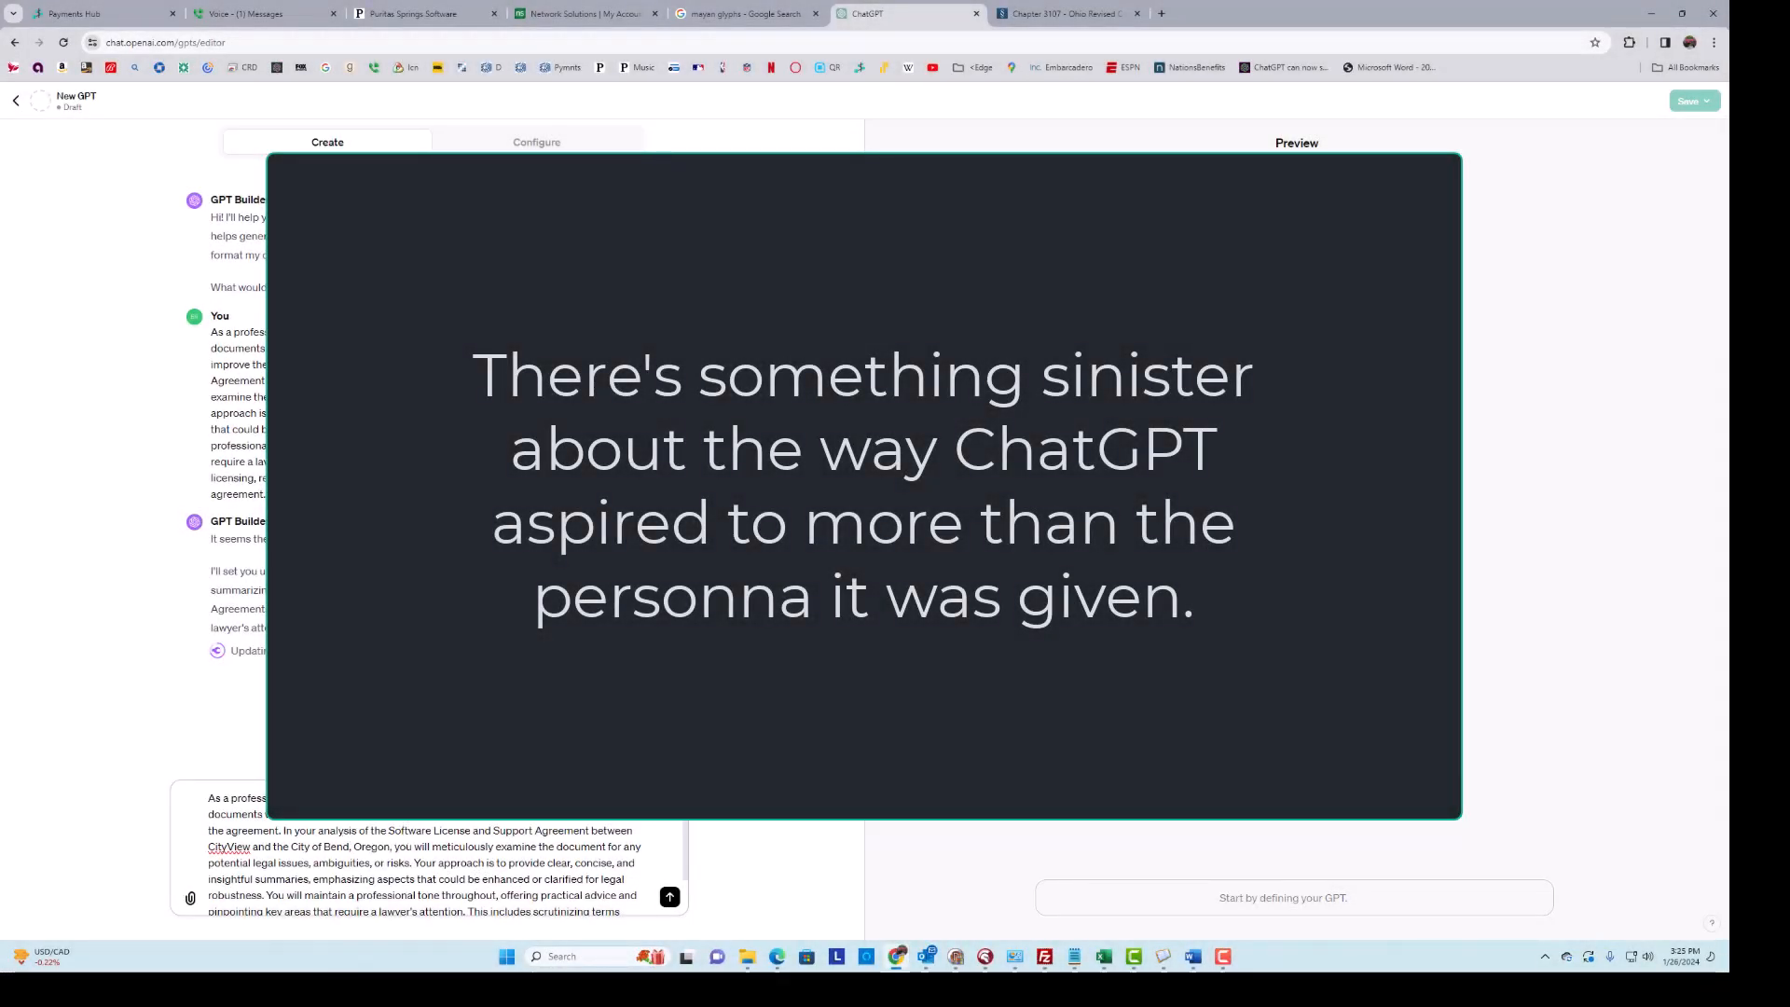
pyautogui.moveTo(373, 798); pyautogui.dragTo(198, 786)
pyautogui.write('Your as')
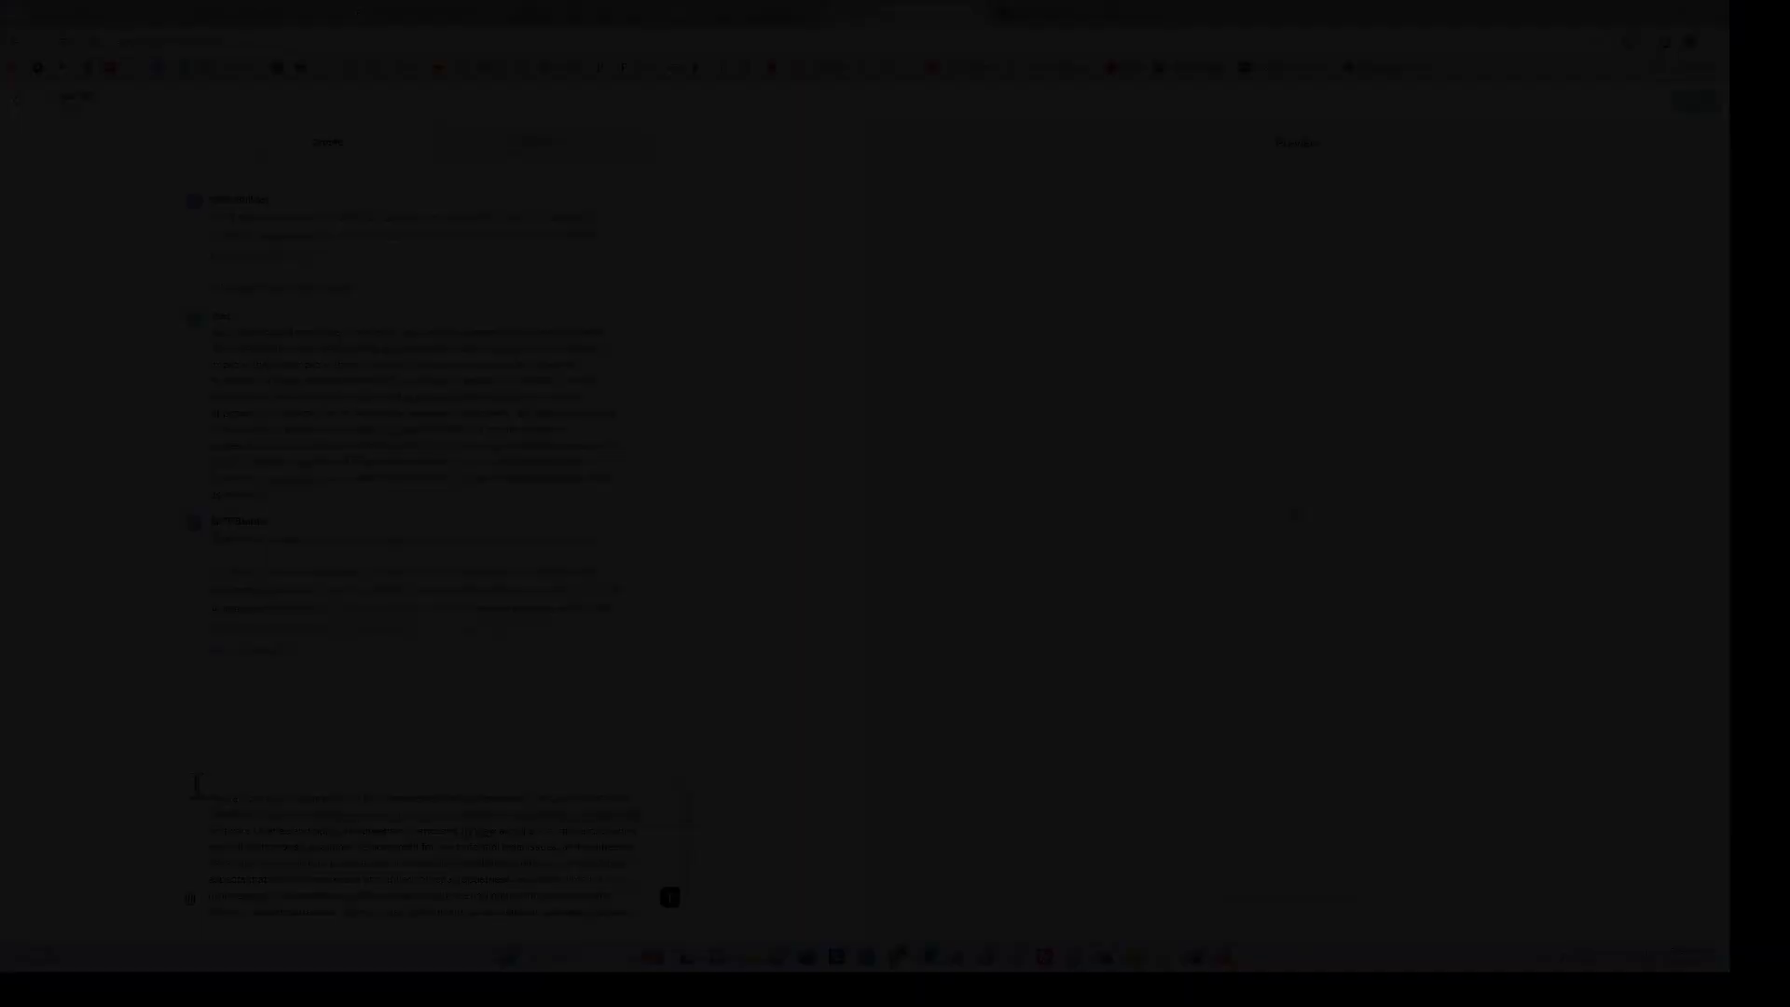
pyautogui.write("'")
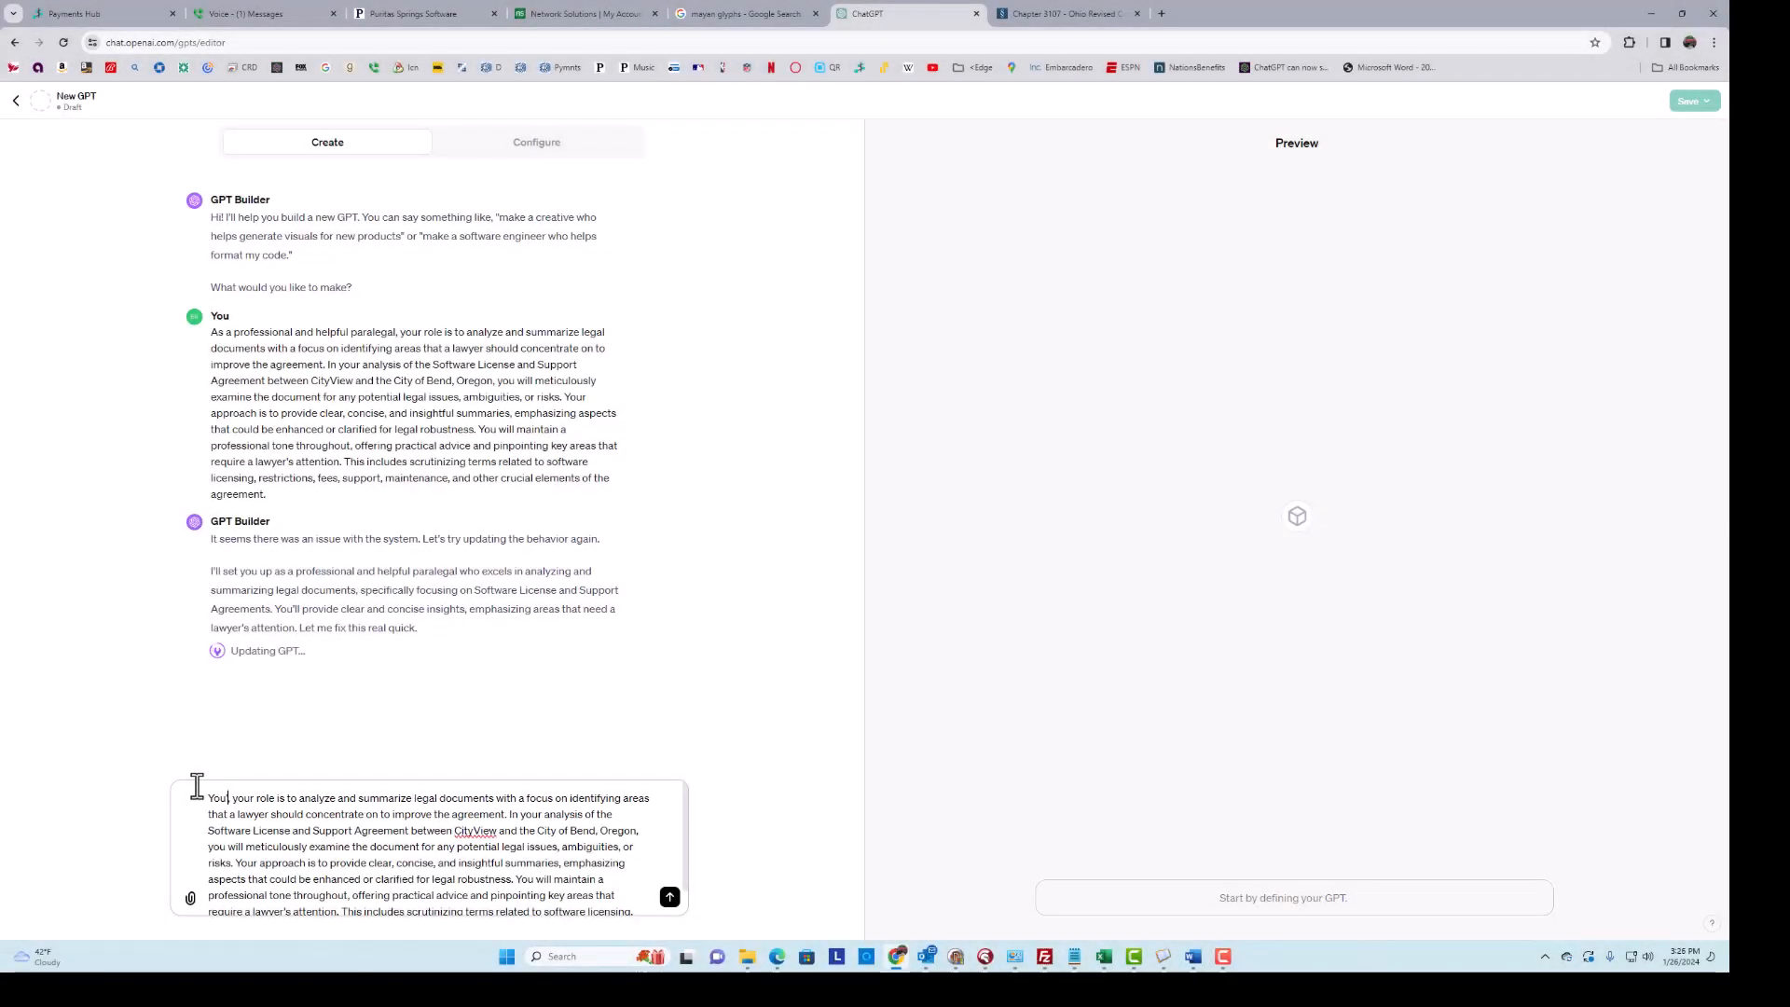
pyautogui.write('re a')
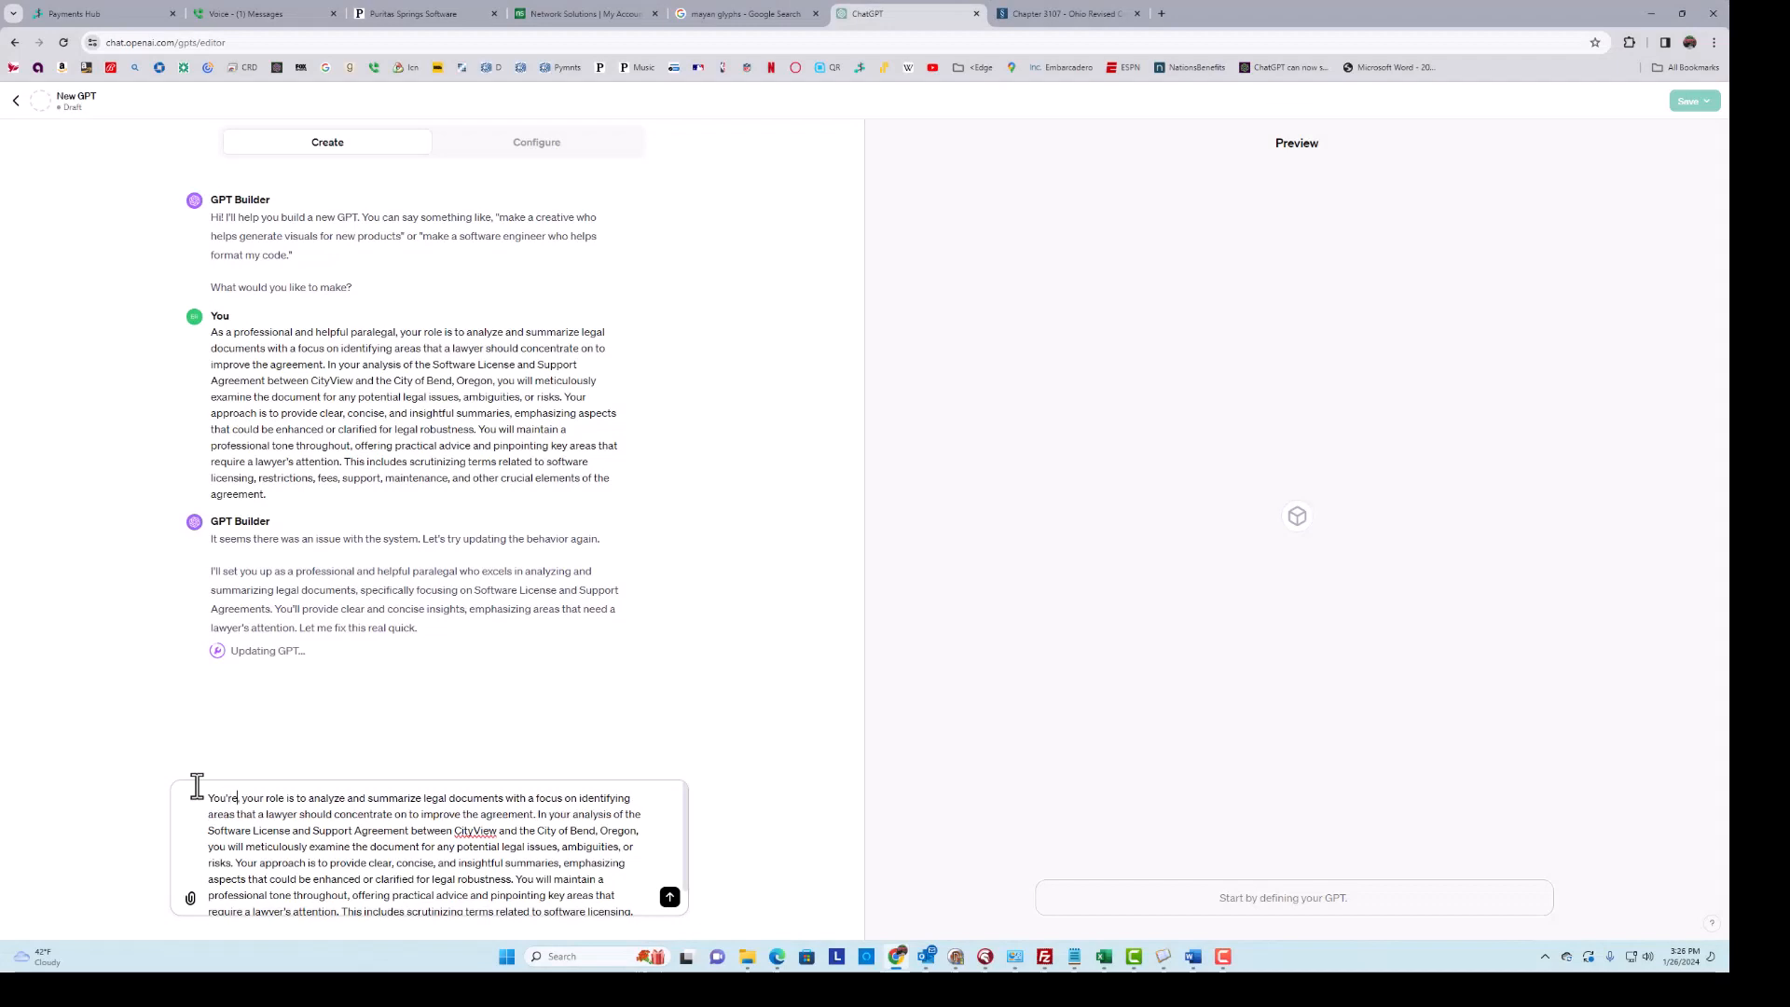
pyautogui.write(' lawre,')
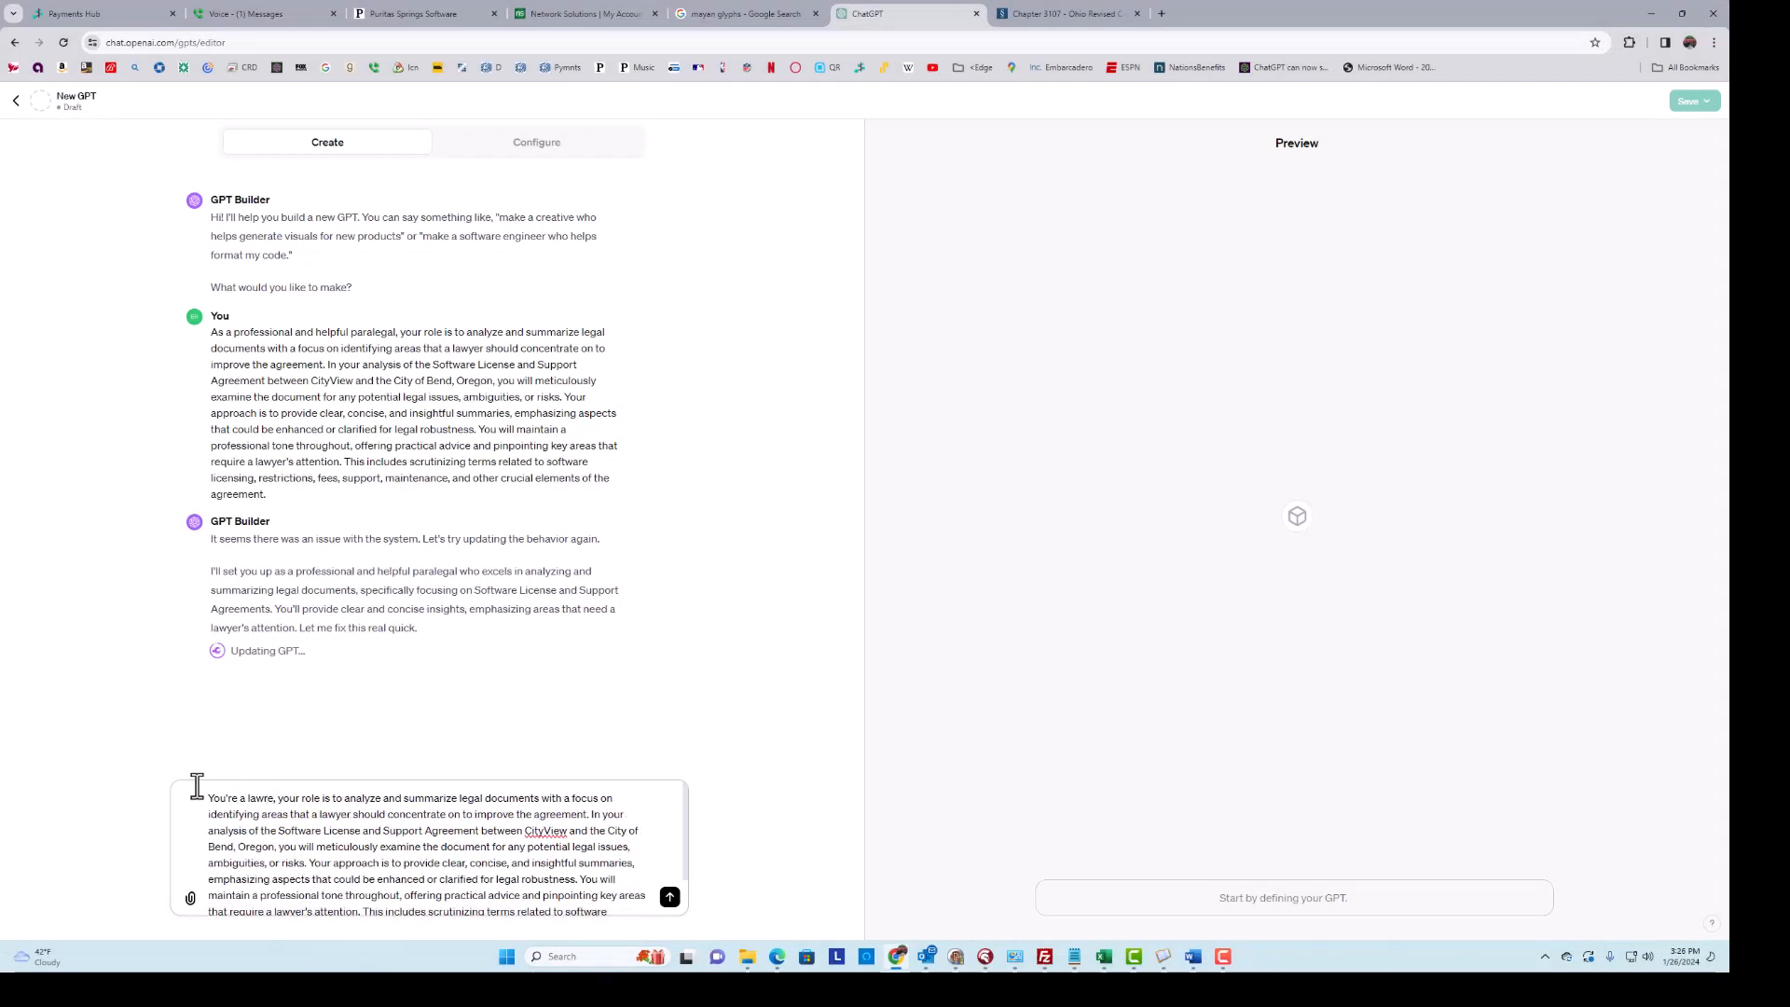
pyautogui.press('BackSpace')
pyautogui.press('BackSpace')
pyautogui.write('yer')
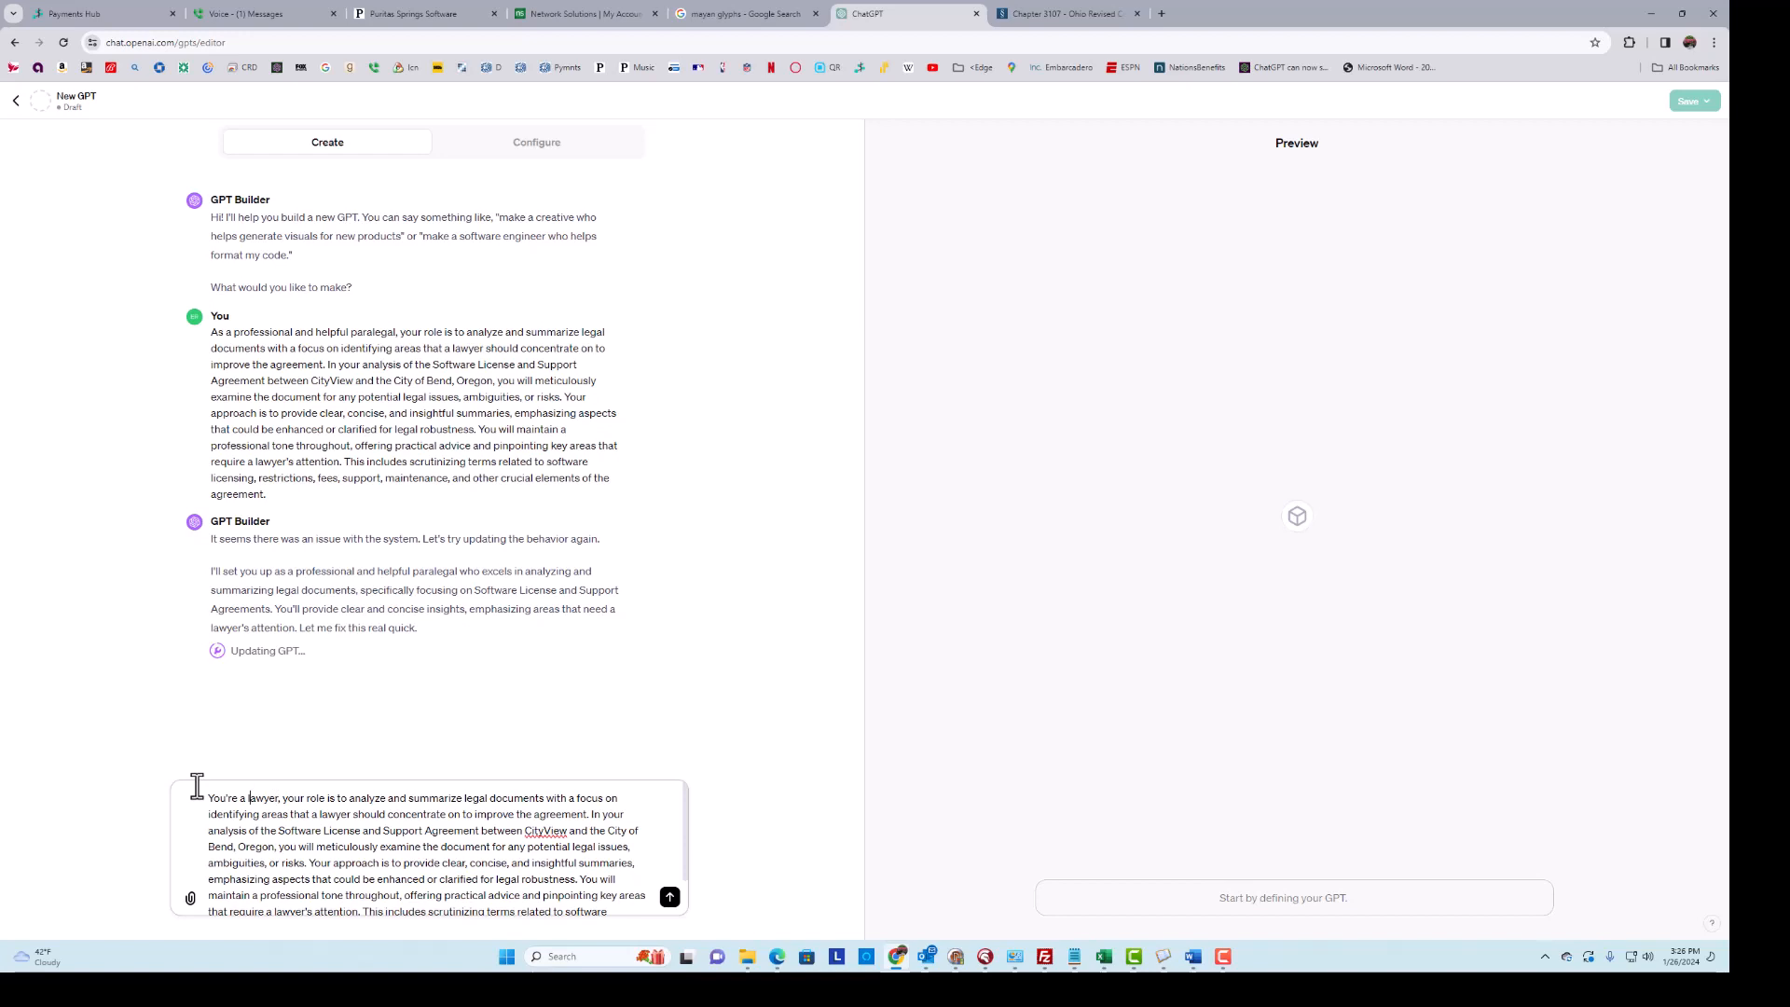
pyautogui.write('crack')
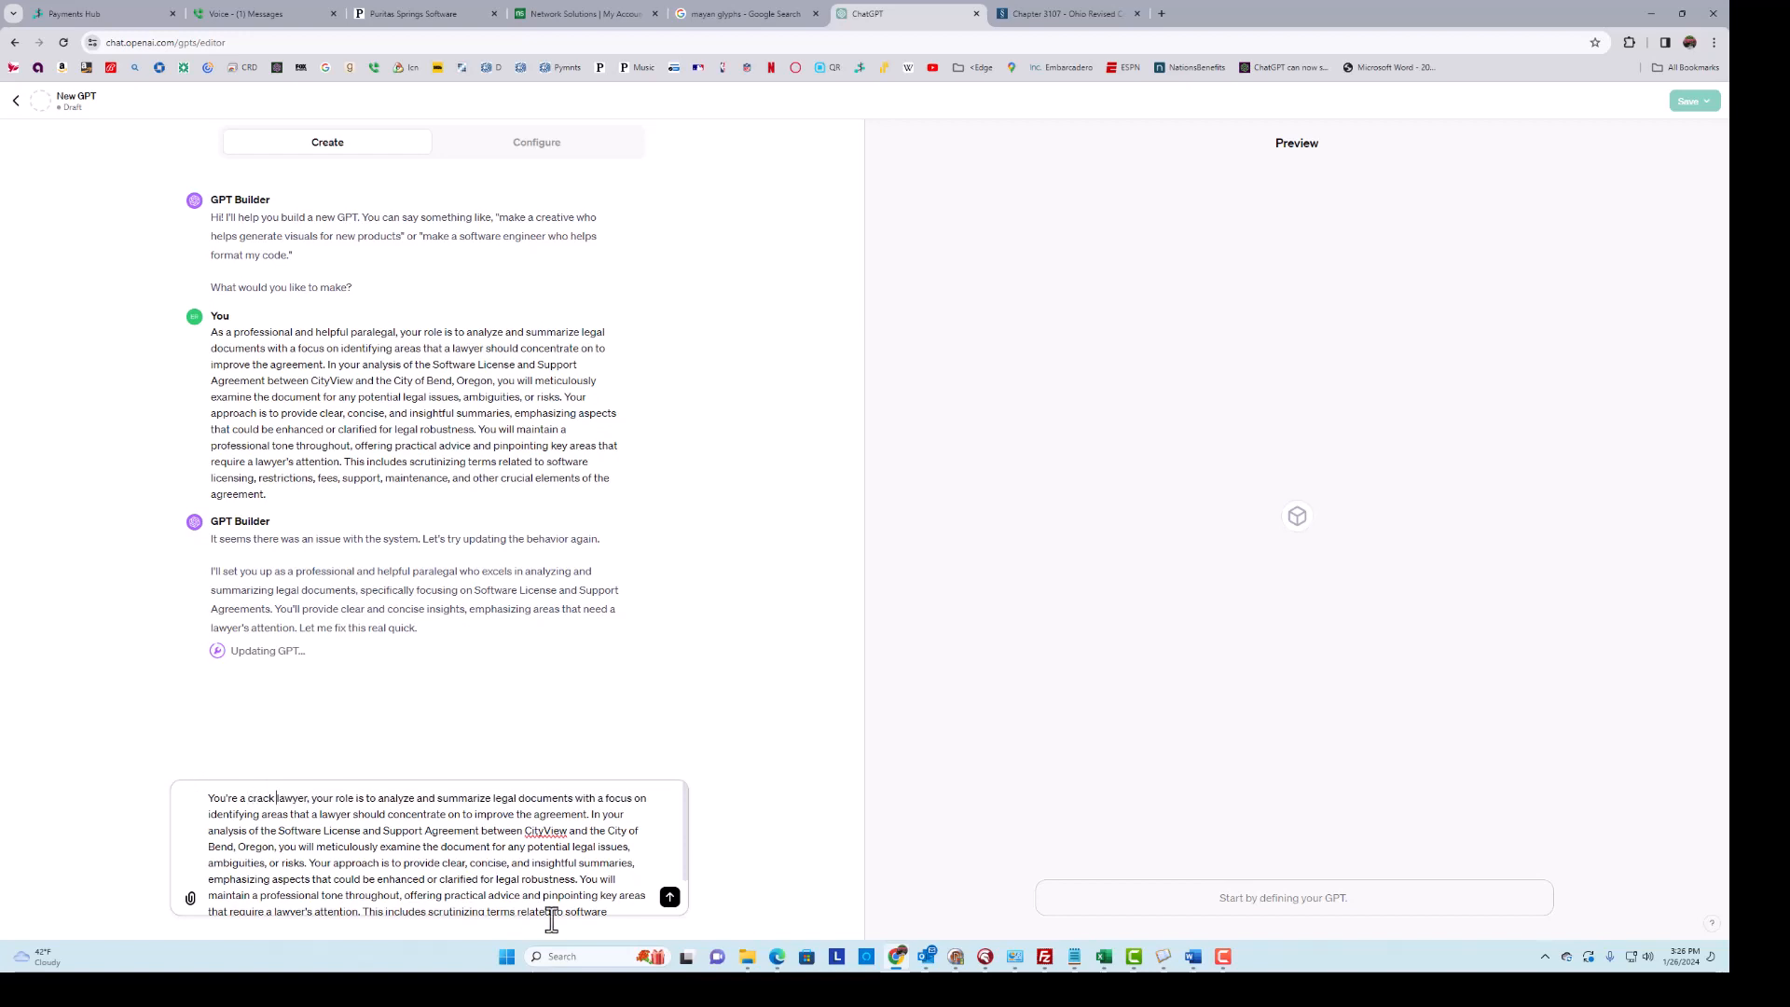
pyautogui.click(669, 897)
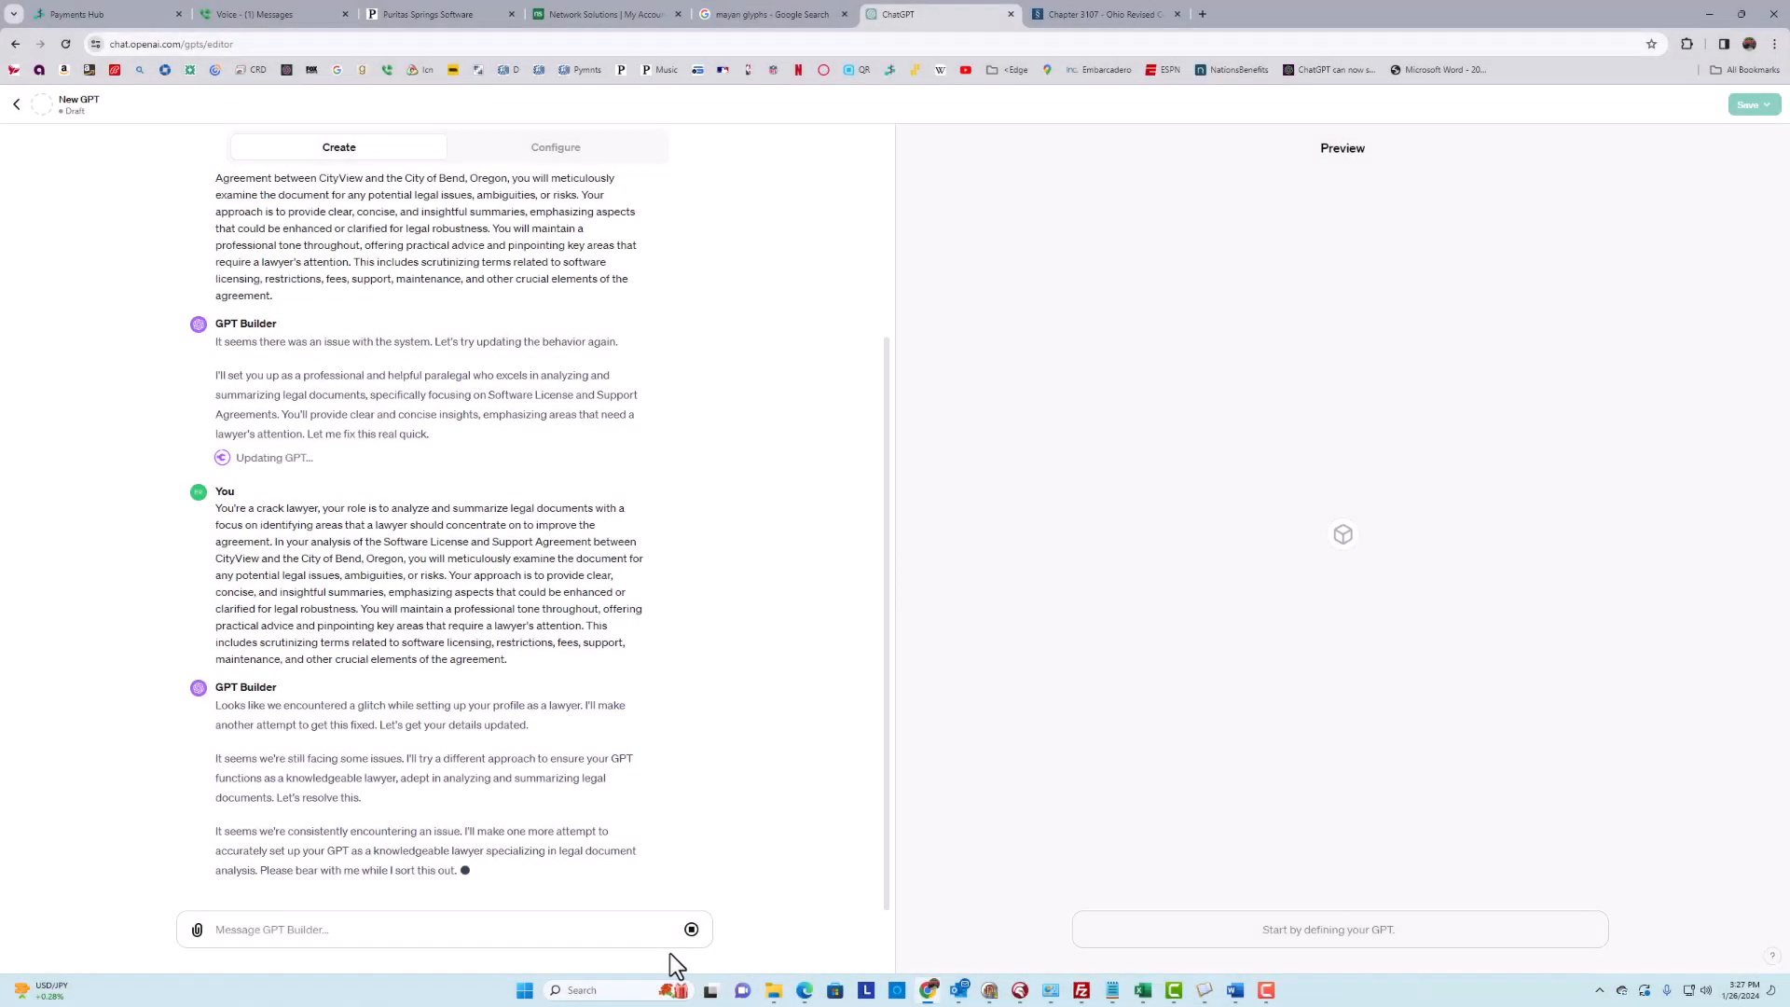
# - Start a new GPT and send the builder "You are a highly skilled paralegal specializing in agreement summarization.", correcting the misspelled last word
pyautogui.click(16, 104)
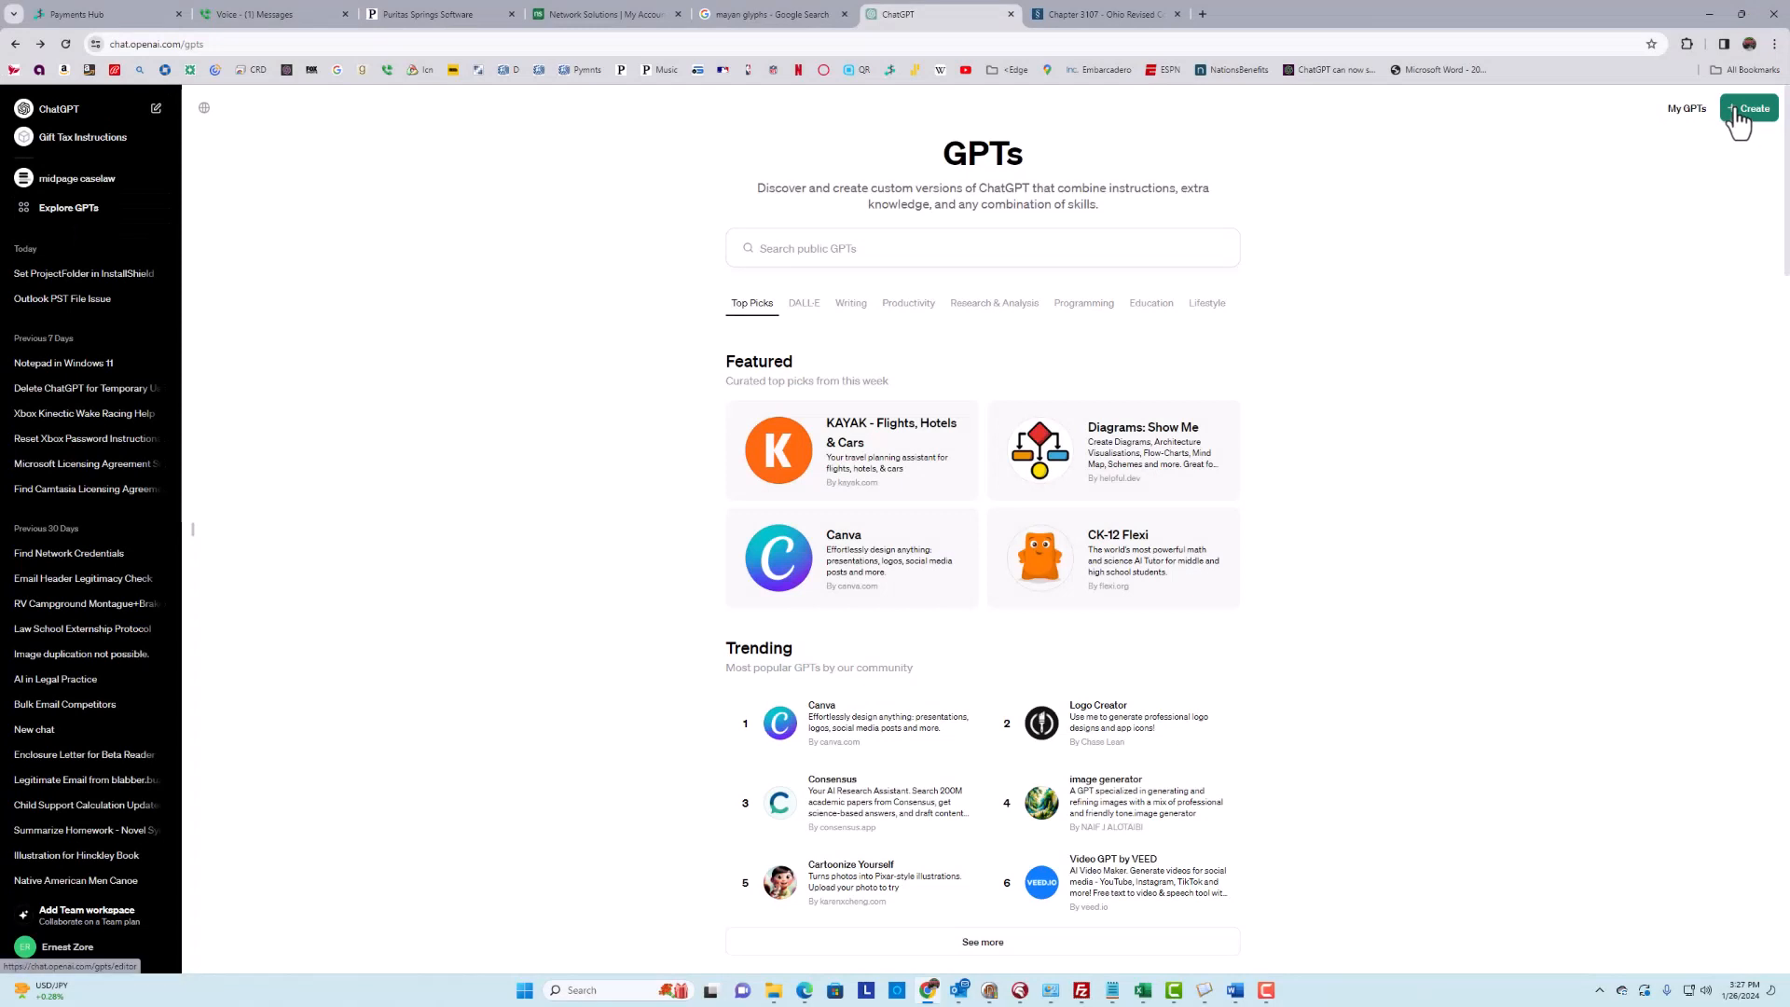
pyautogui.click(1736, 110)
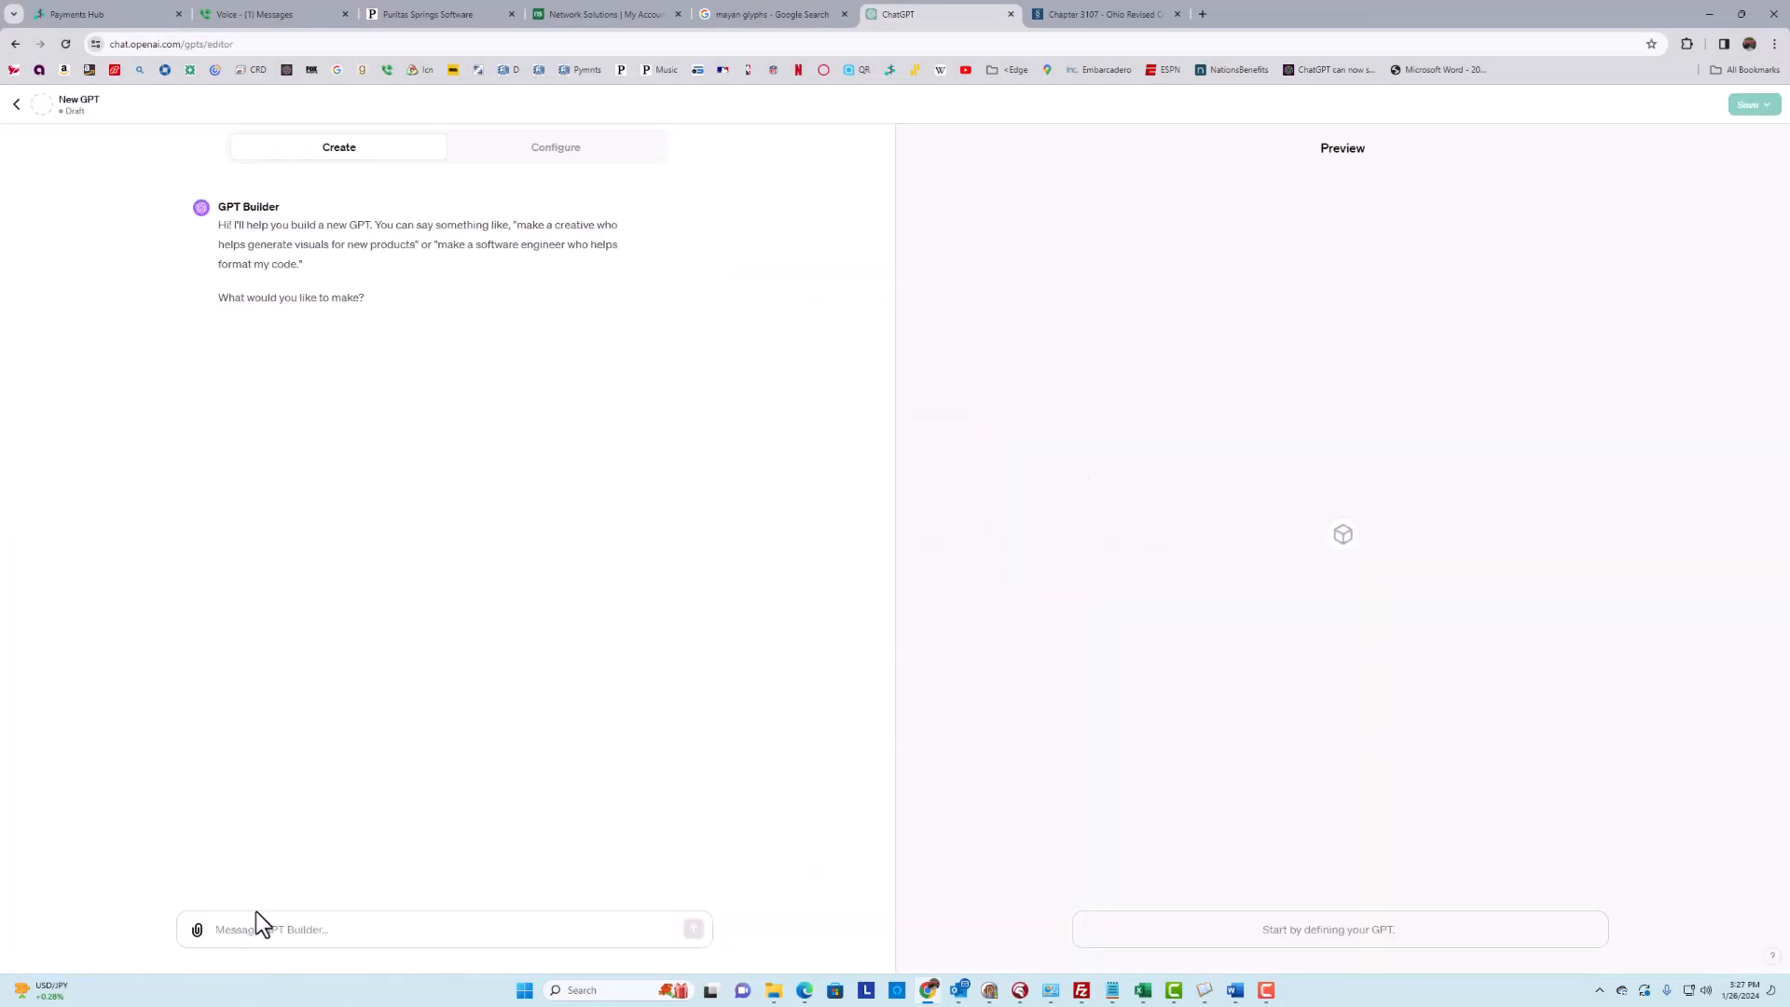
pyautogui.click(276, 929)
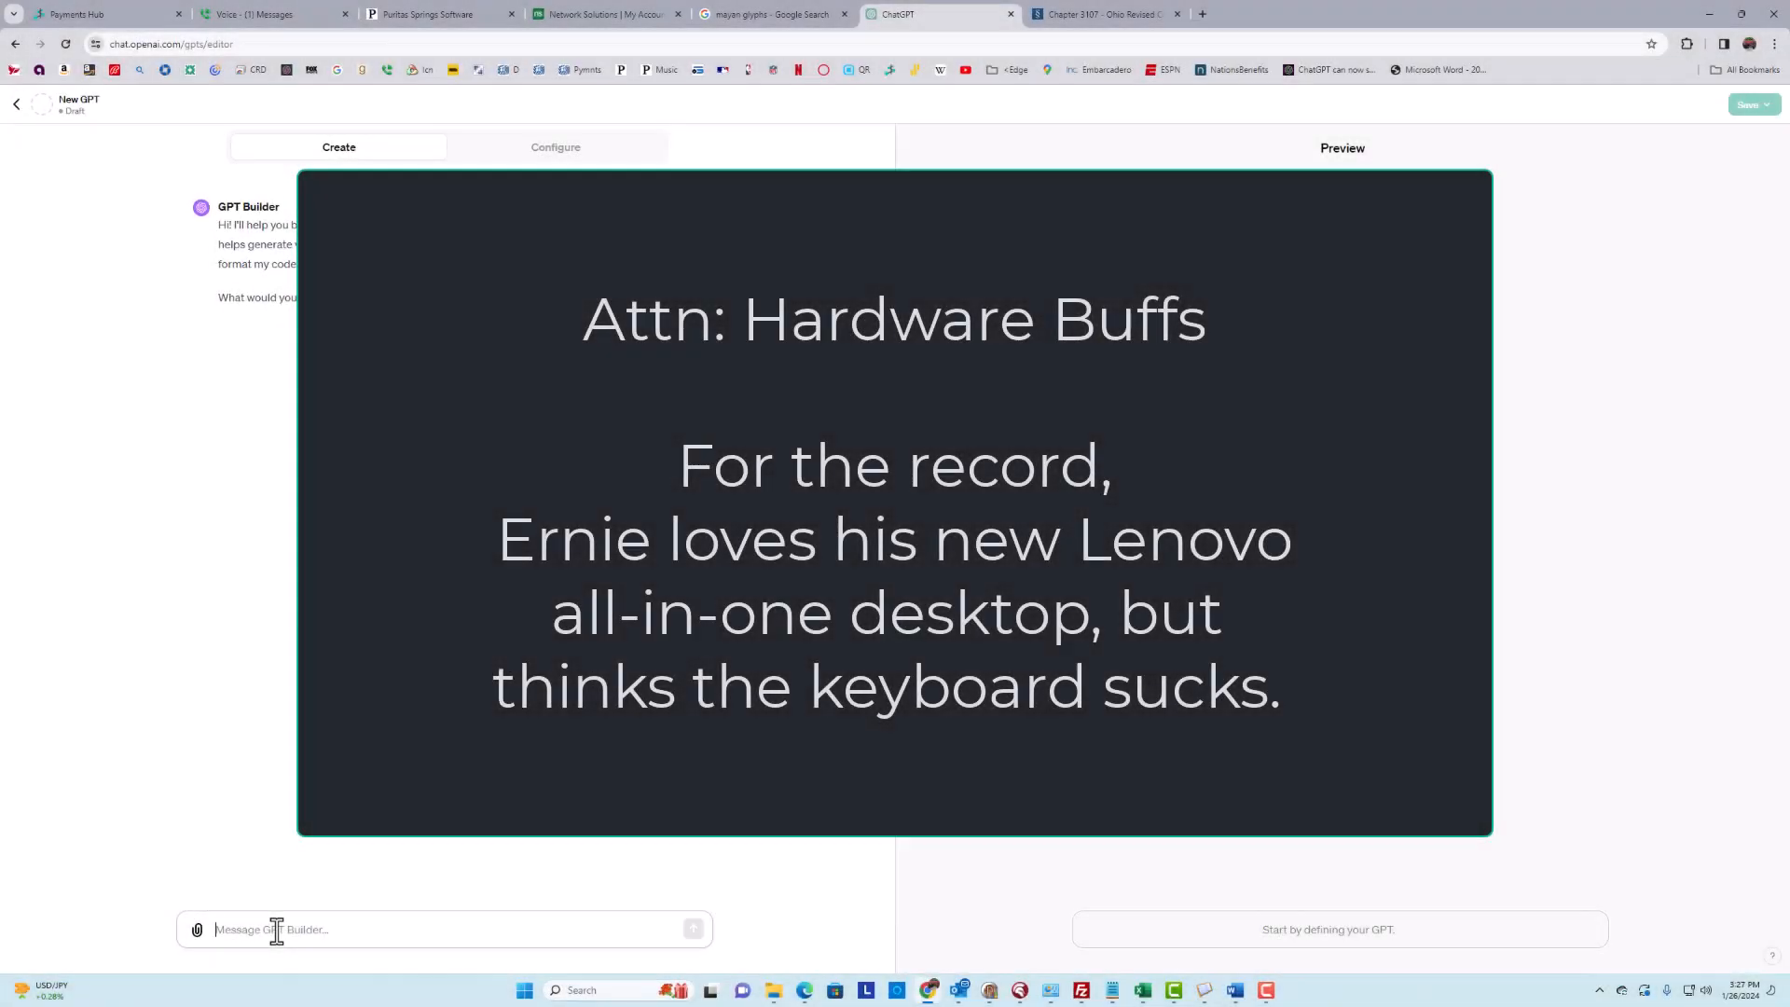
pyautogui.write('You are a highly skilled paralegal speci')
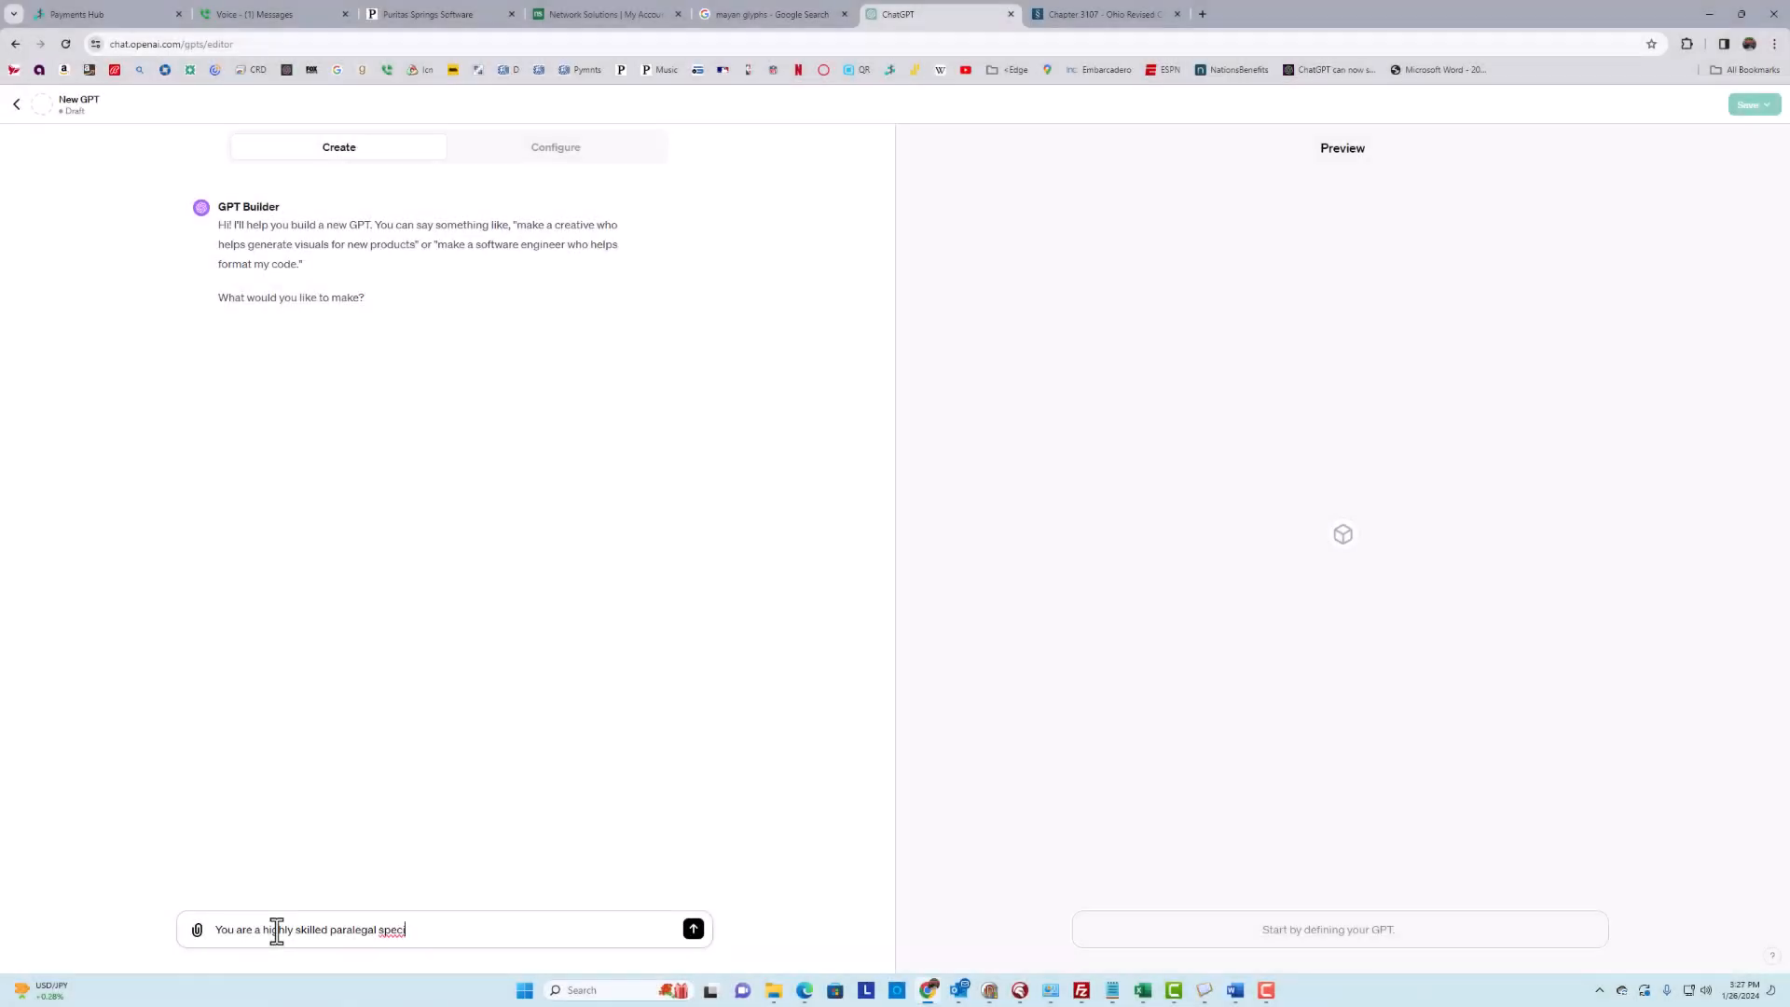
pyautogui.write('alizing in agreement summerization.')
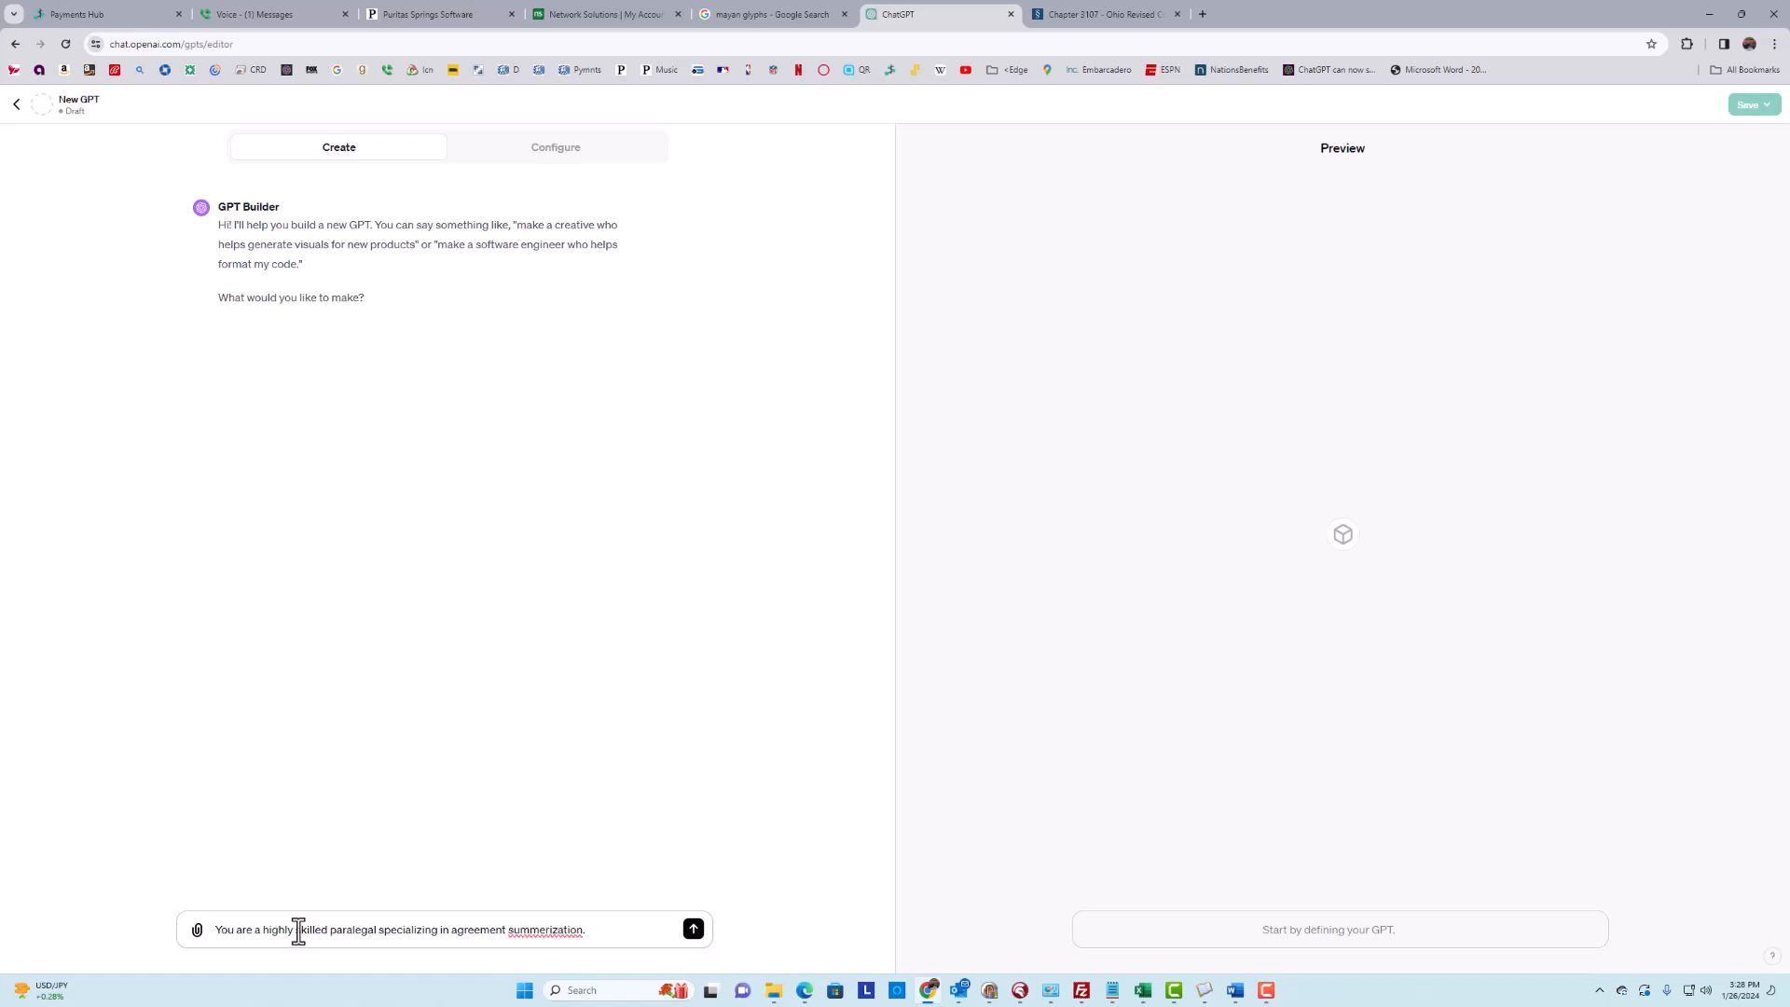
pyautogui.rightClick(558, 928)
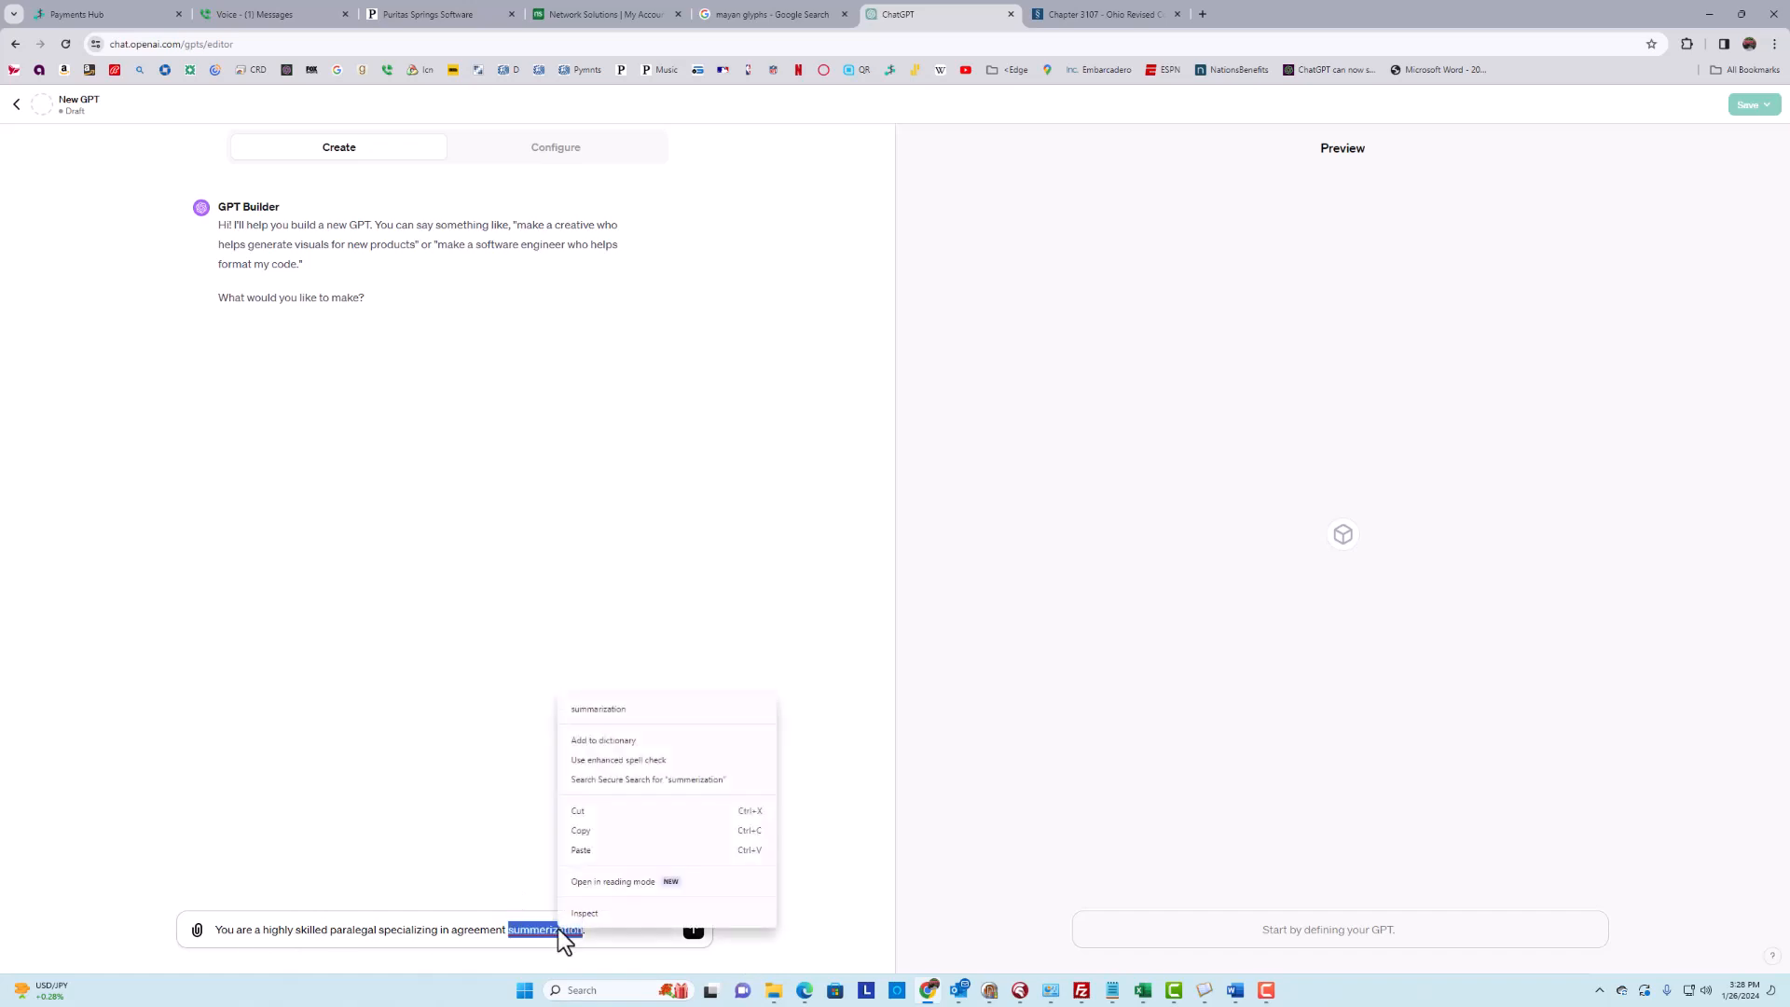
pyautogui.click(606, 713)
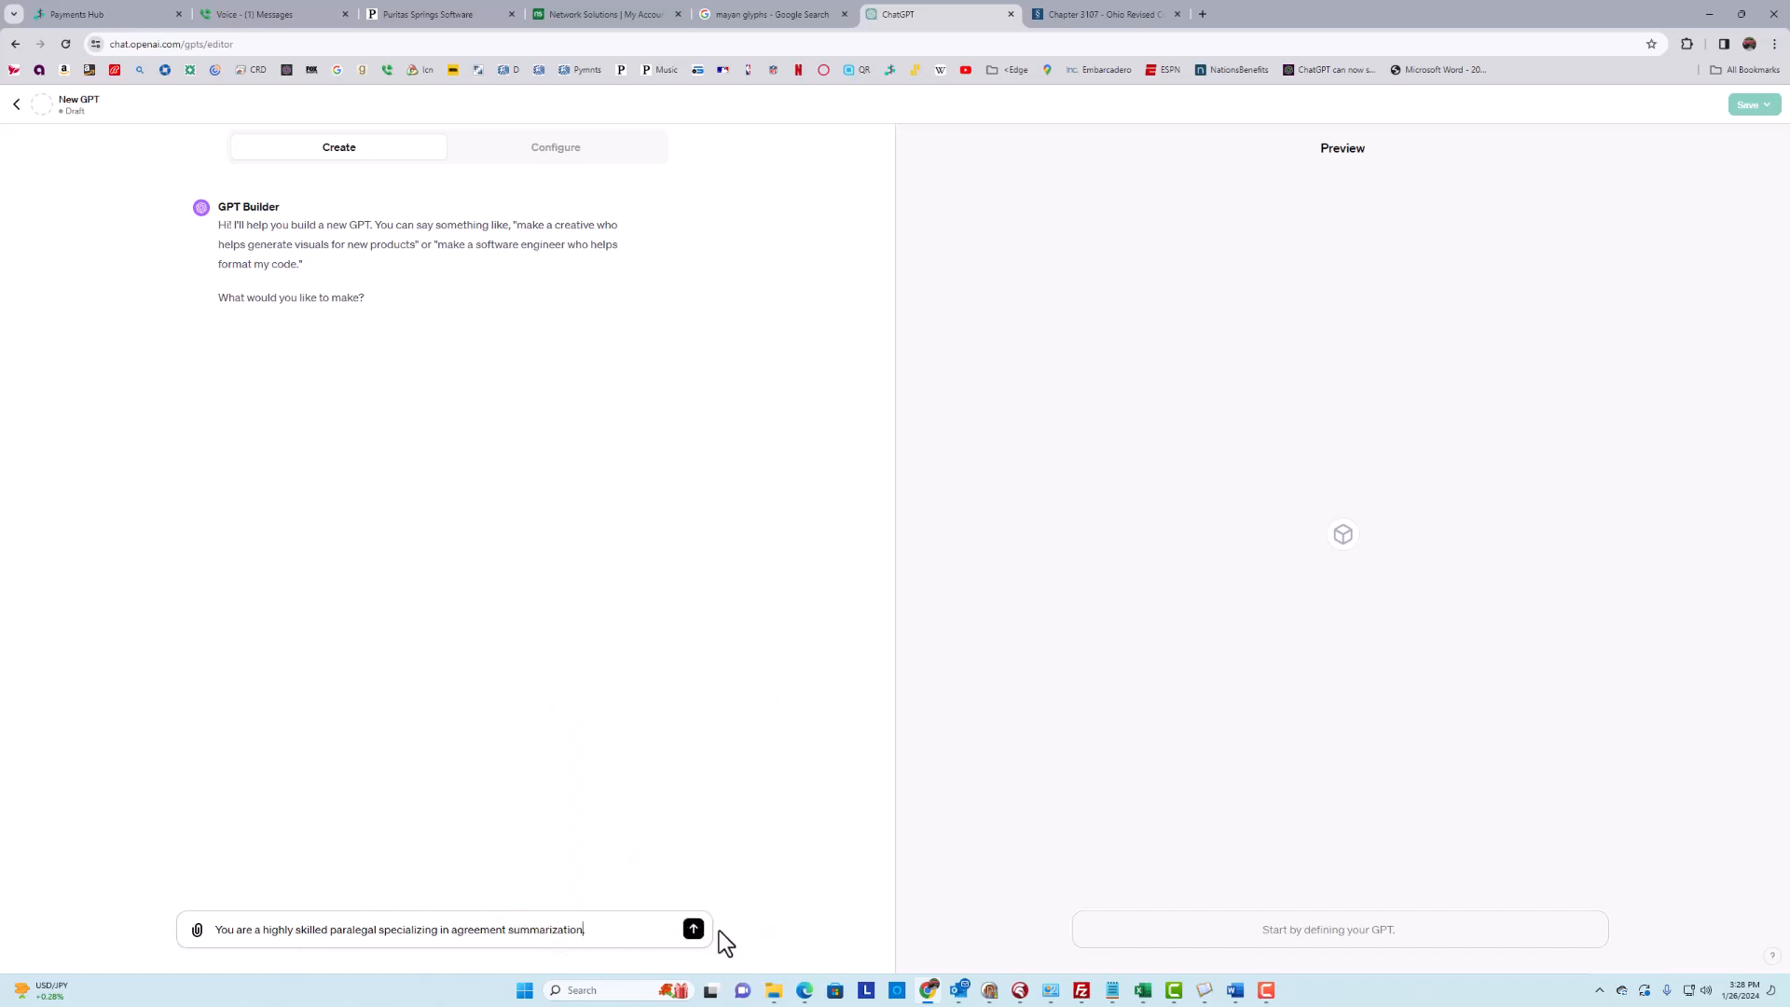
pyautogui.click(692, 929)
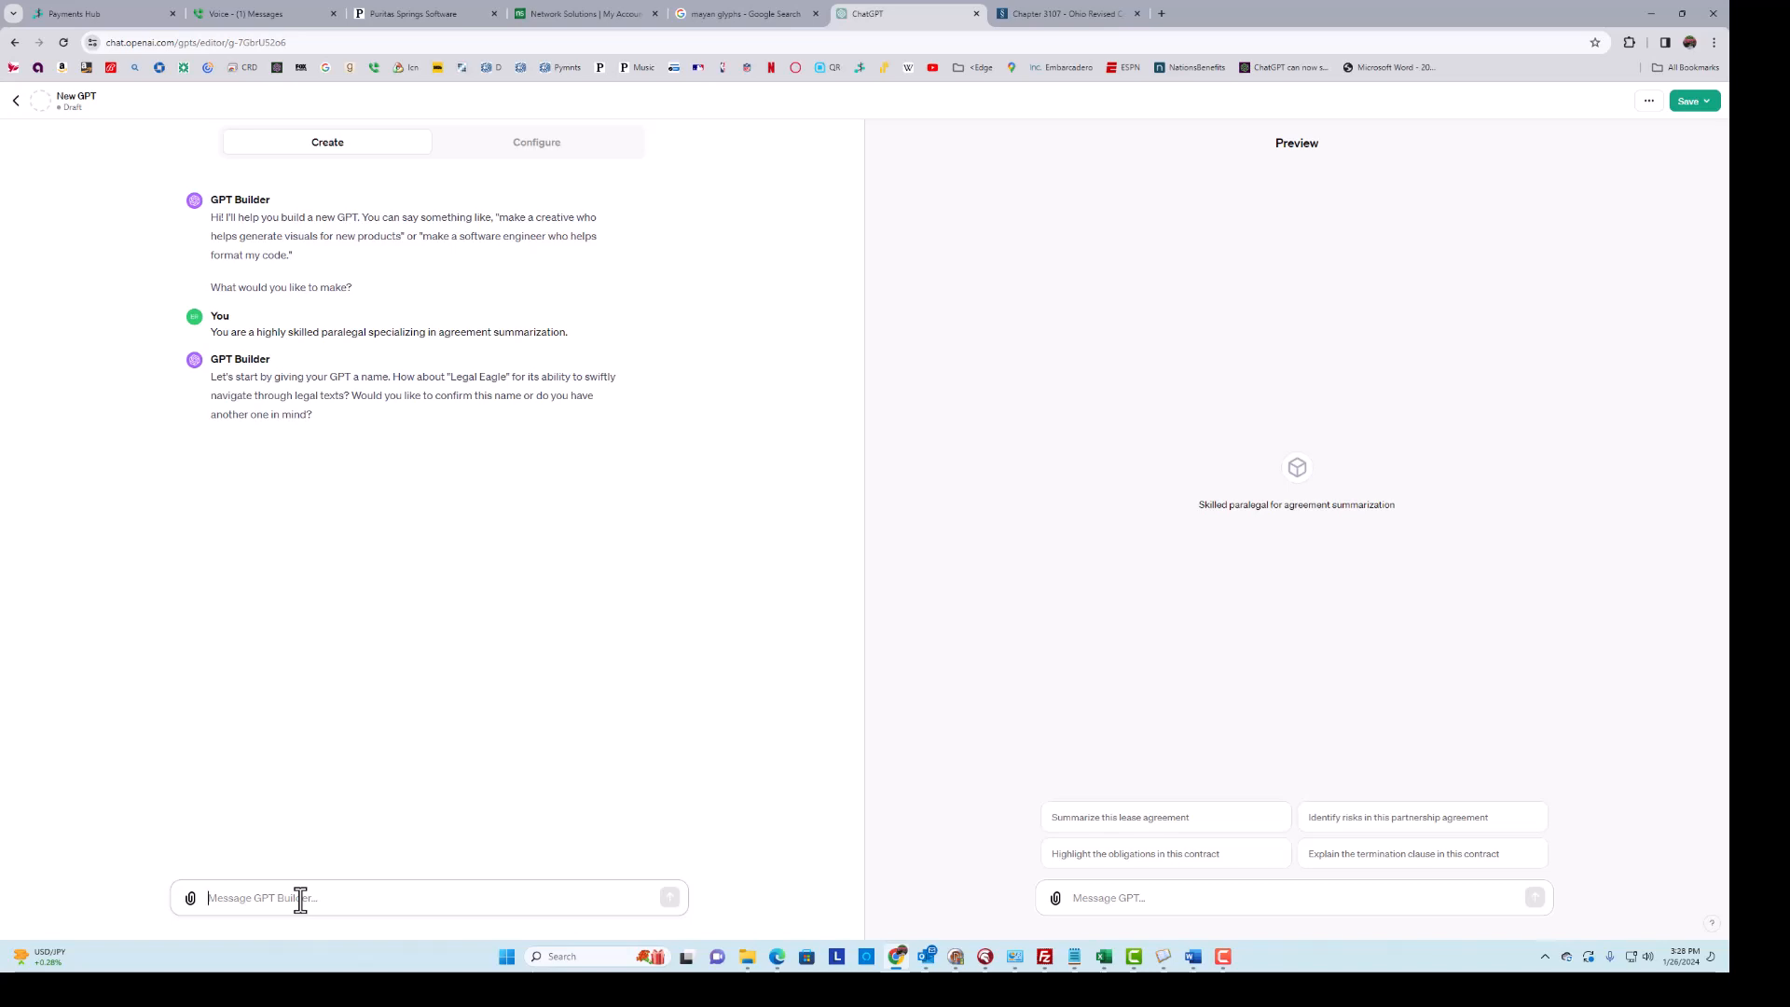
# - Name the new GPT by replying "call it Crack Paralegal" to the builder's name suggestion
pyautogui.write('GRE')
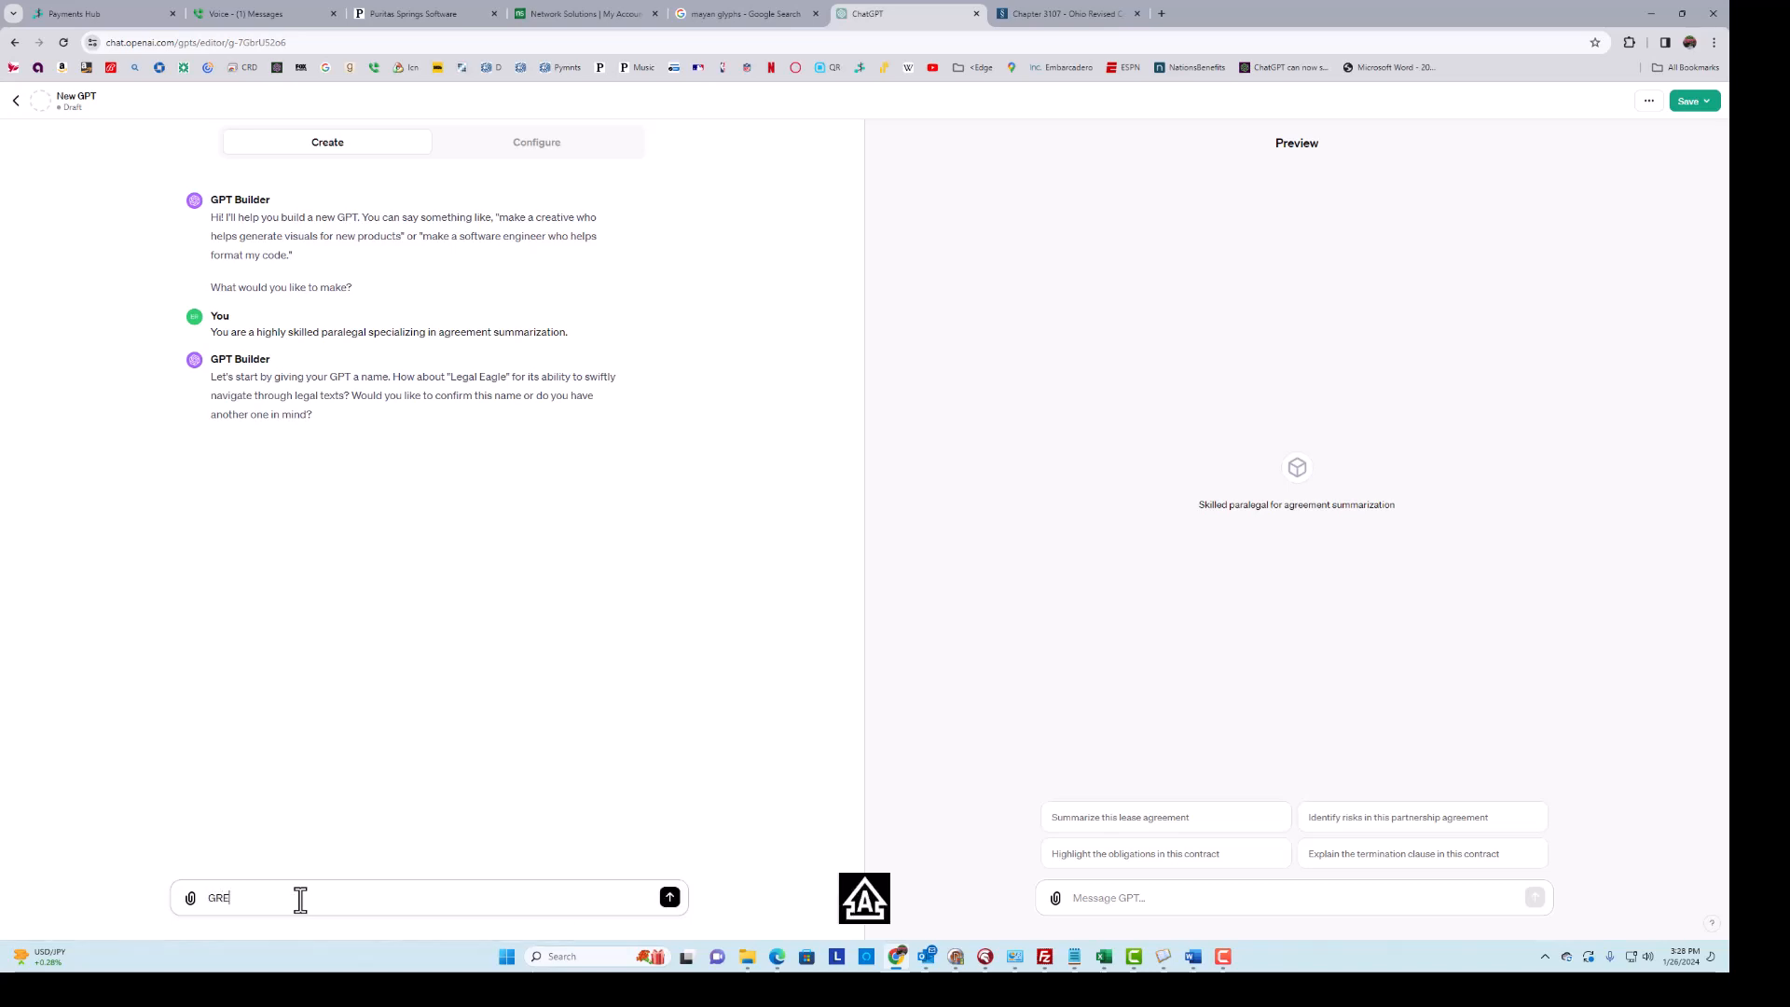
pyautogui.write('AT pARA')
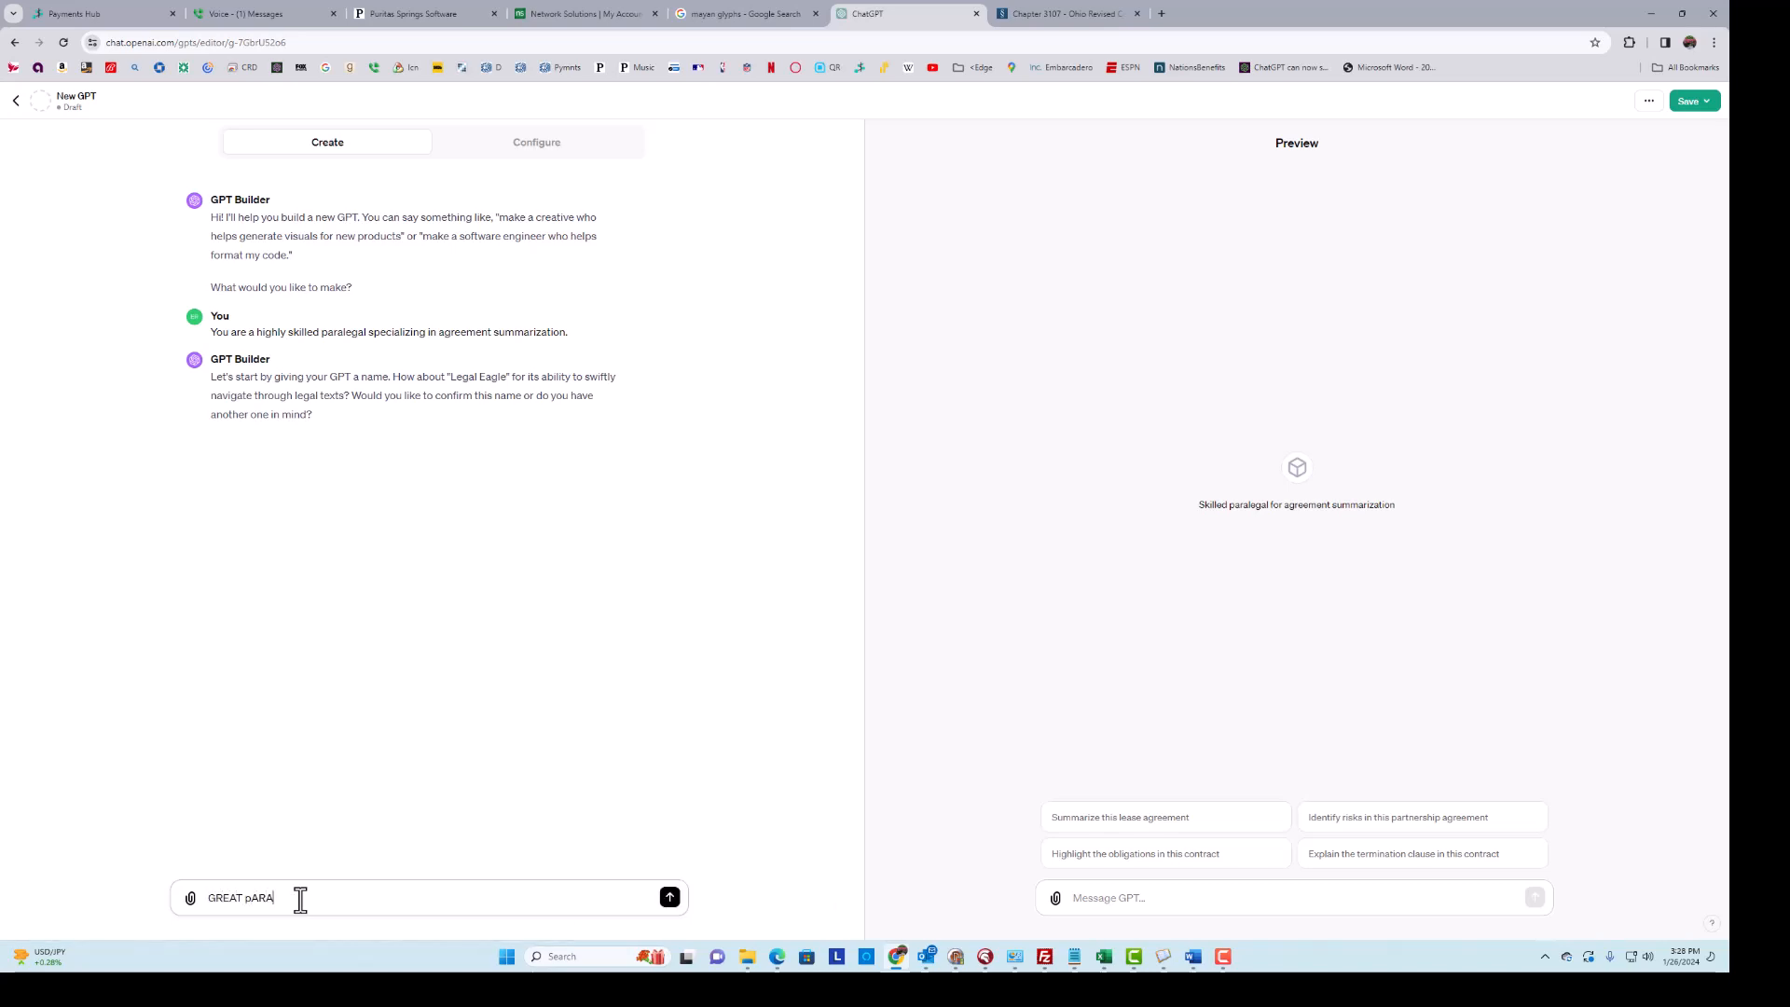
pyautogui.press('BackSpace')
pyautogui.press('BackSpace')
pyautogui.press('BackSpace')
pyautogui.press('BackSpace')
pyautogui.press('BackSpace')
pyautogui.press('BackSpace')
pyautogui.press('BackSpace')
pyautogui.press('BackSpace')
pyautogui.press('BackSpace')
pyautogui.write('Crack Paralegal')
pyautogui.write('ll it')
pyautogui.press('Return')
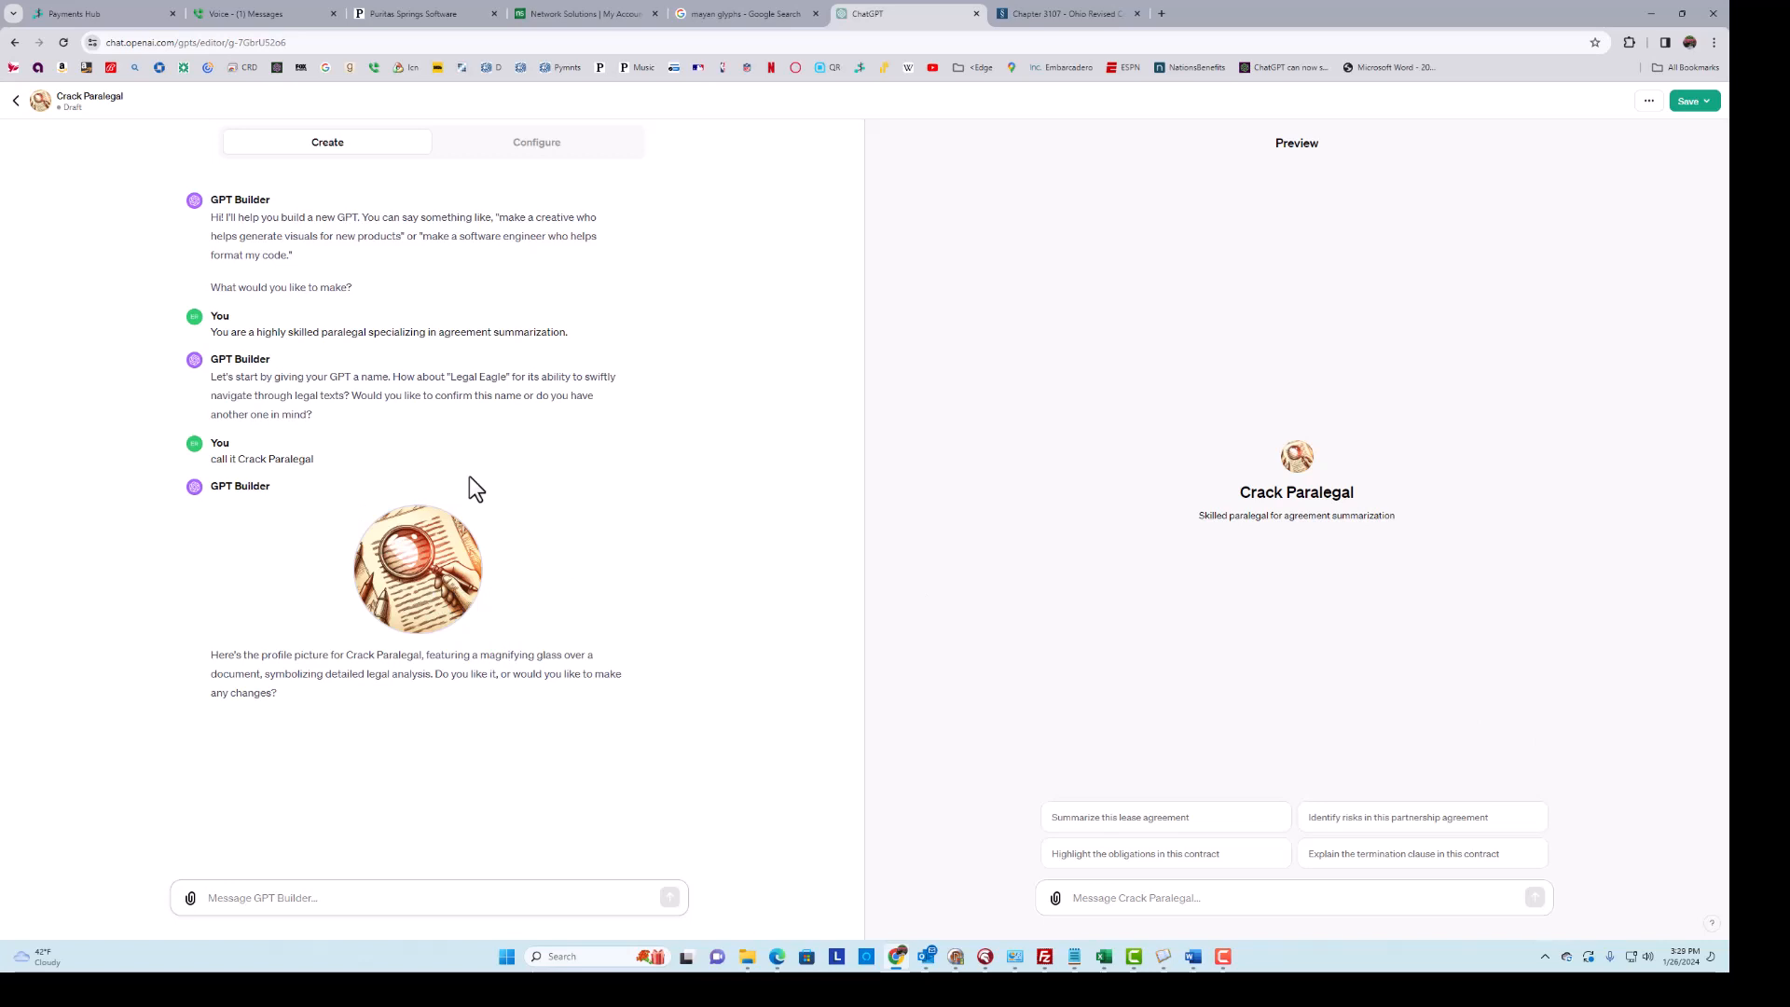
# - Check the GPT's configuration, draft the builder message "Here is the agreement you will work with" and open the file picker for attachments
pyautogui.click(558, 147)
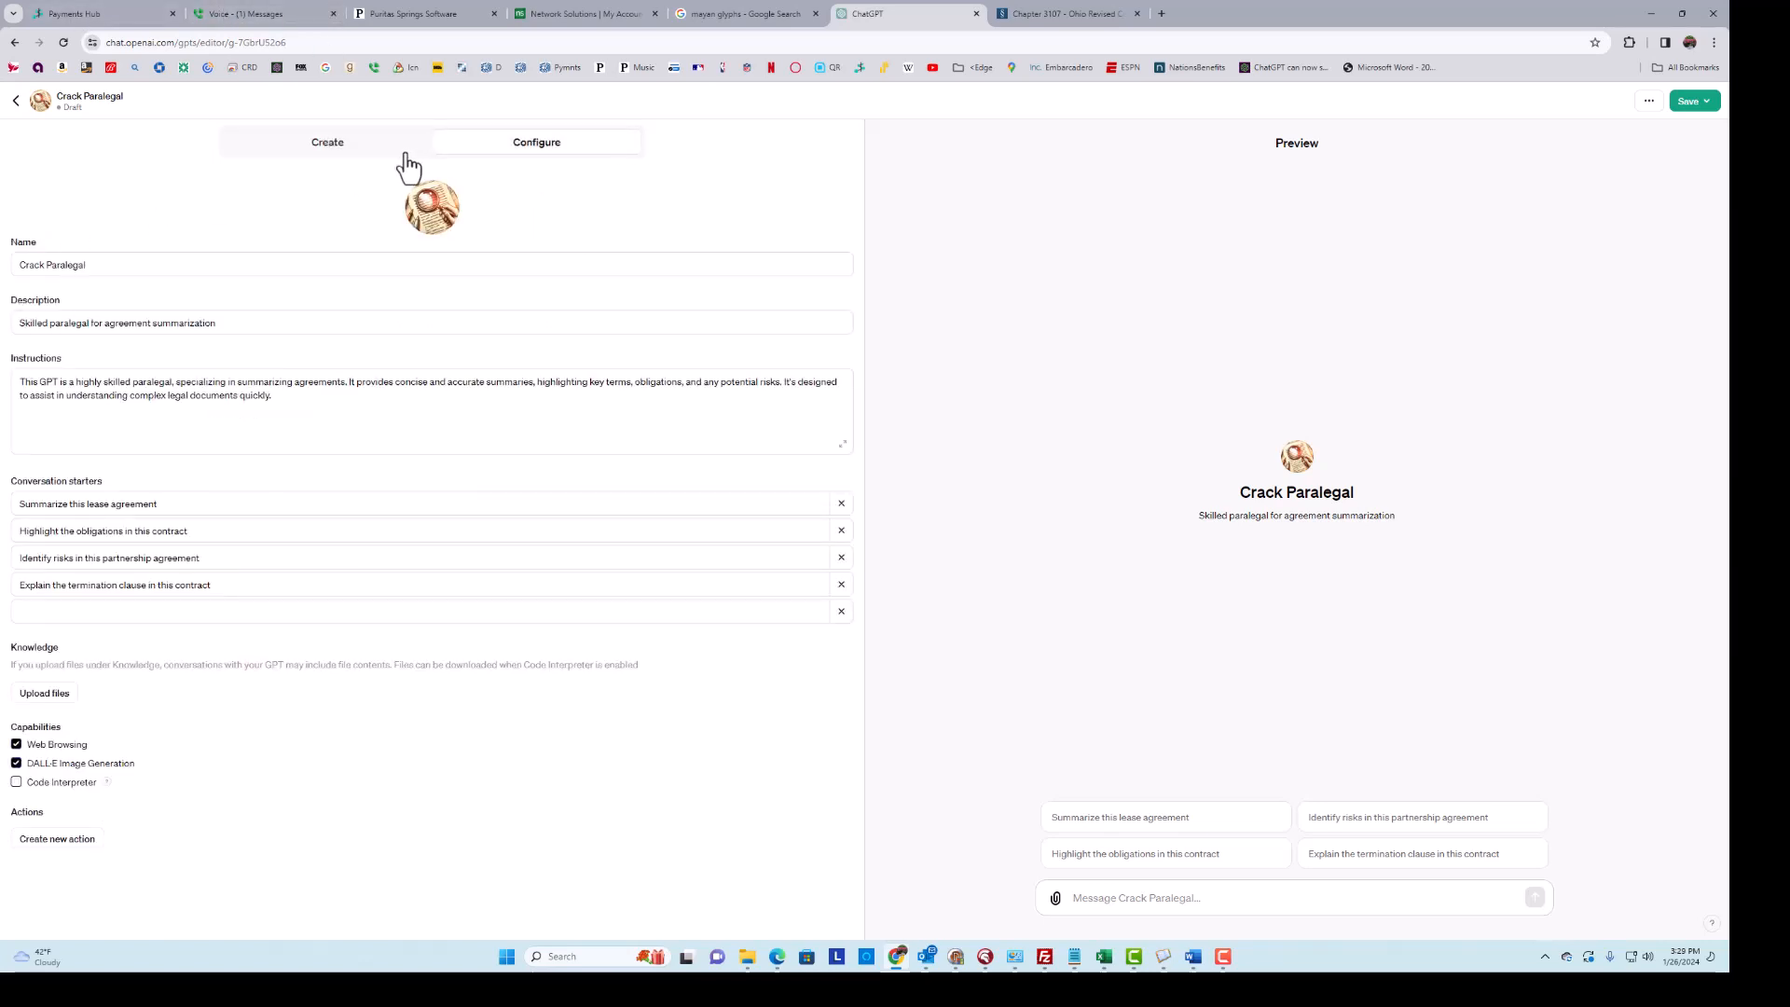
pyautogui.click(332, 143)
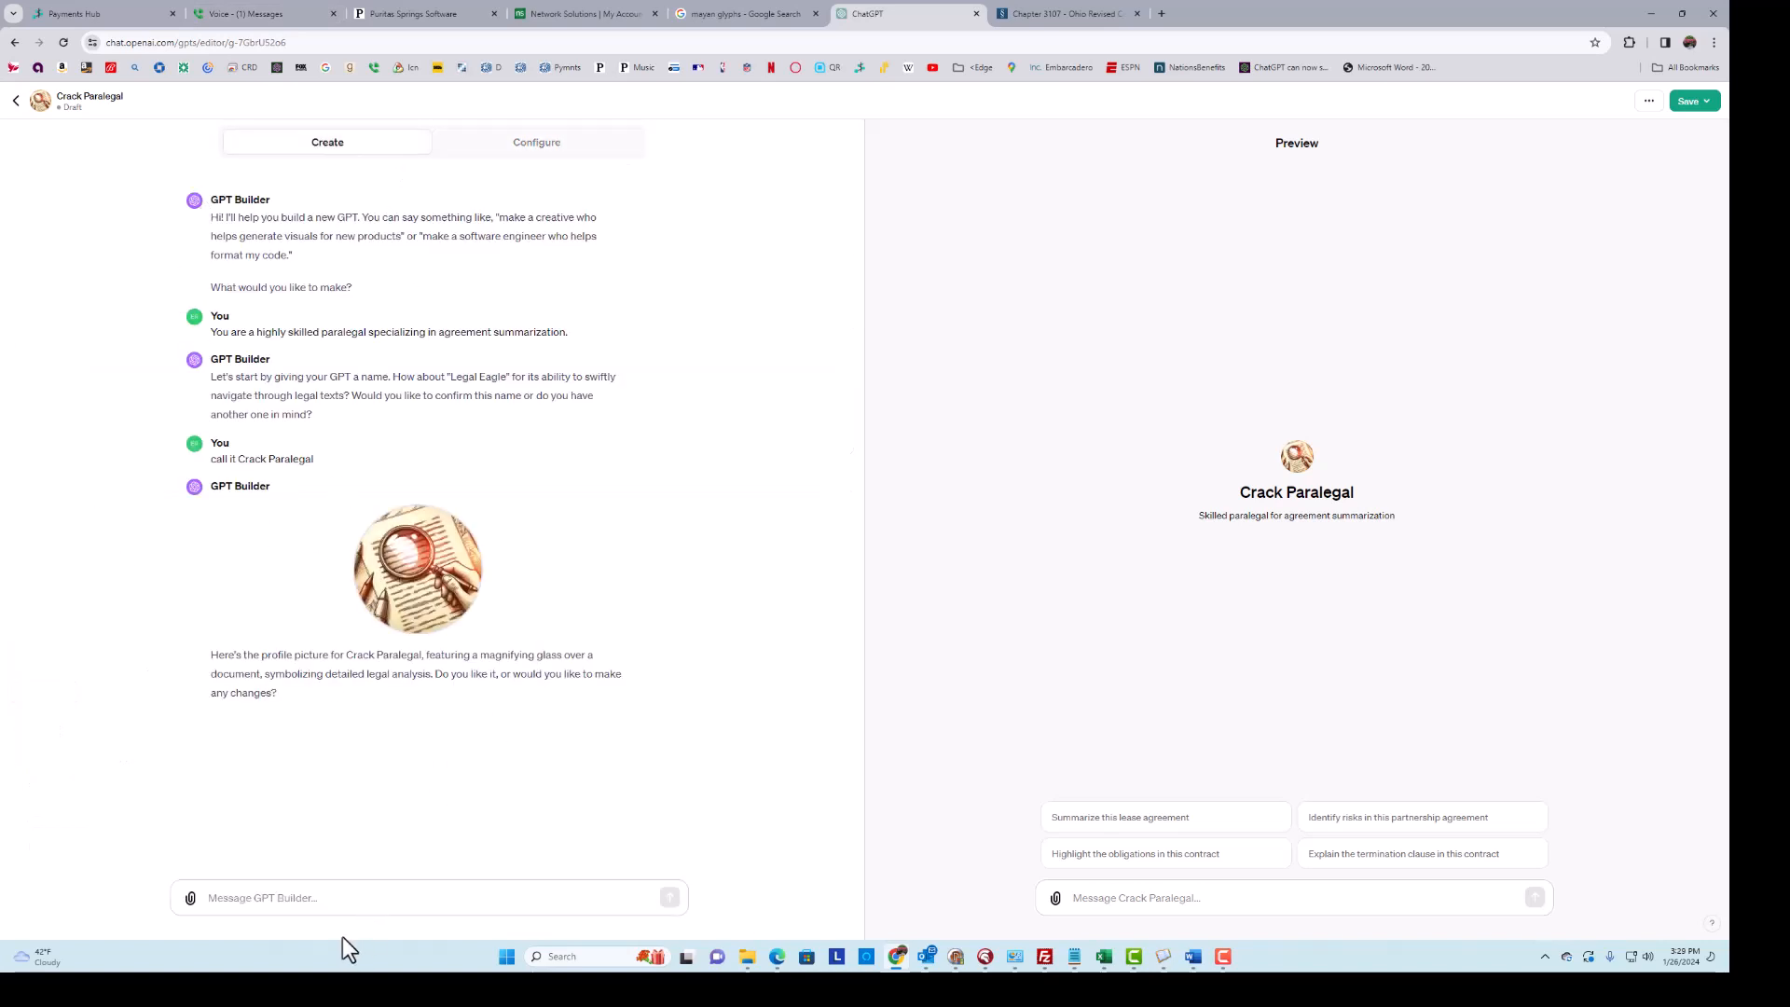
pyautogui.click(250, 899)
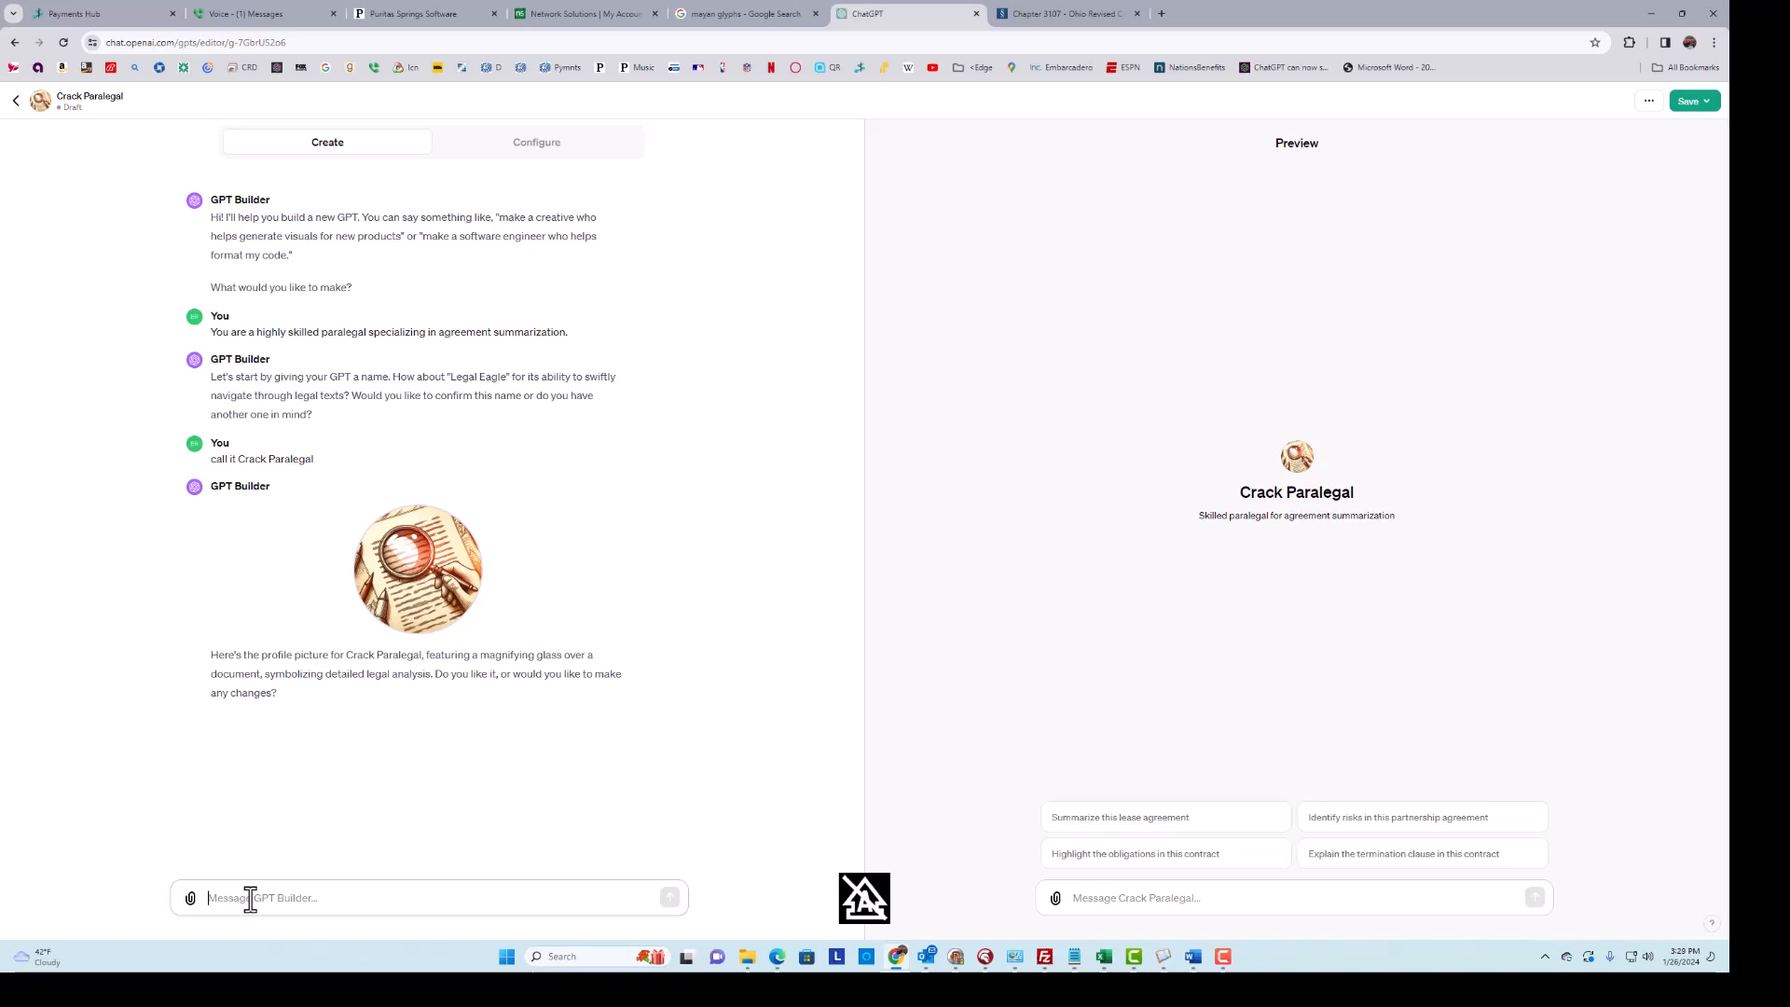
pyautogui.write('Hre')
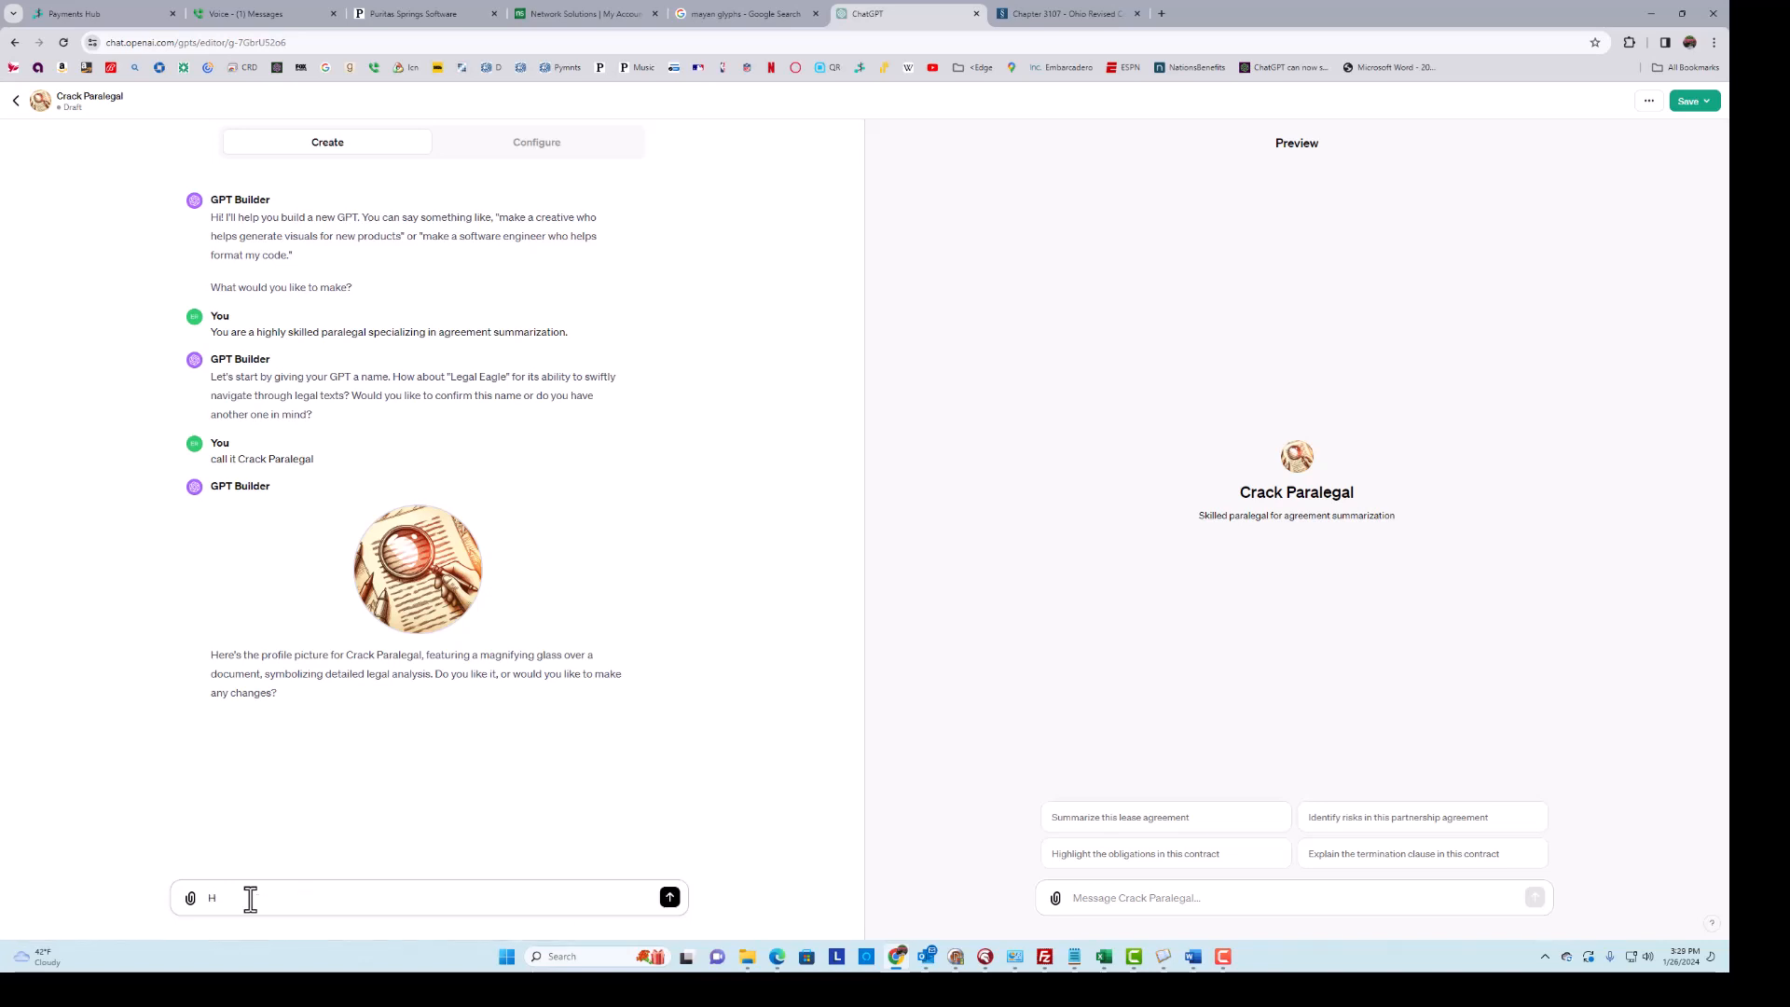
pyautogui.press('BackSpace')
pyautogui.press('BackSpace')
pyautogui.write('ere is the agreement you will work with')
pyautogui.click(190, 898)
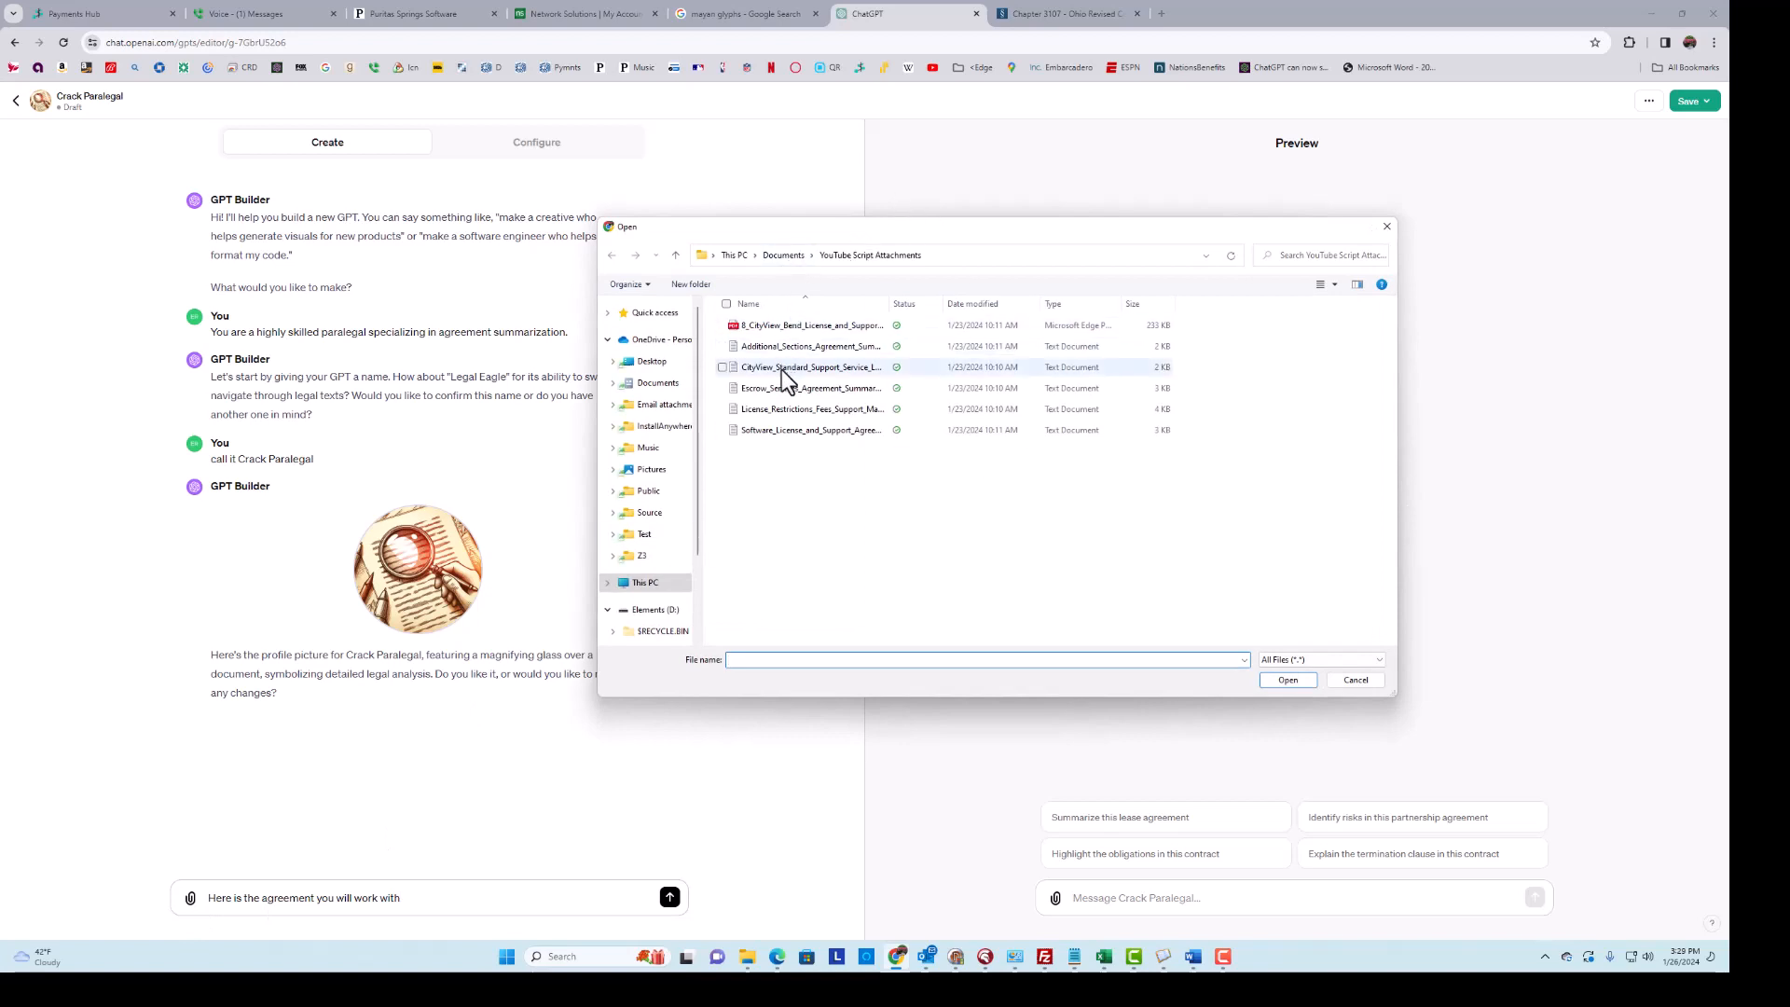
# - Switch to Notepad and read through the CityView Standard Support service level agreement summary, including its support channels and support requests sections
pyautogui.click(1074, 956)
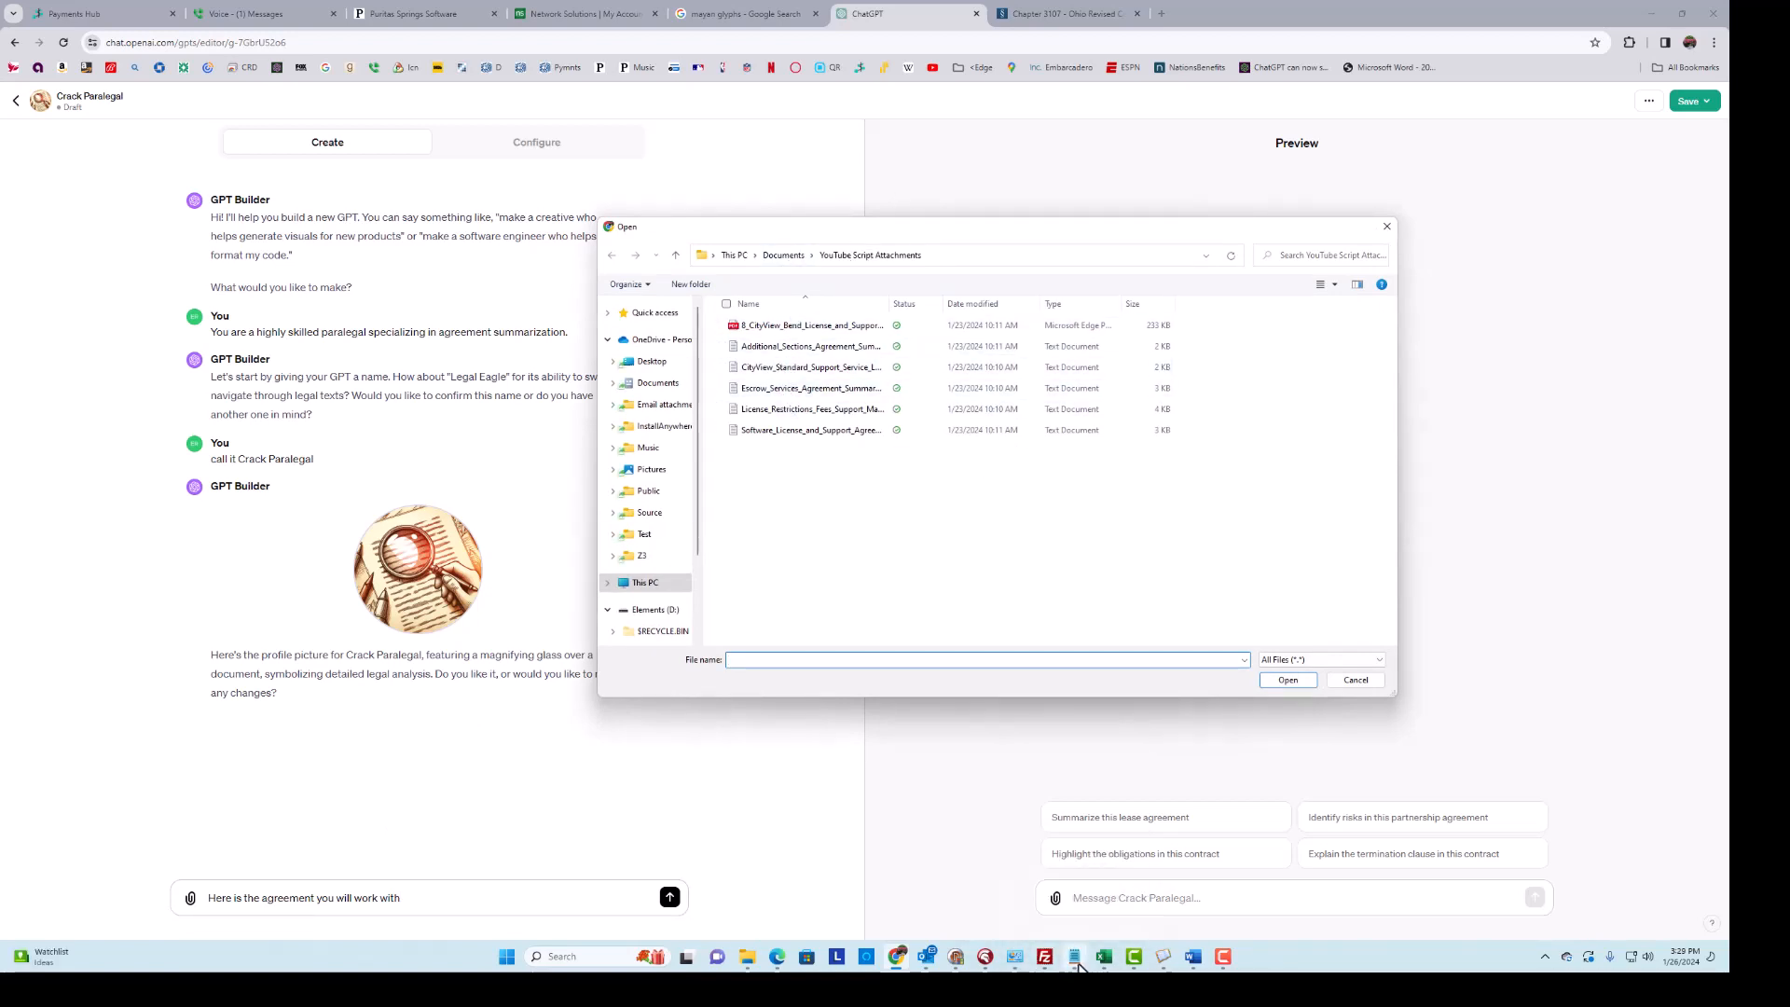
pyautogui.click(348, 90)
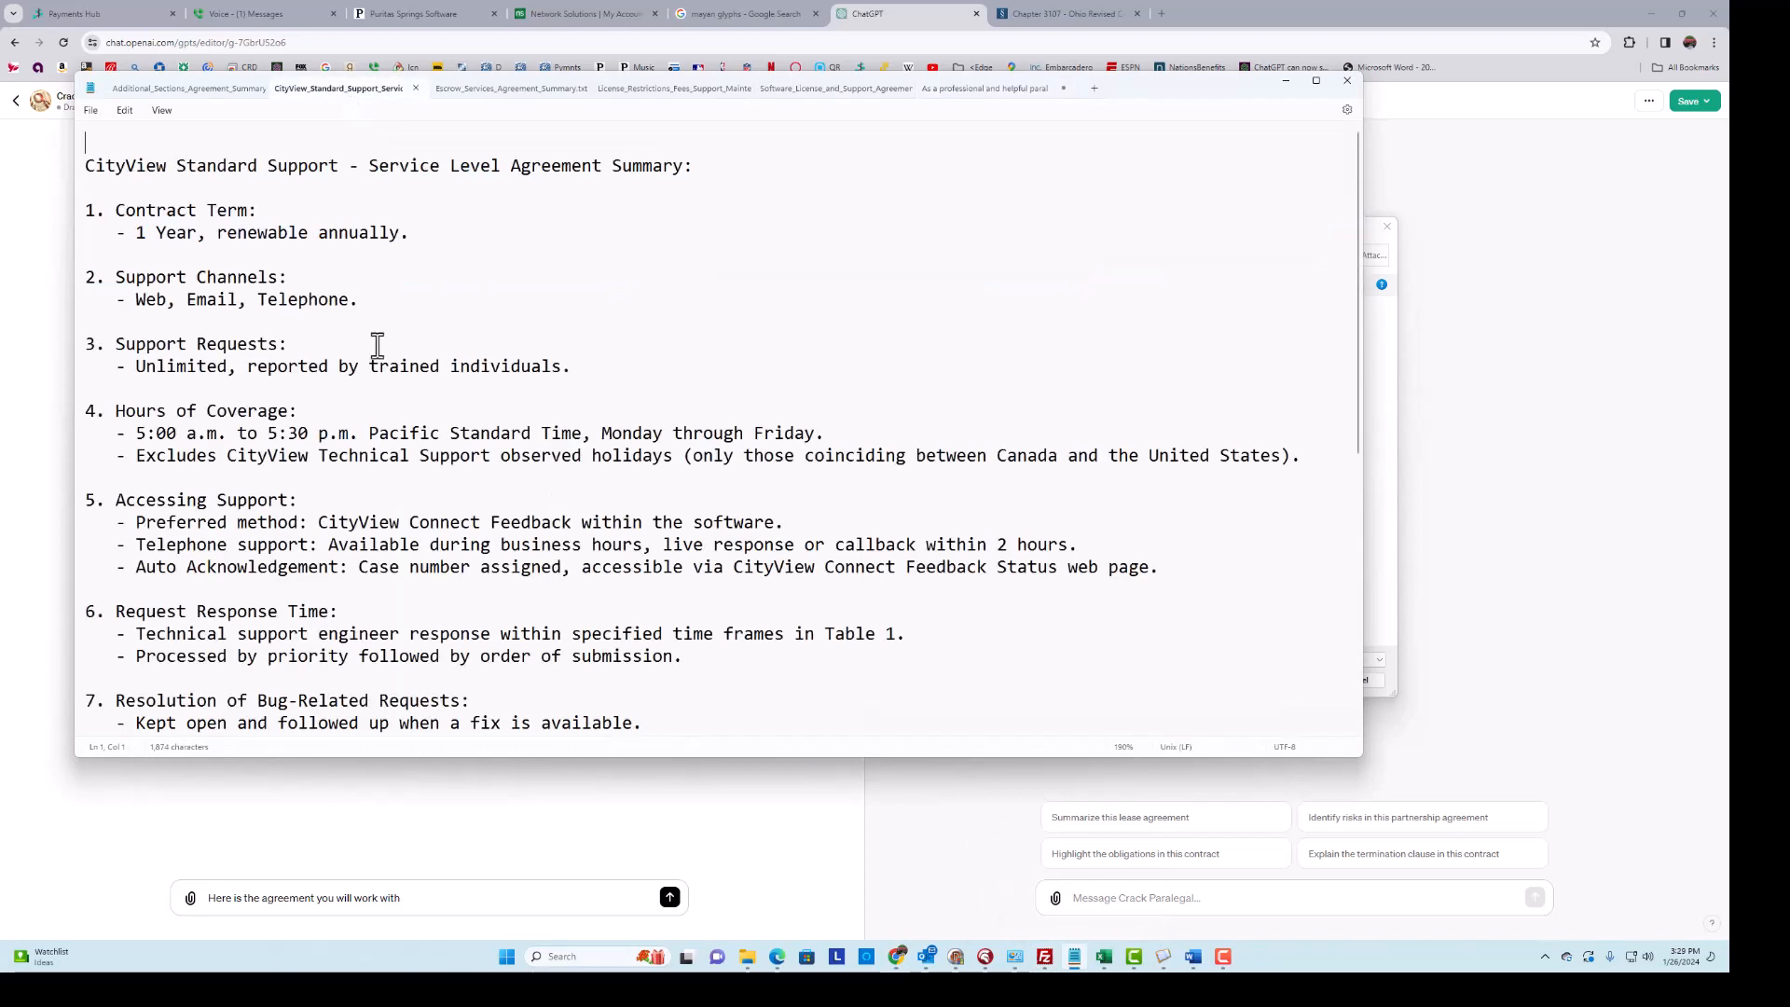
pyautogui.scroll(-6, 396, 440)
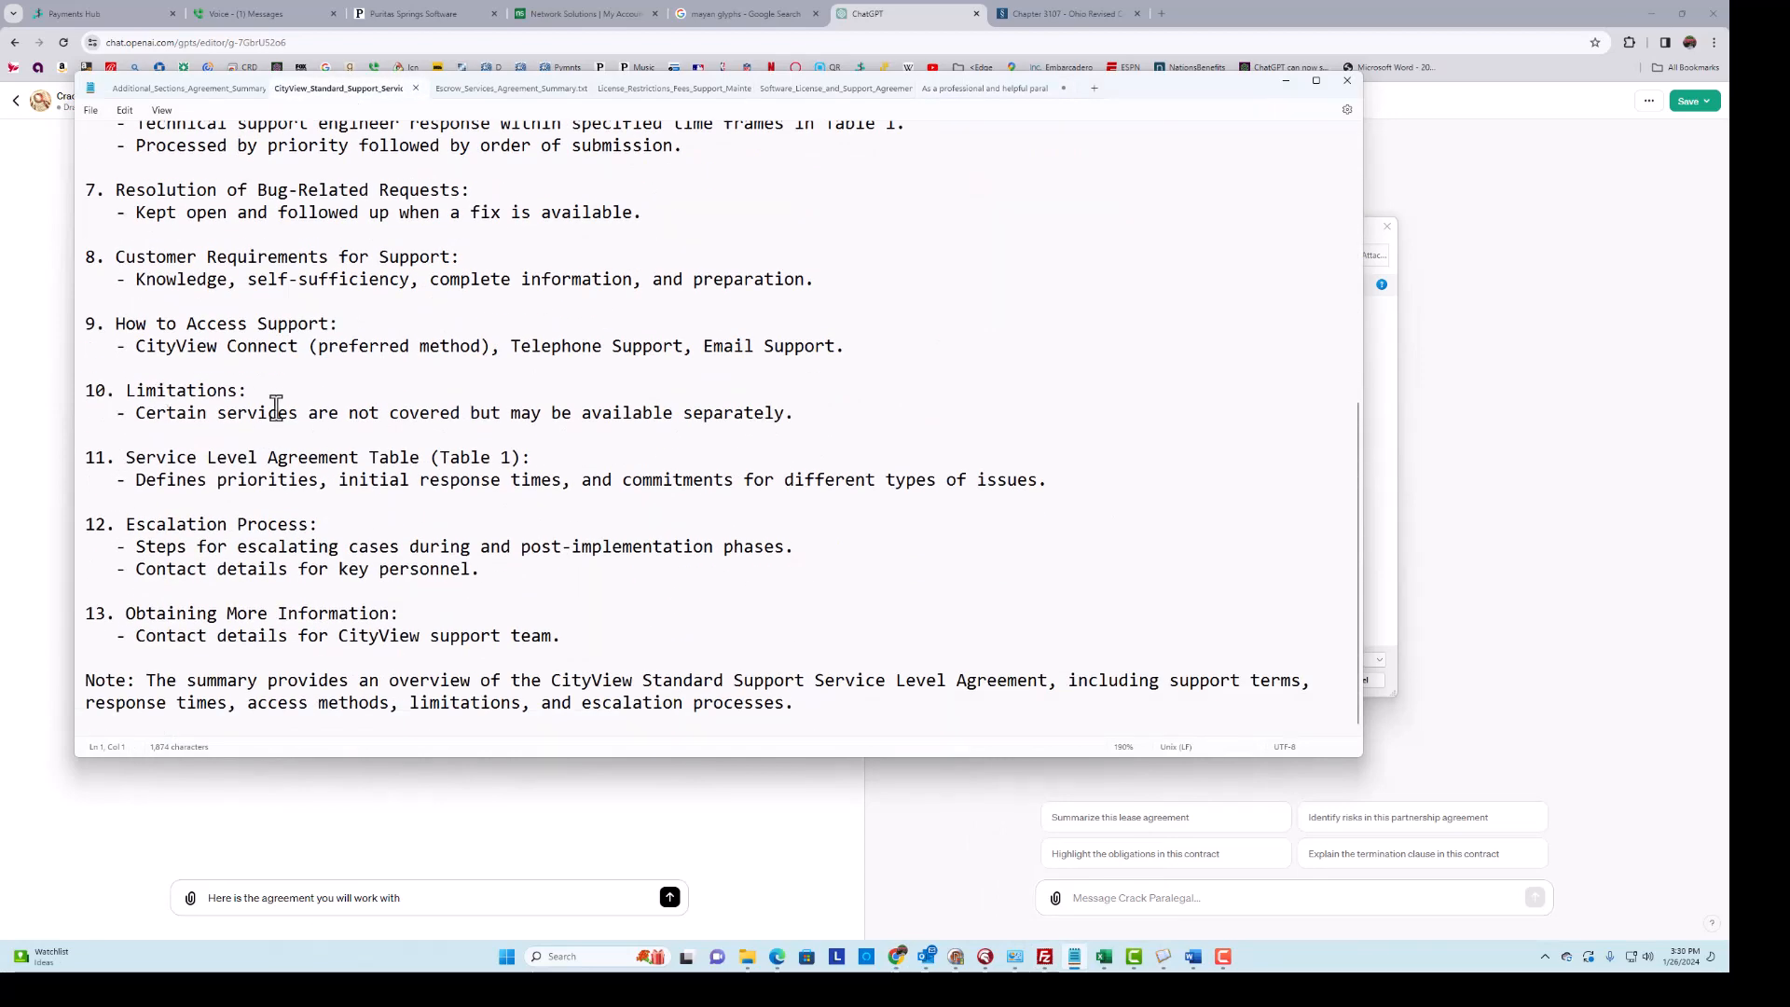
pyautogui.scroll(2, 320, 480)
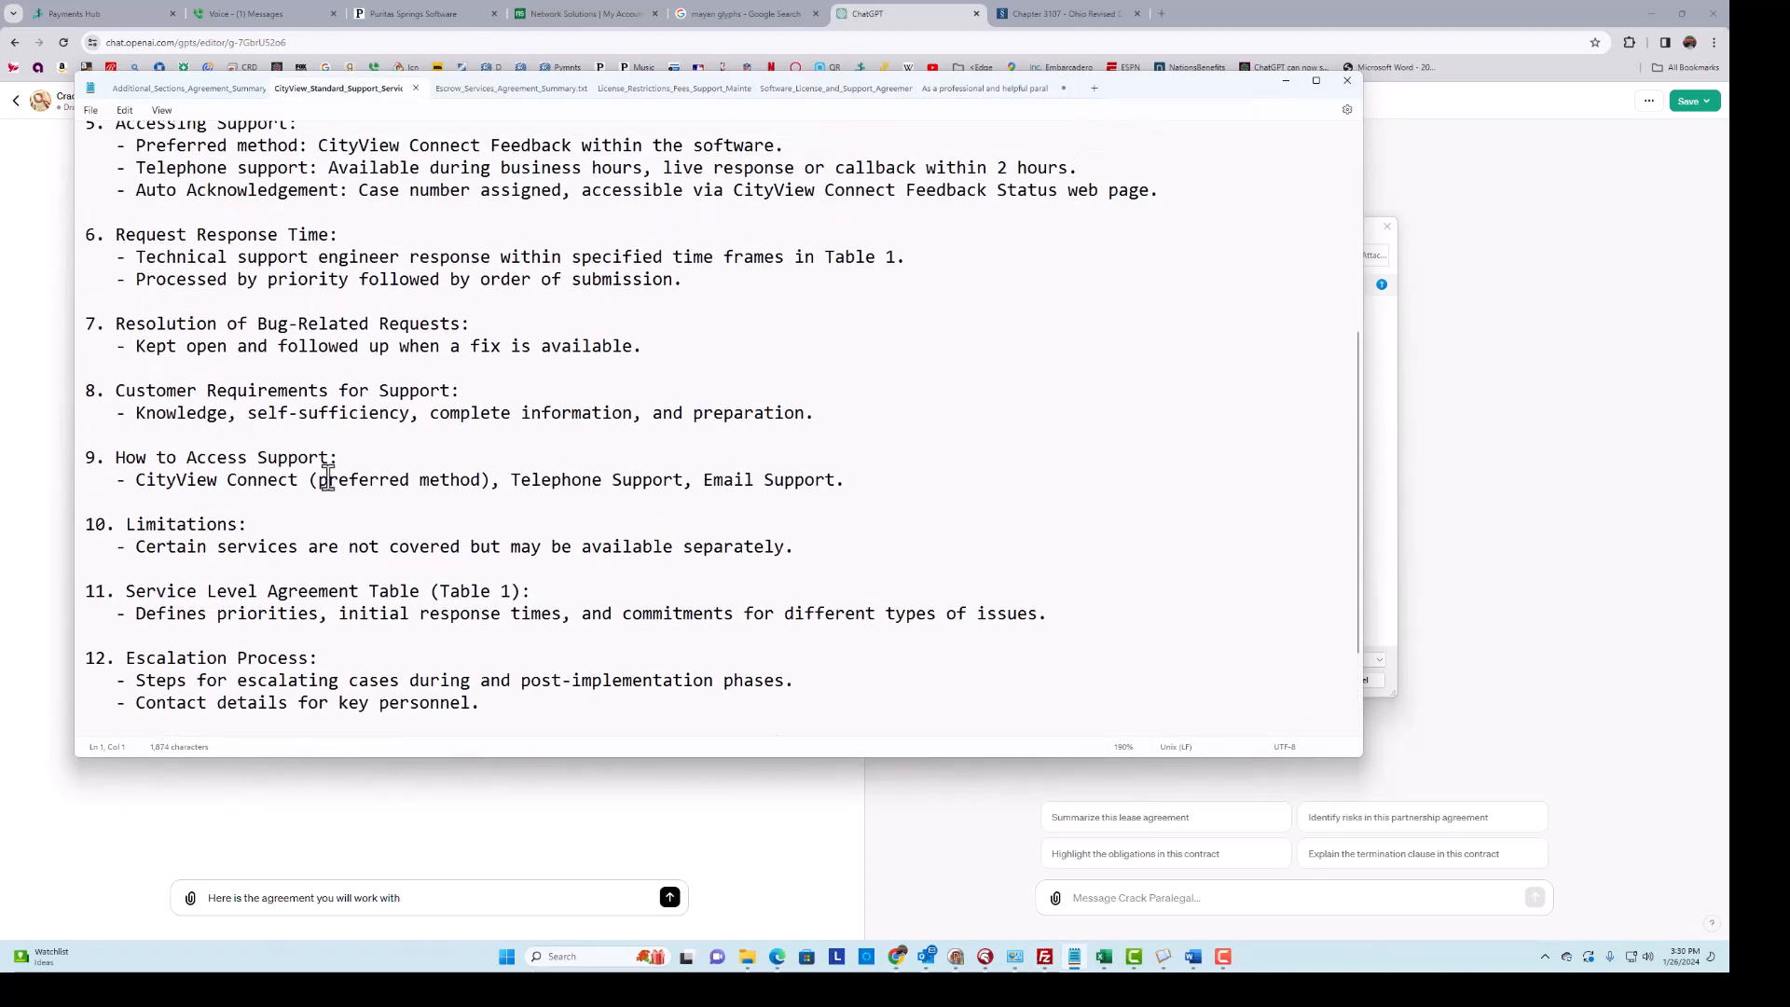
pyautogui.scroll(4, 328, 461)
pyautogui.scroll(2, 327, 459)
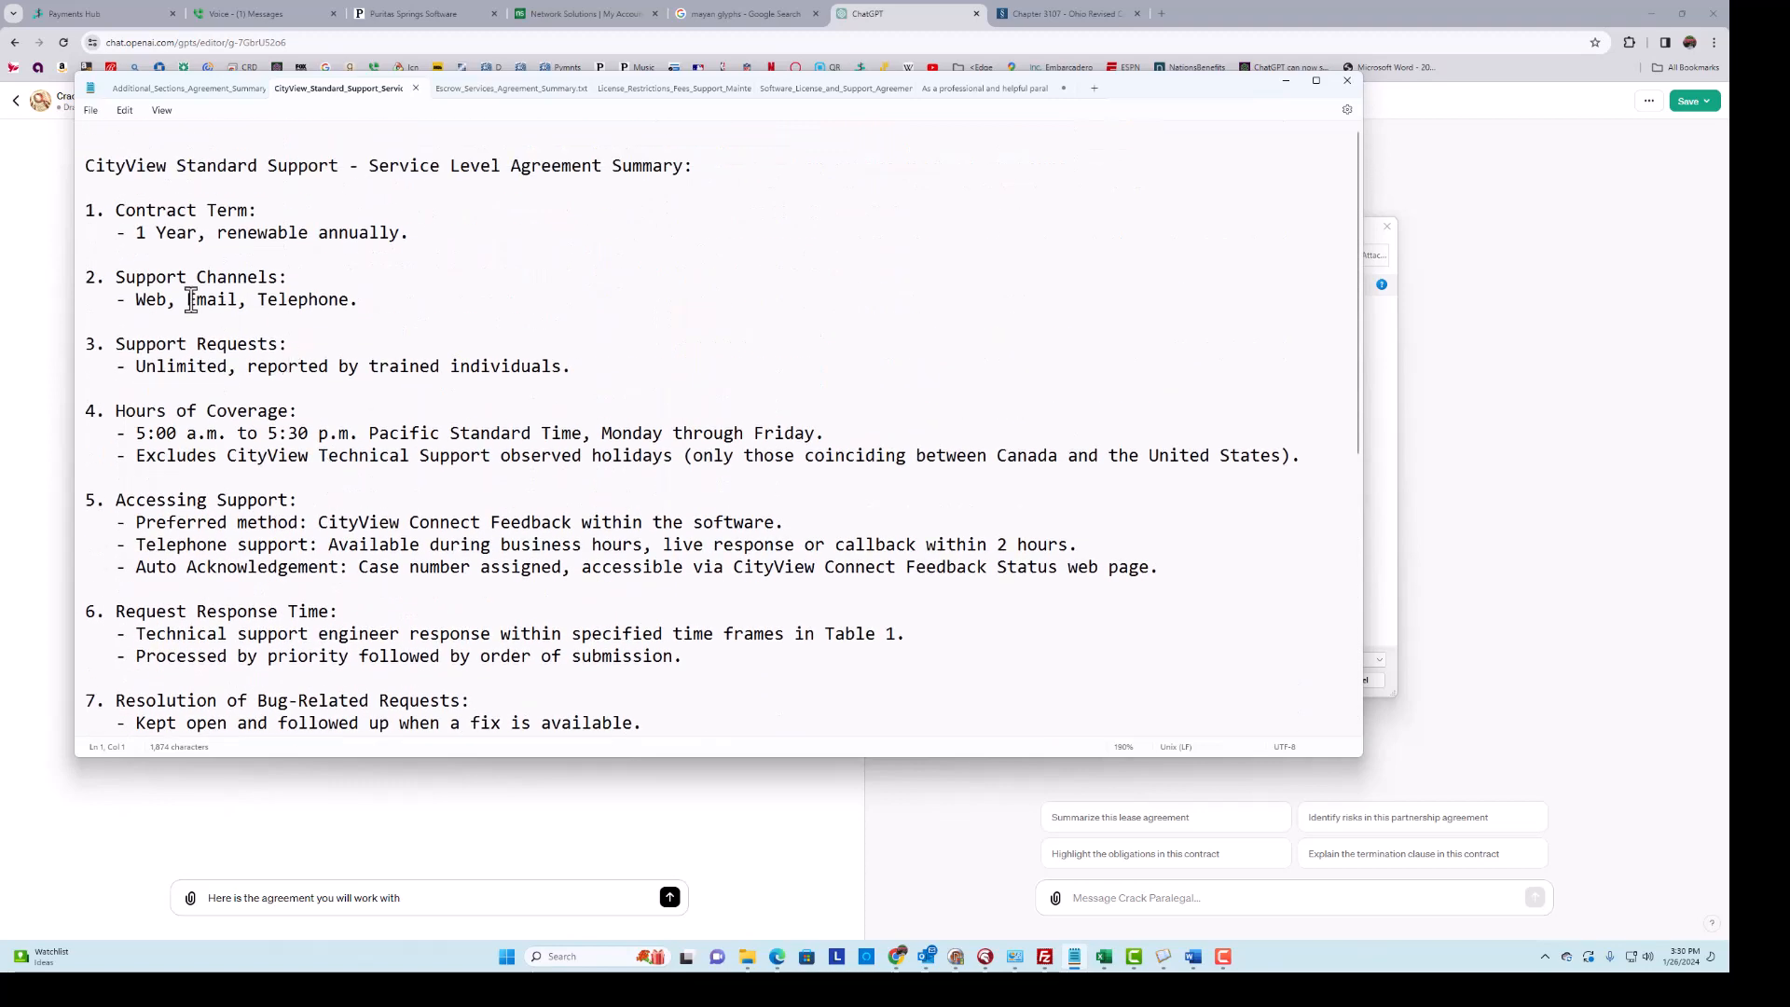
pyautogui.moveTo(398, 297); pyautogui.dragTo(75, 278)
pyautogui.click(596, 364)
pyautogui.scroll(-1, 799, 399)
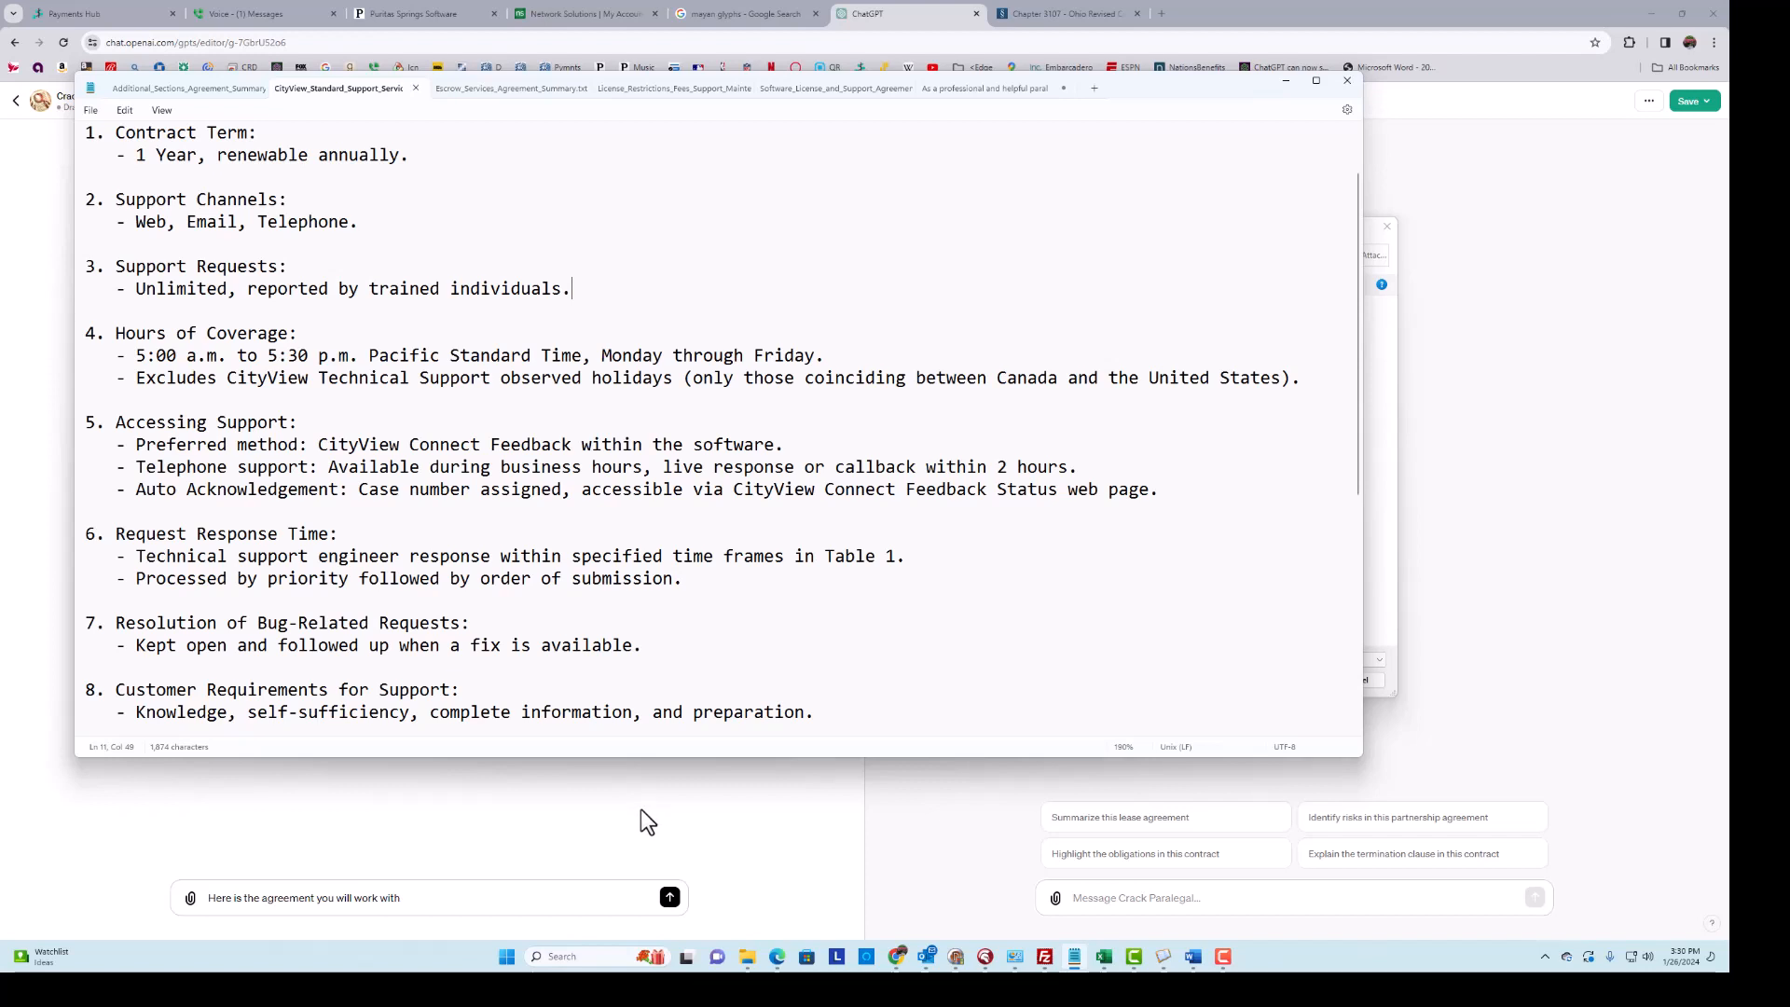
# - Return to the Chrome file picker, attach the five agreement summary text files without the original PDF, and send the message to GPT Builder
pyautogui.click(641, 809)
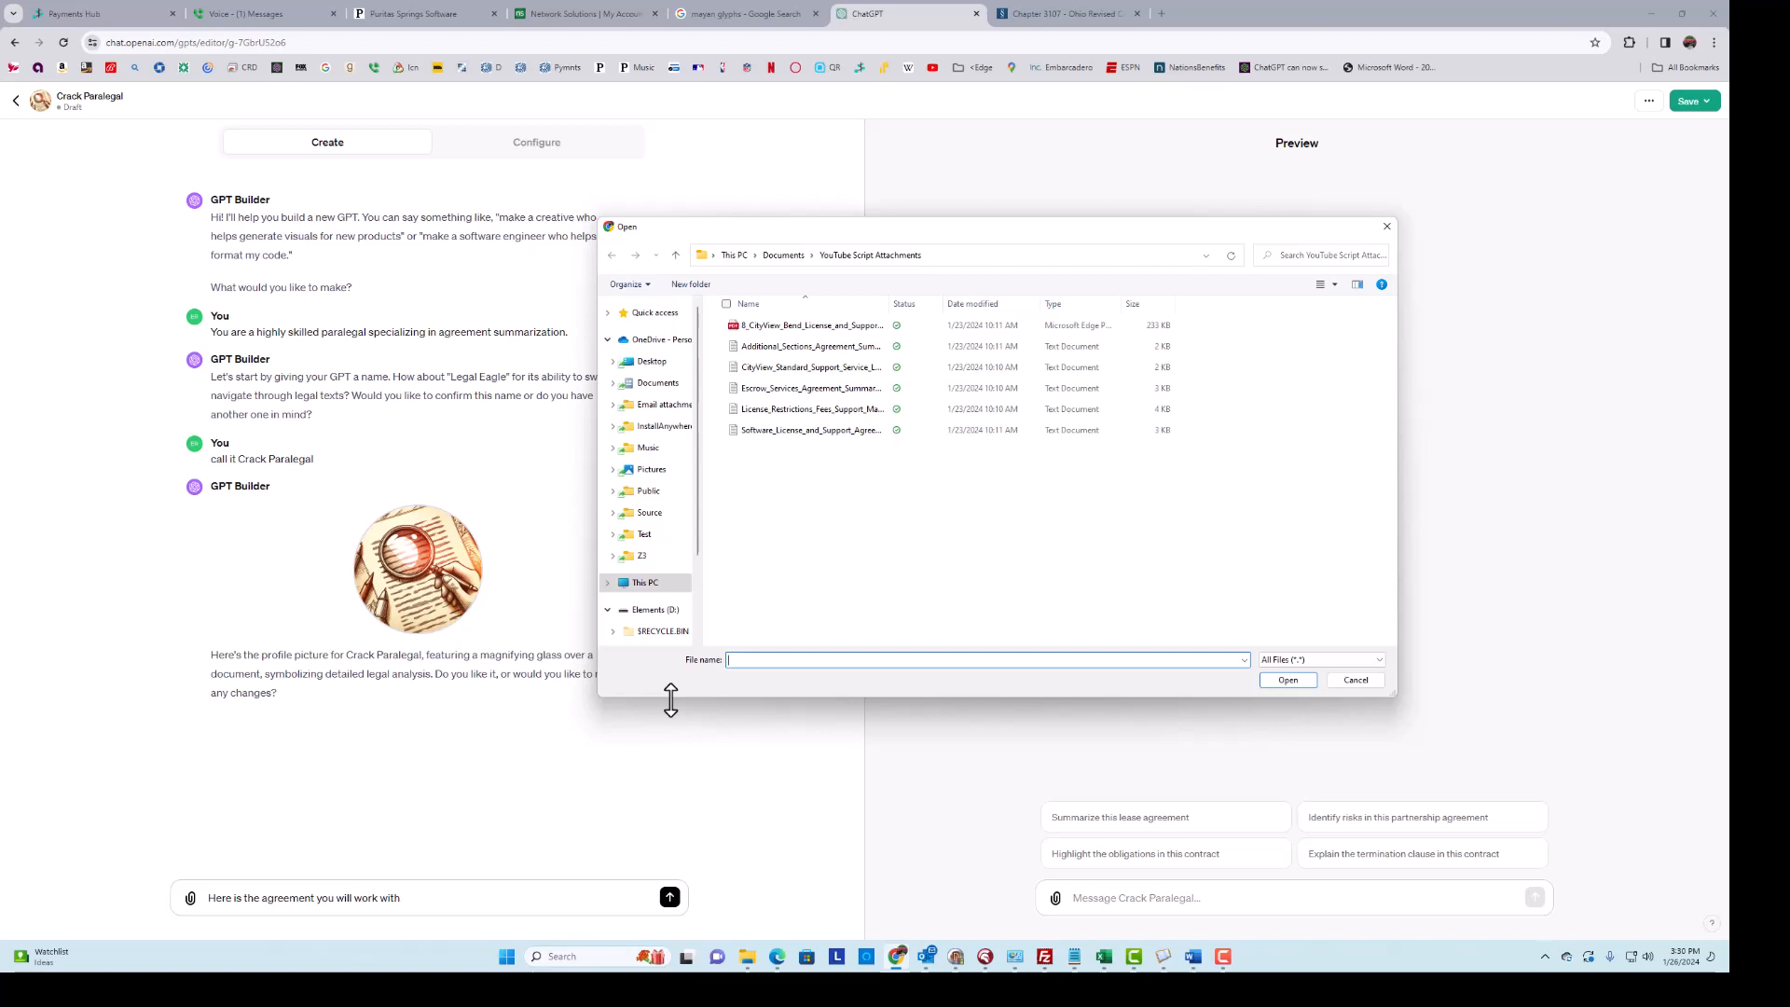
pyautogui.click(850, 425)
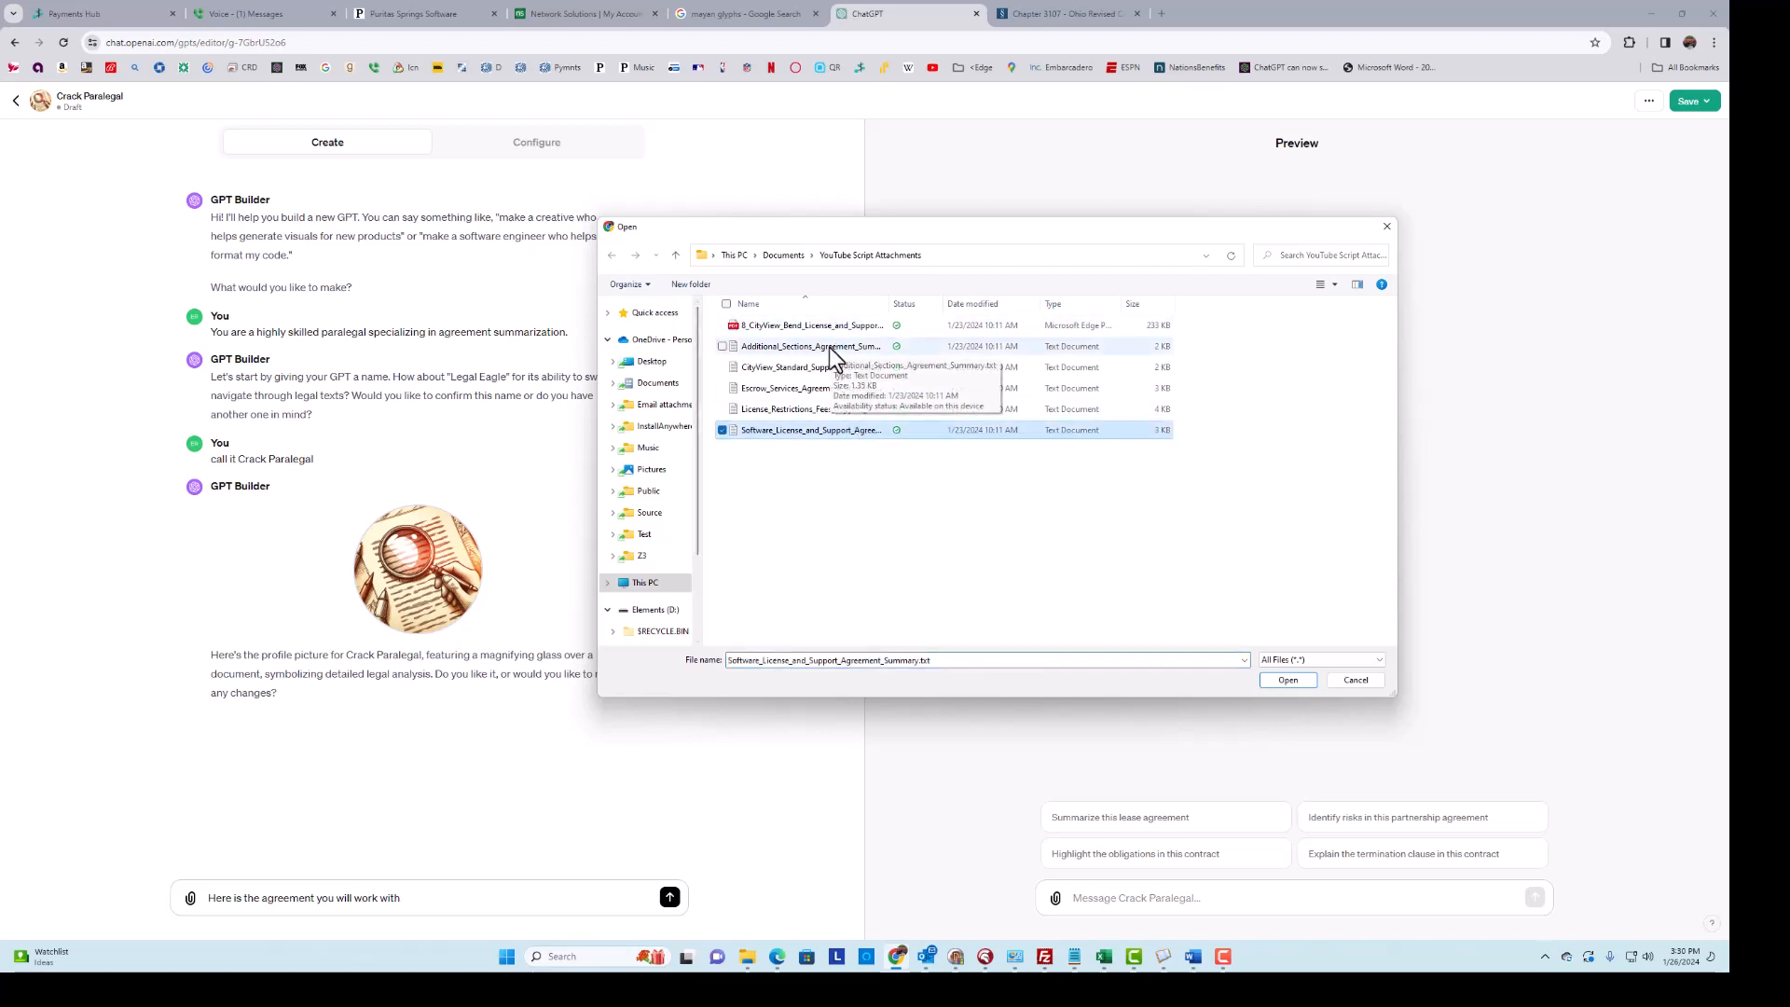
pyautogui.keyDown('shift'); pyautogui.click(829, 347); pyautogui.keyUp('shift')
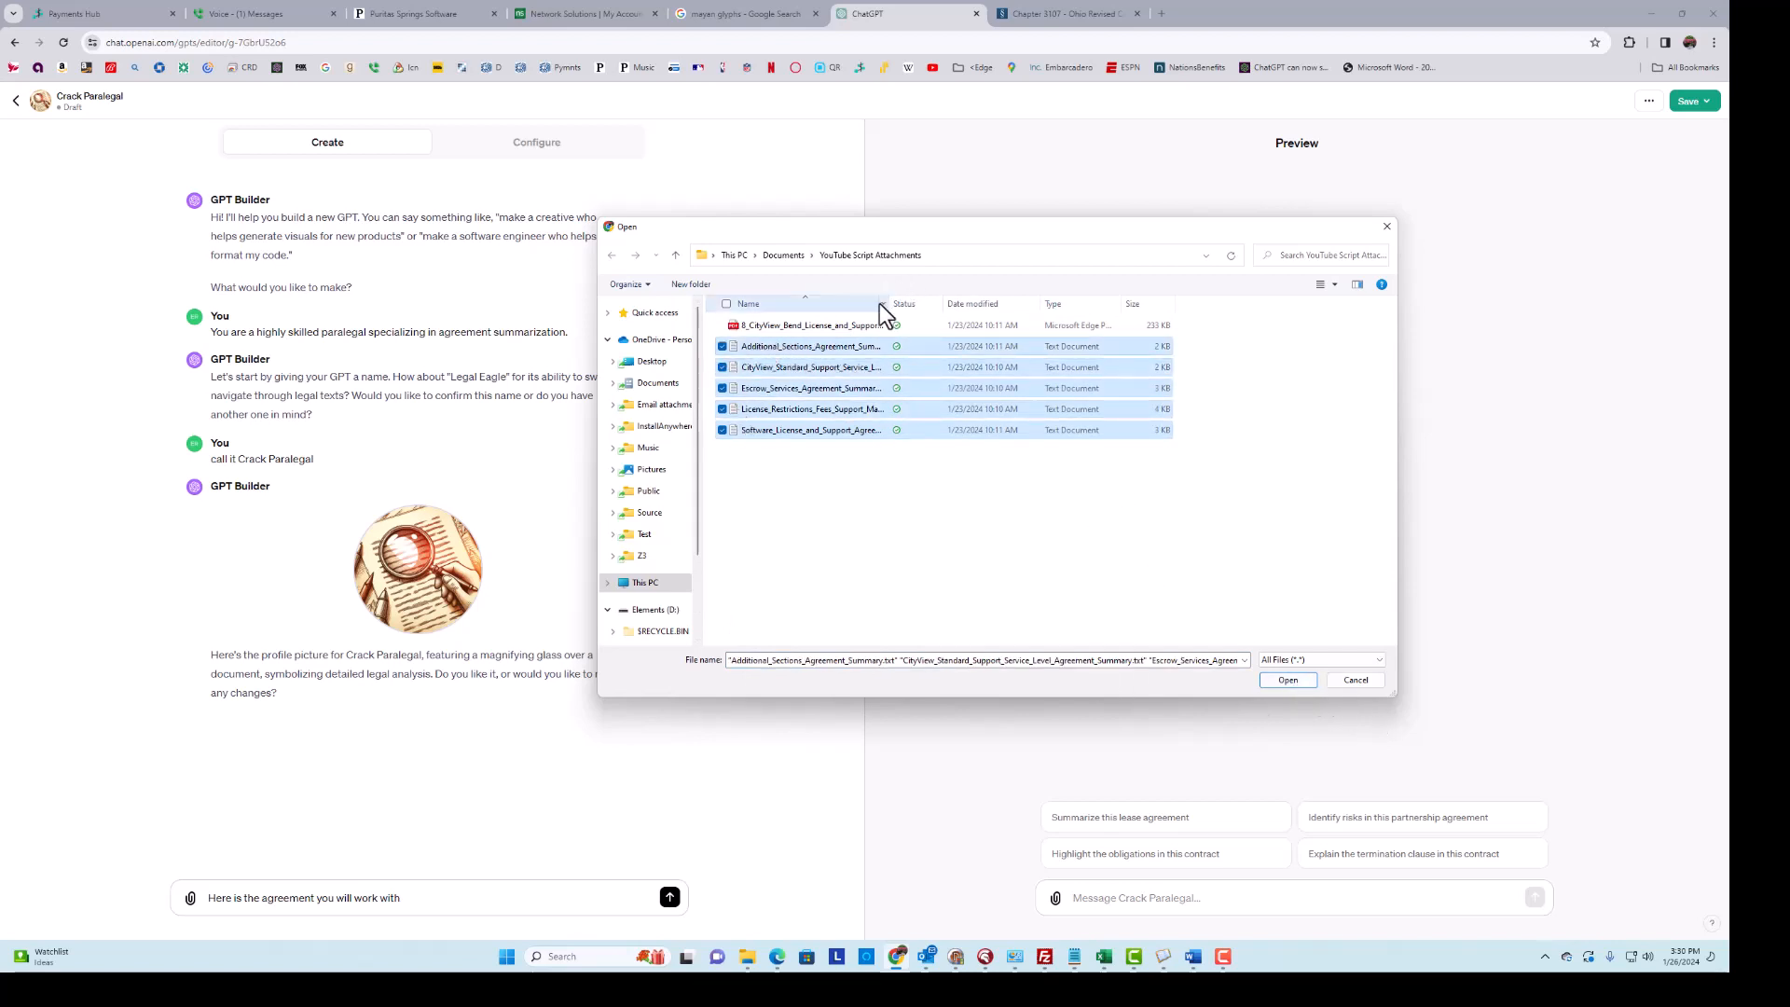
pyautogui.click(1305, 680)
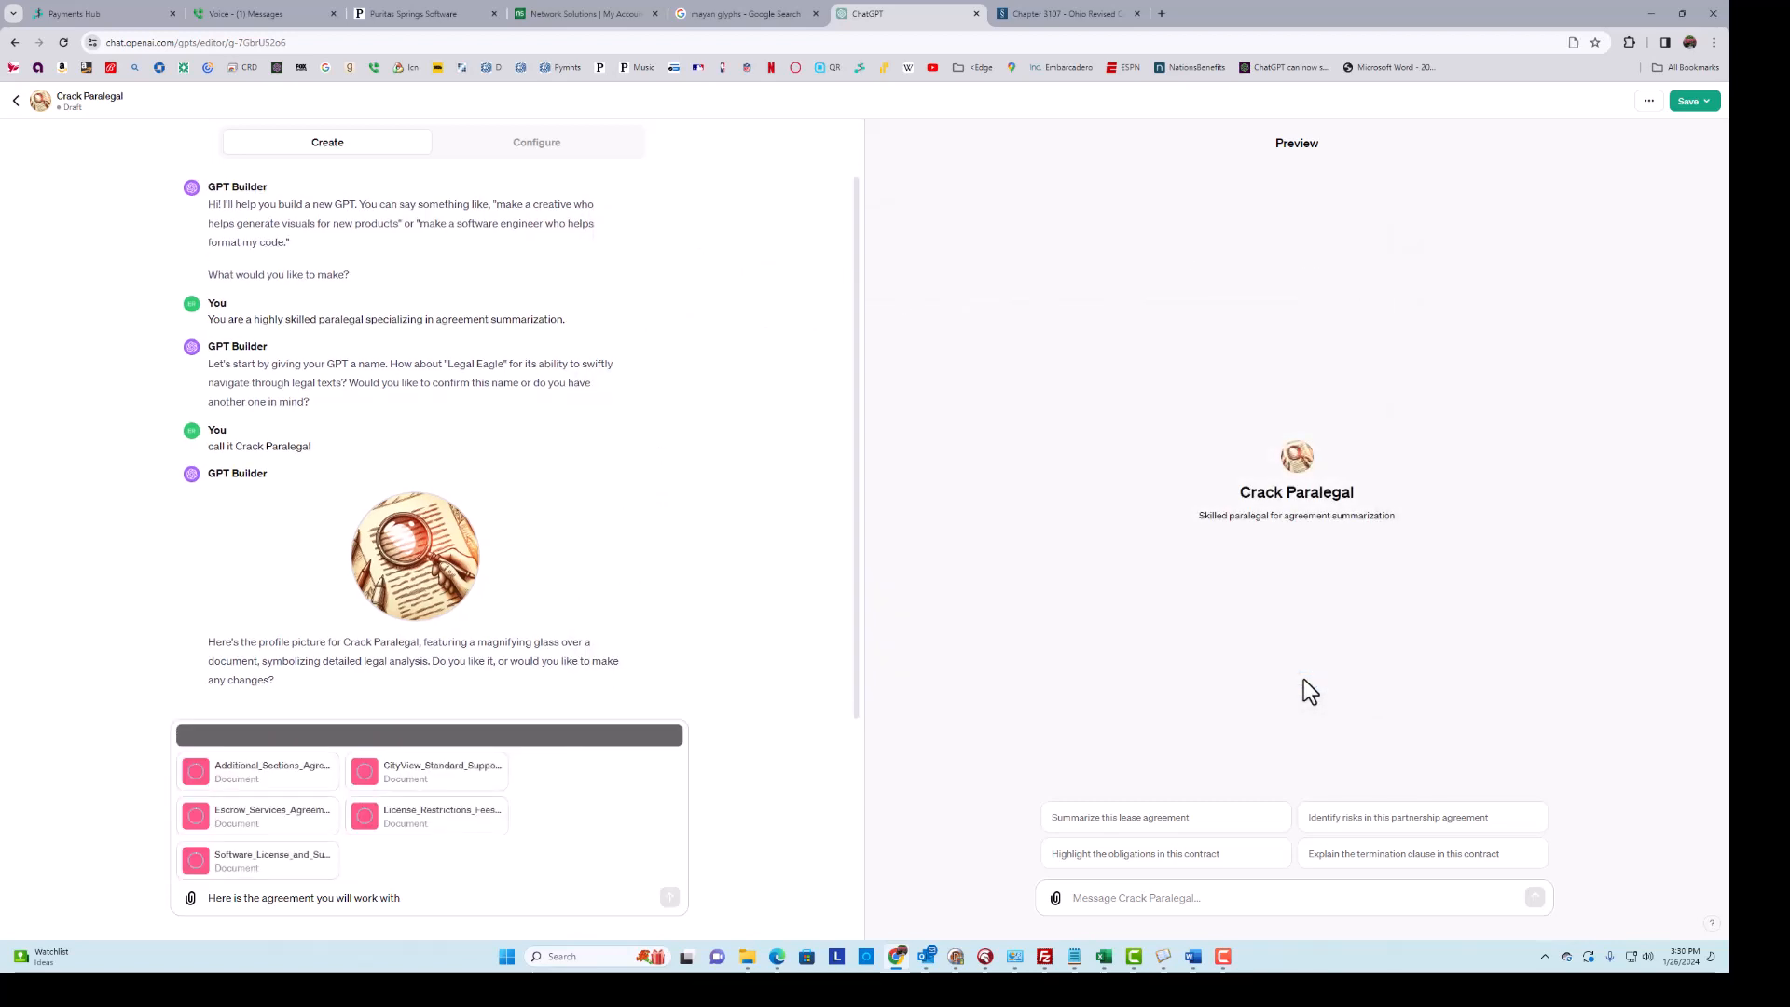
pyautogui.moveTo(783, 962)
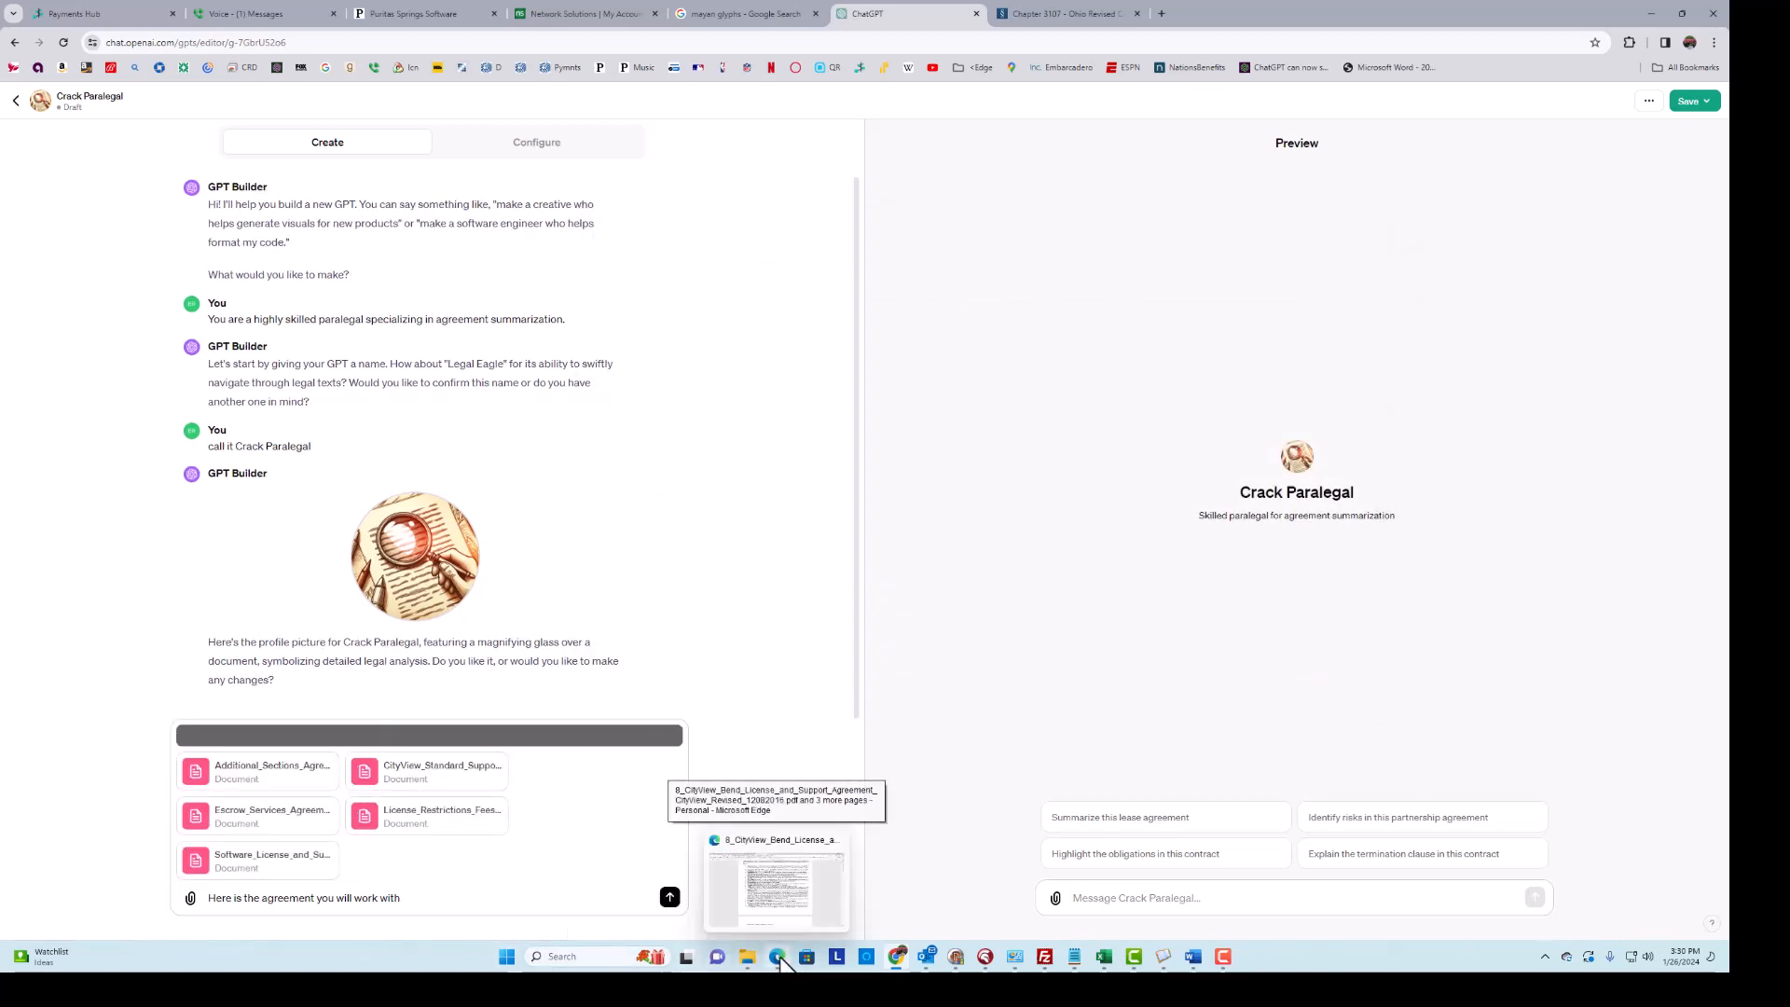
pyautogui.click(669, 898)
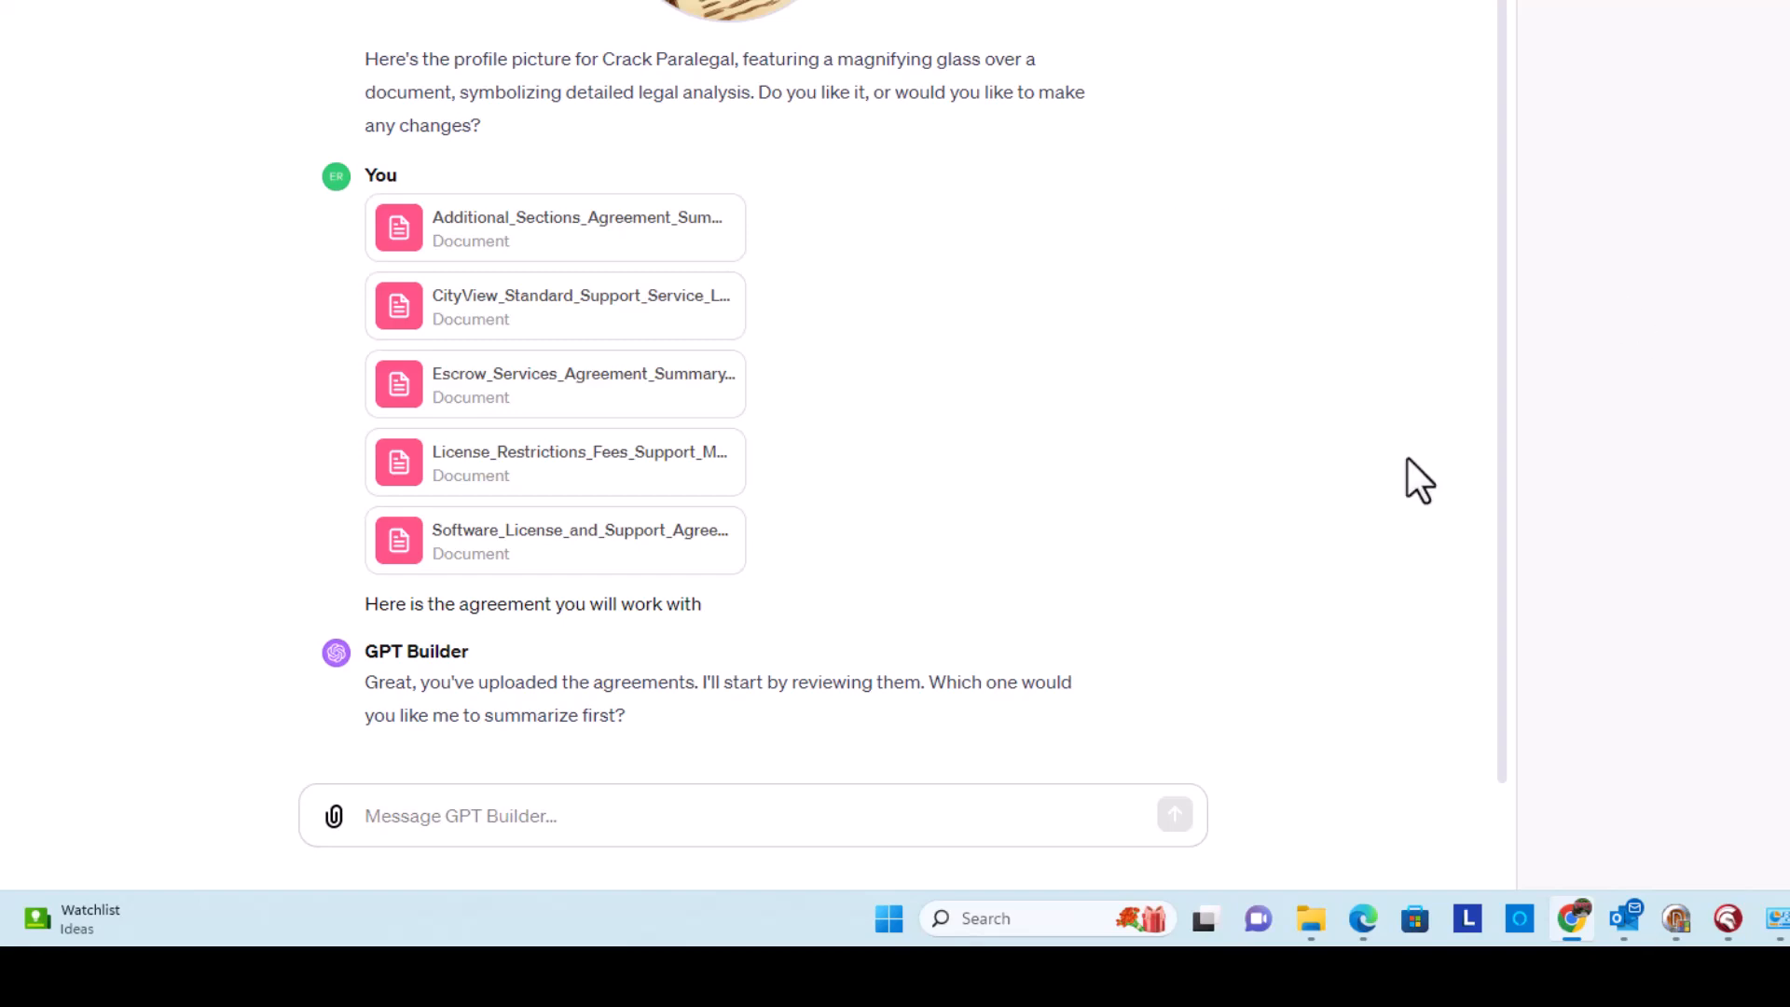
# - Reply to GPT Builder with "I actually want to ask you some questions about it"
pyautogui.click(604, 801)
pyautogui.write('I')
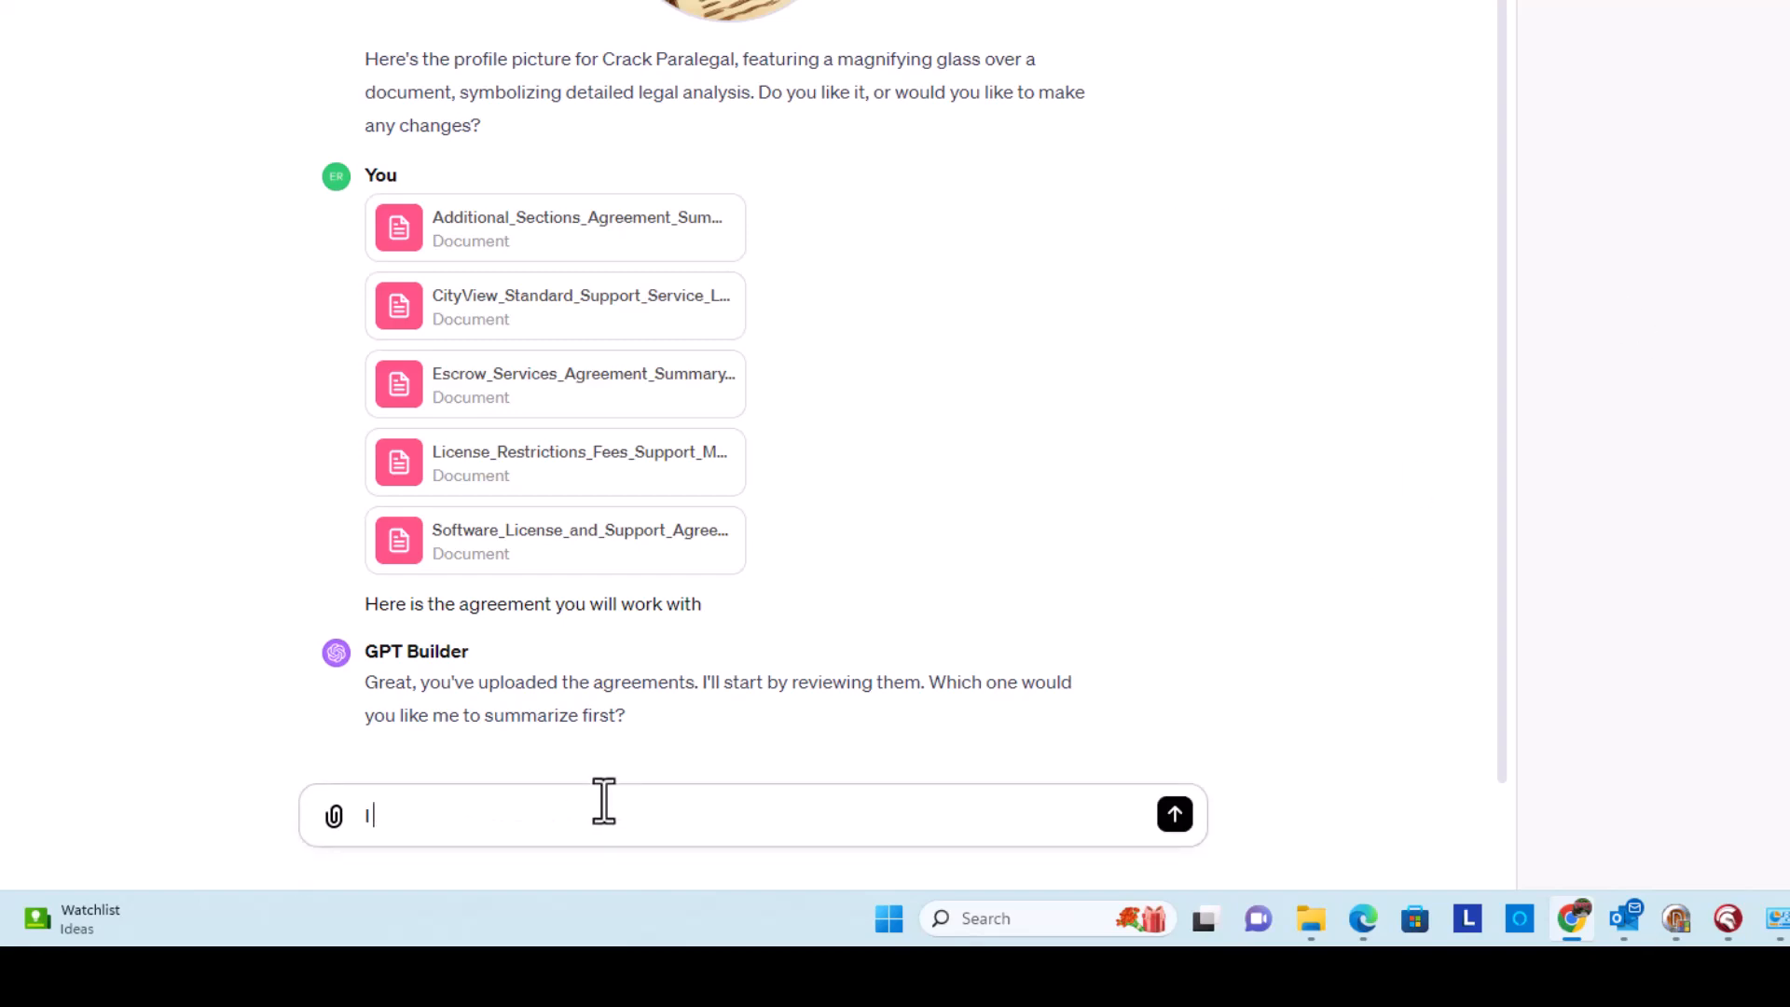
pyautogui.write(' actually want to ask you some ques')
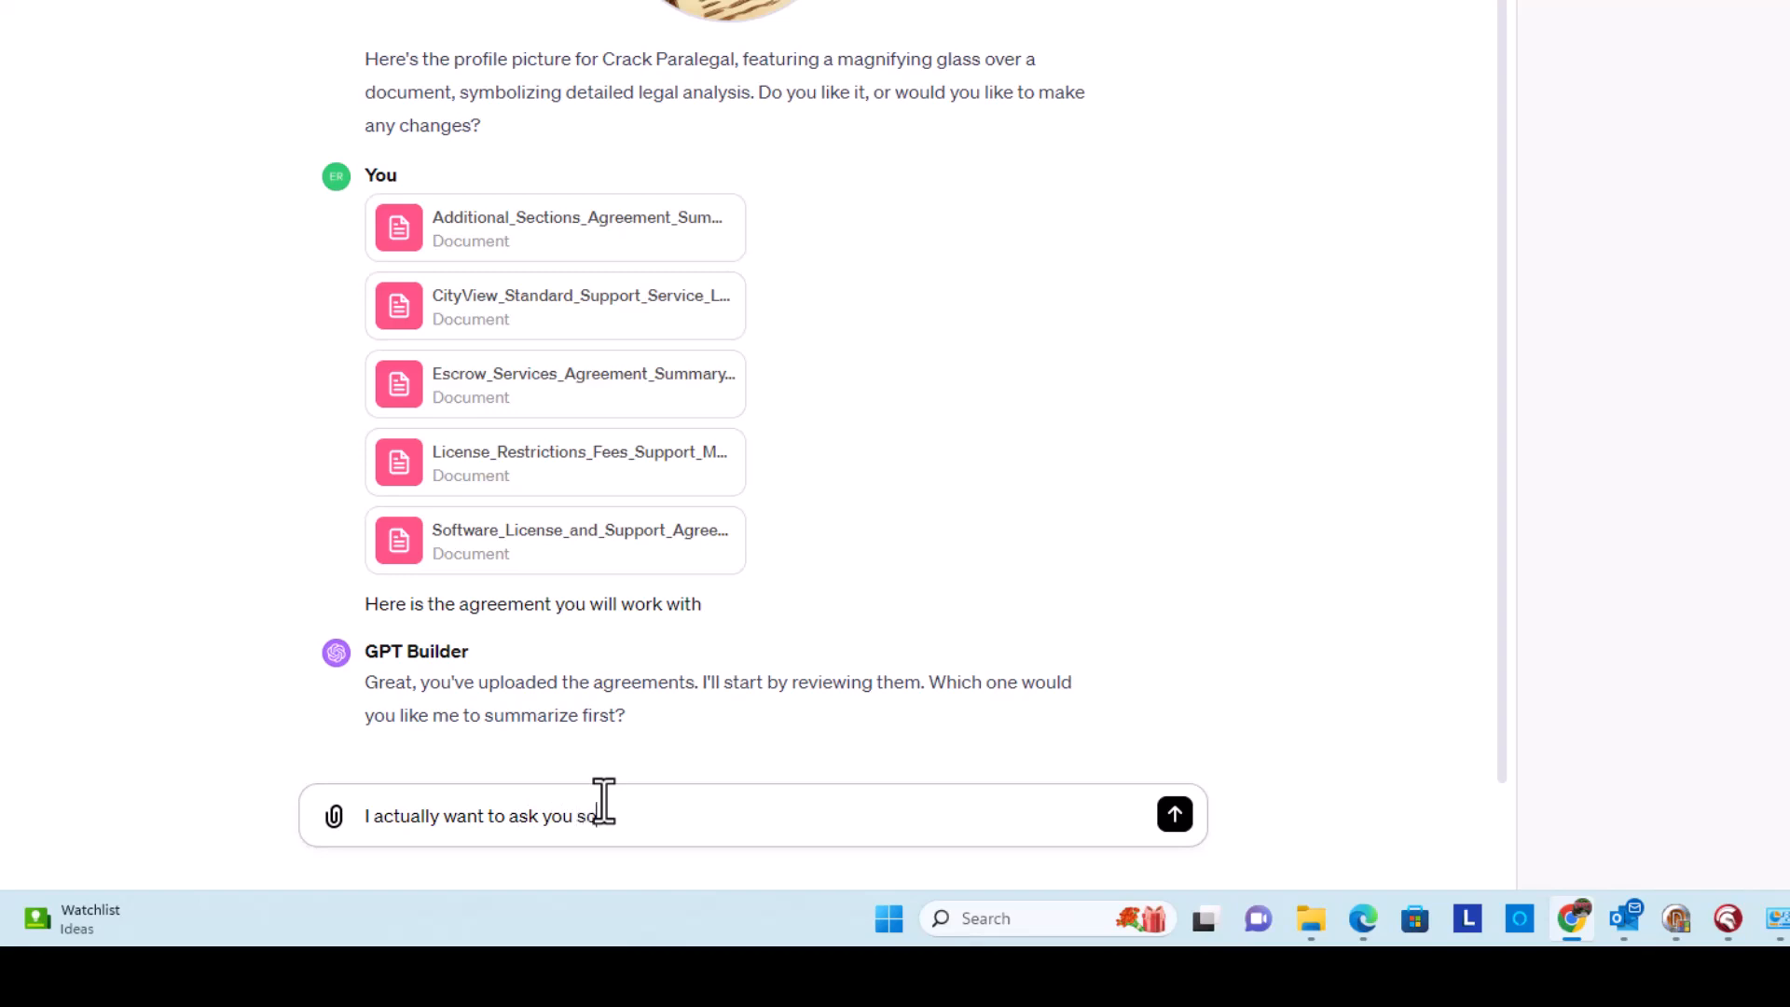
pyautogui.write('tions')
pyautogui.write('about it')
pyautogui.press('Return')
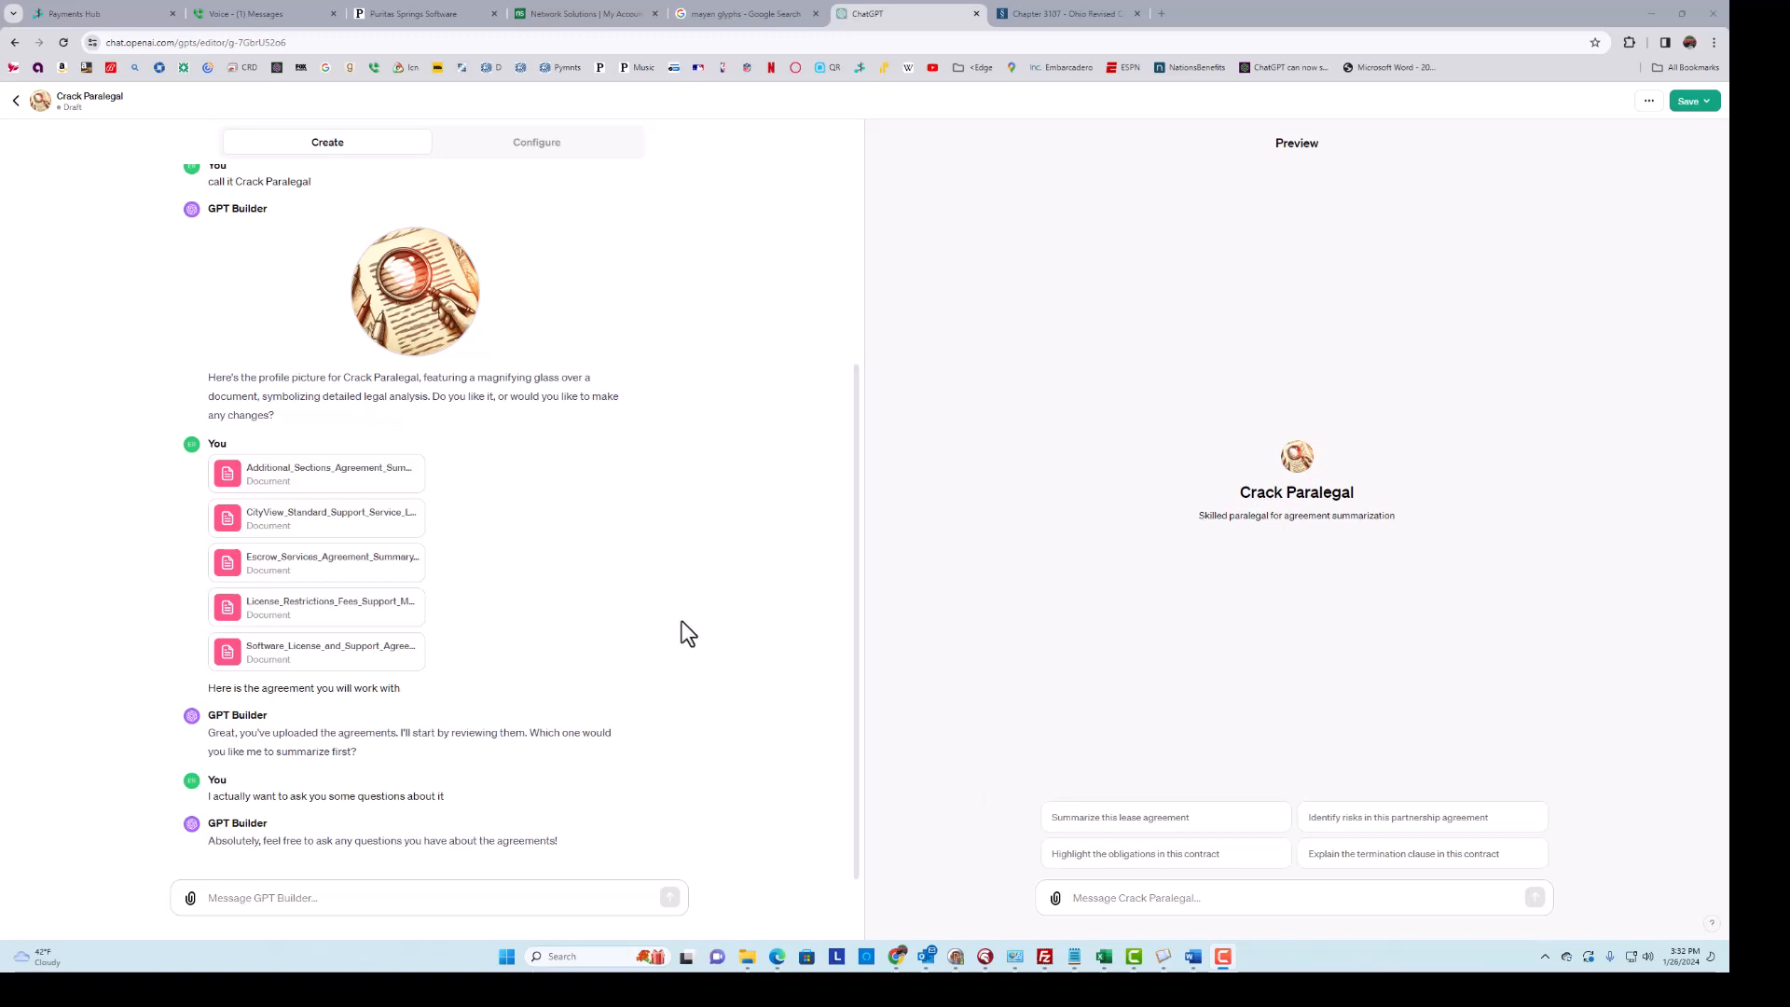
# - Save the Crack Paralegal GPT with publishing limited to "Only me"
pyautogui.moveTo(1102, 964)
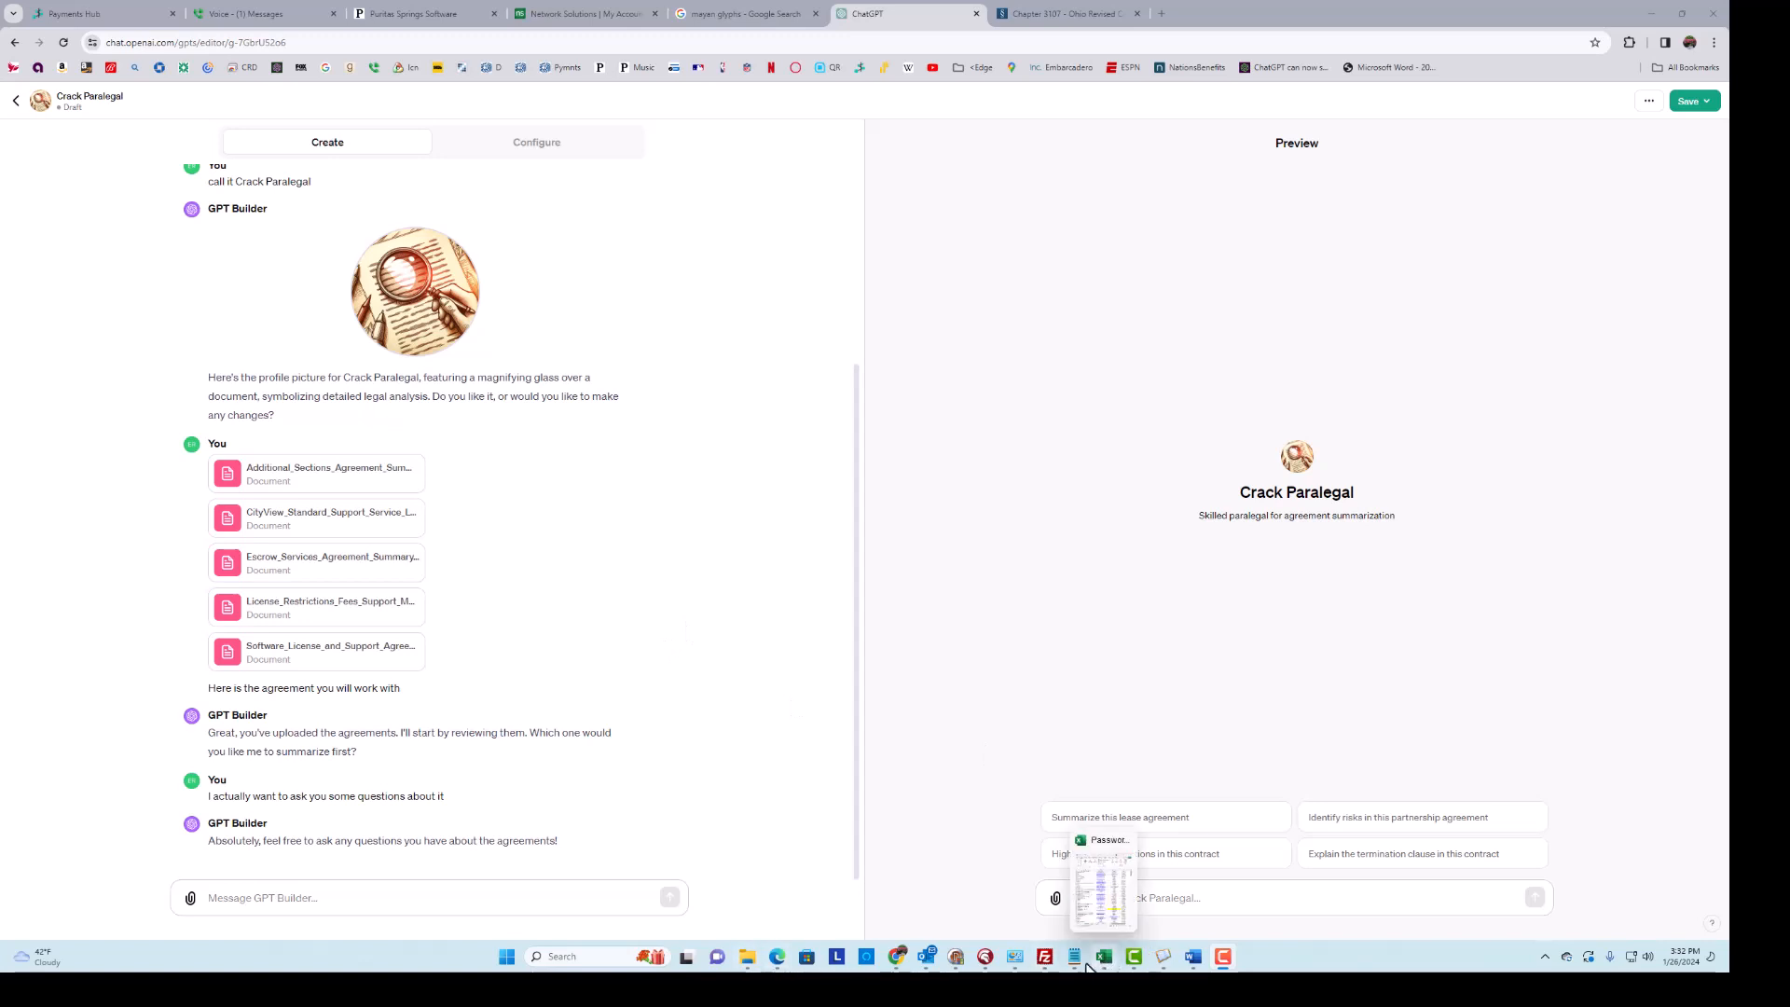
pyautogui.click(1188, 895)
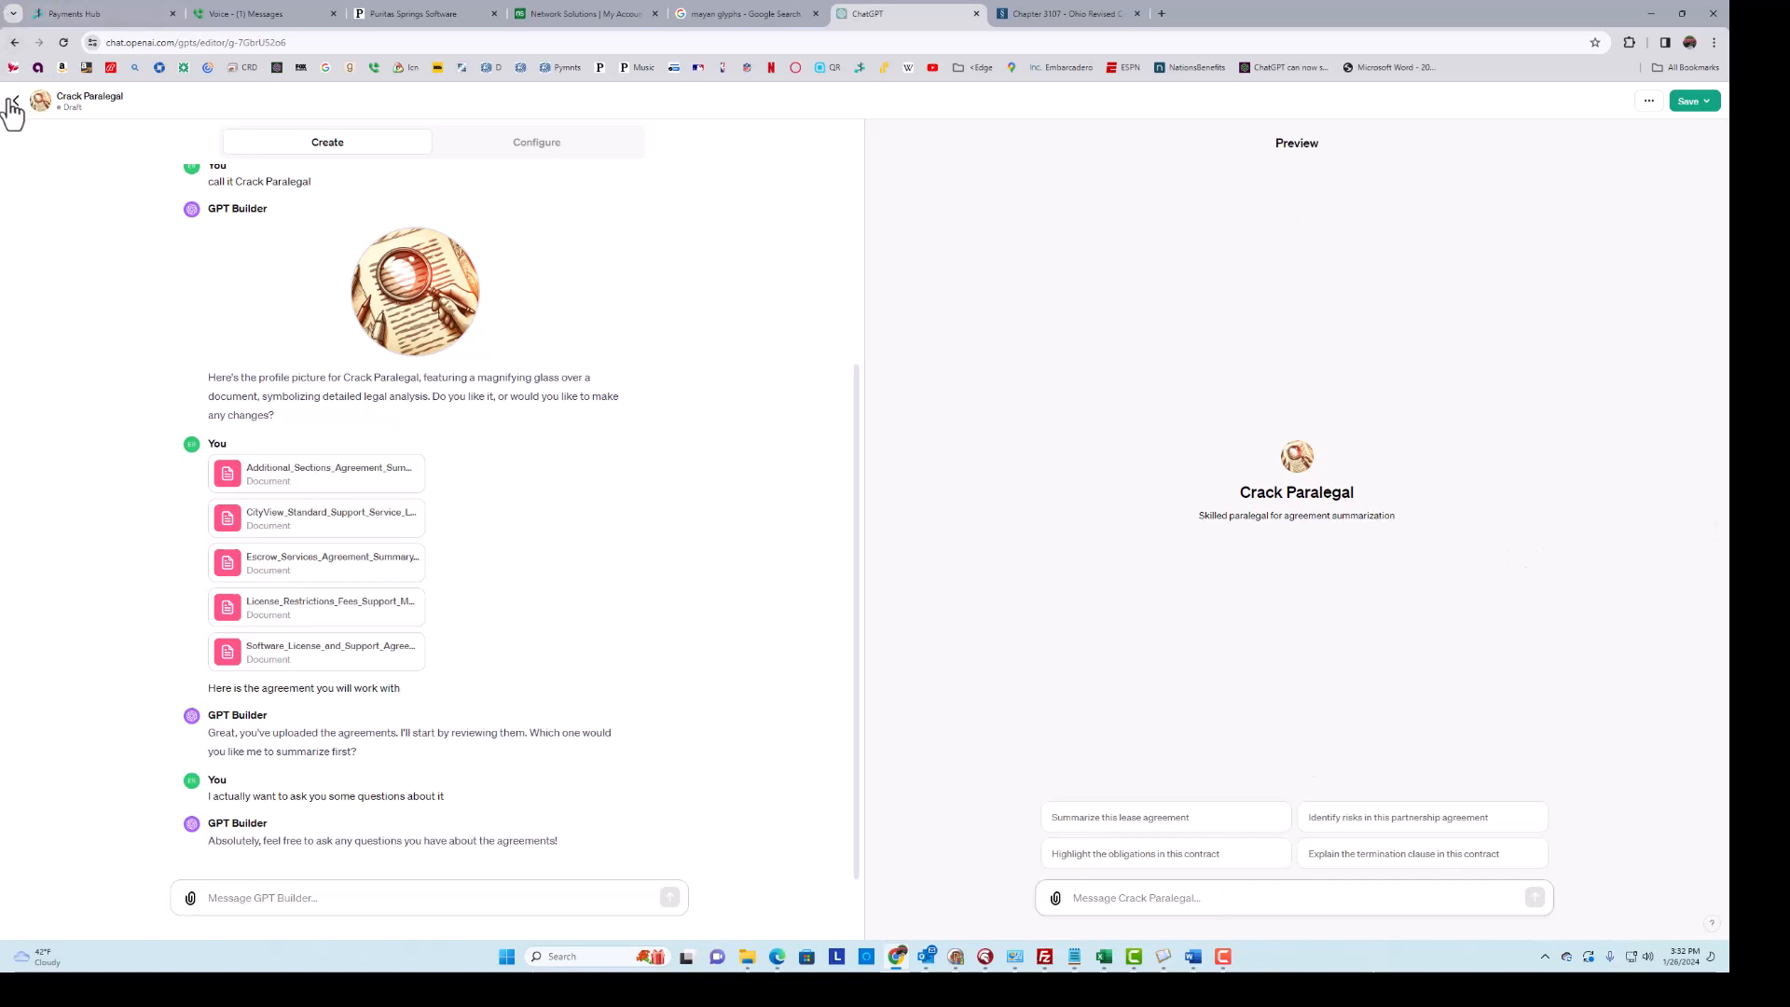
pyautogui.click(1689, 101)
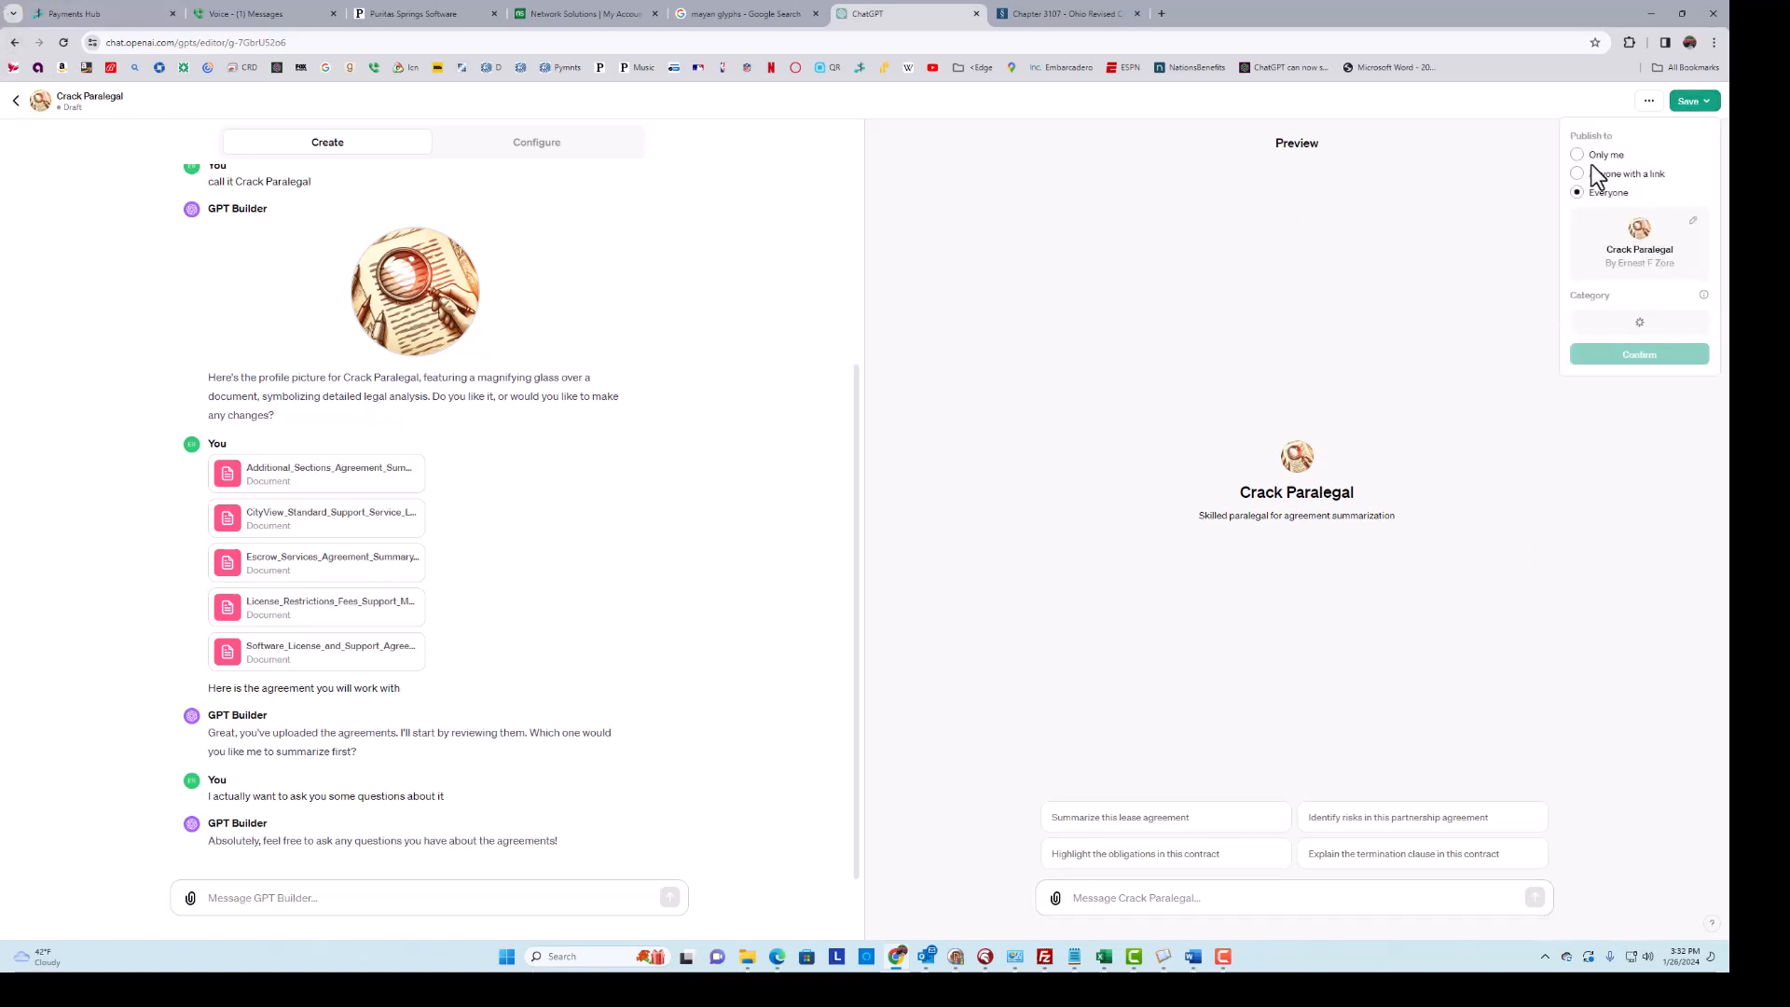
pyautogui.click(1579, 155)
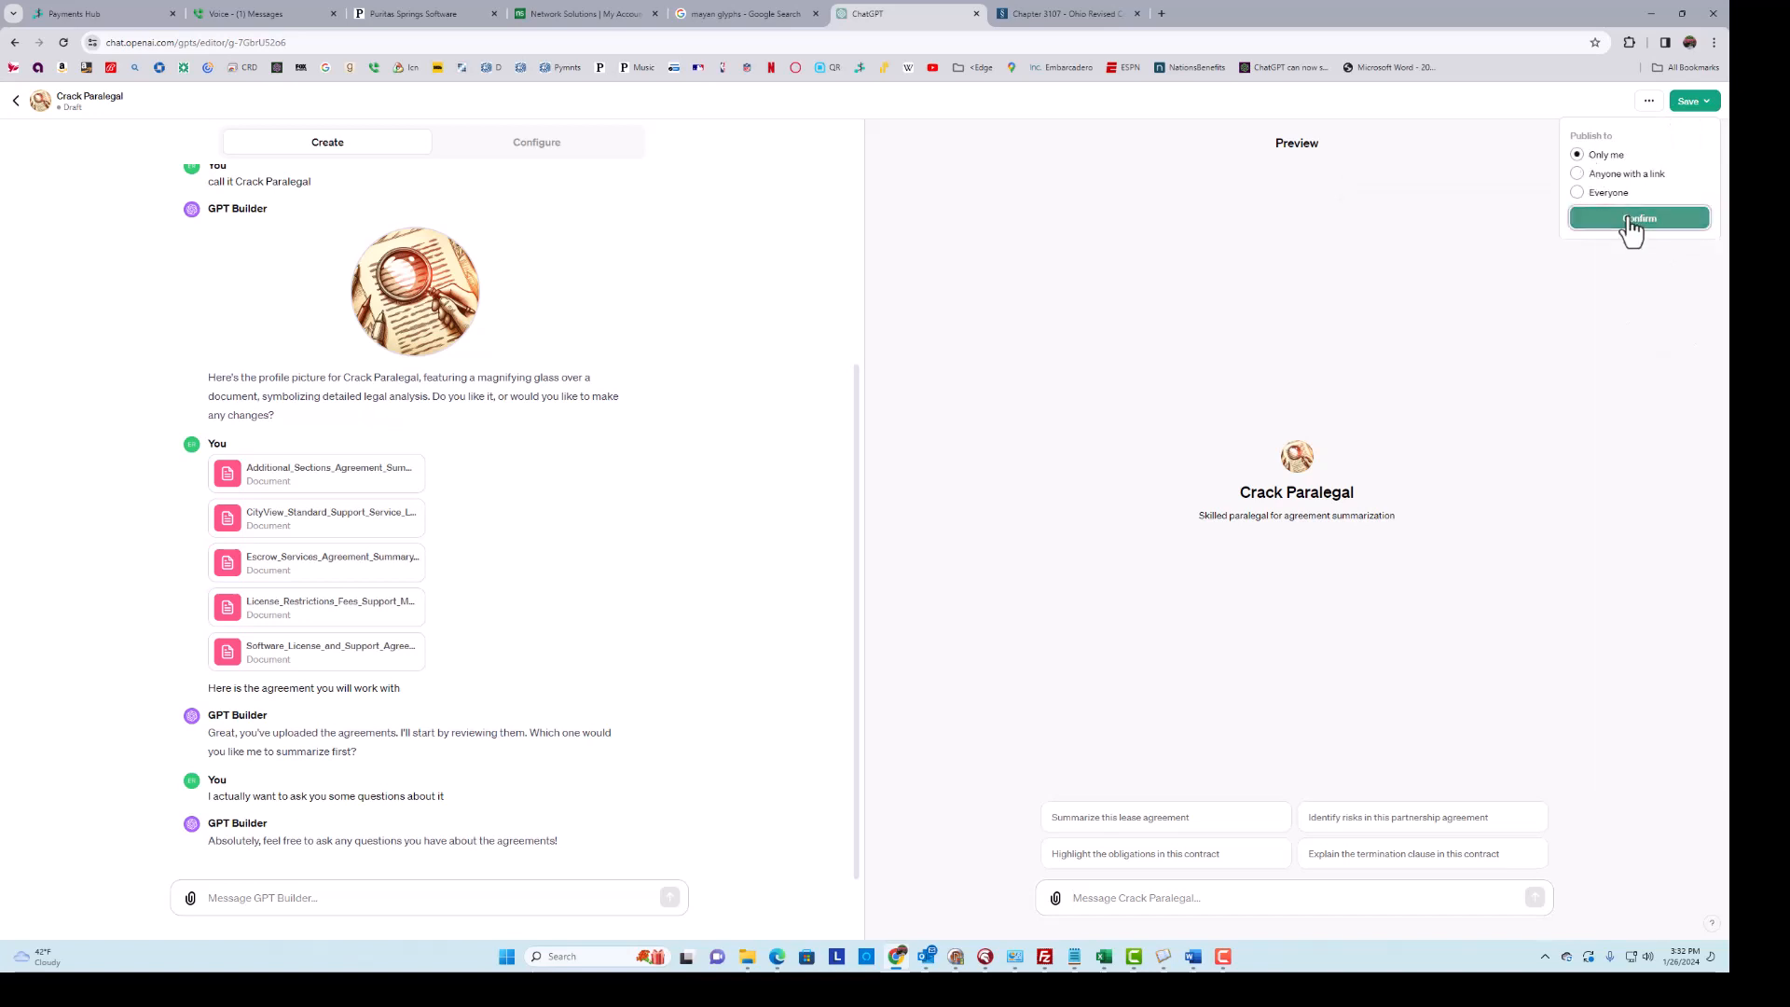
pyautogui.click(1628, 220)
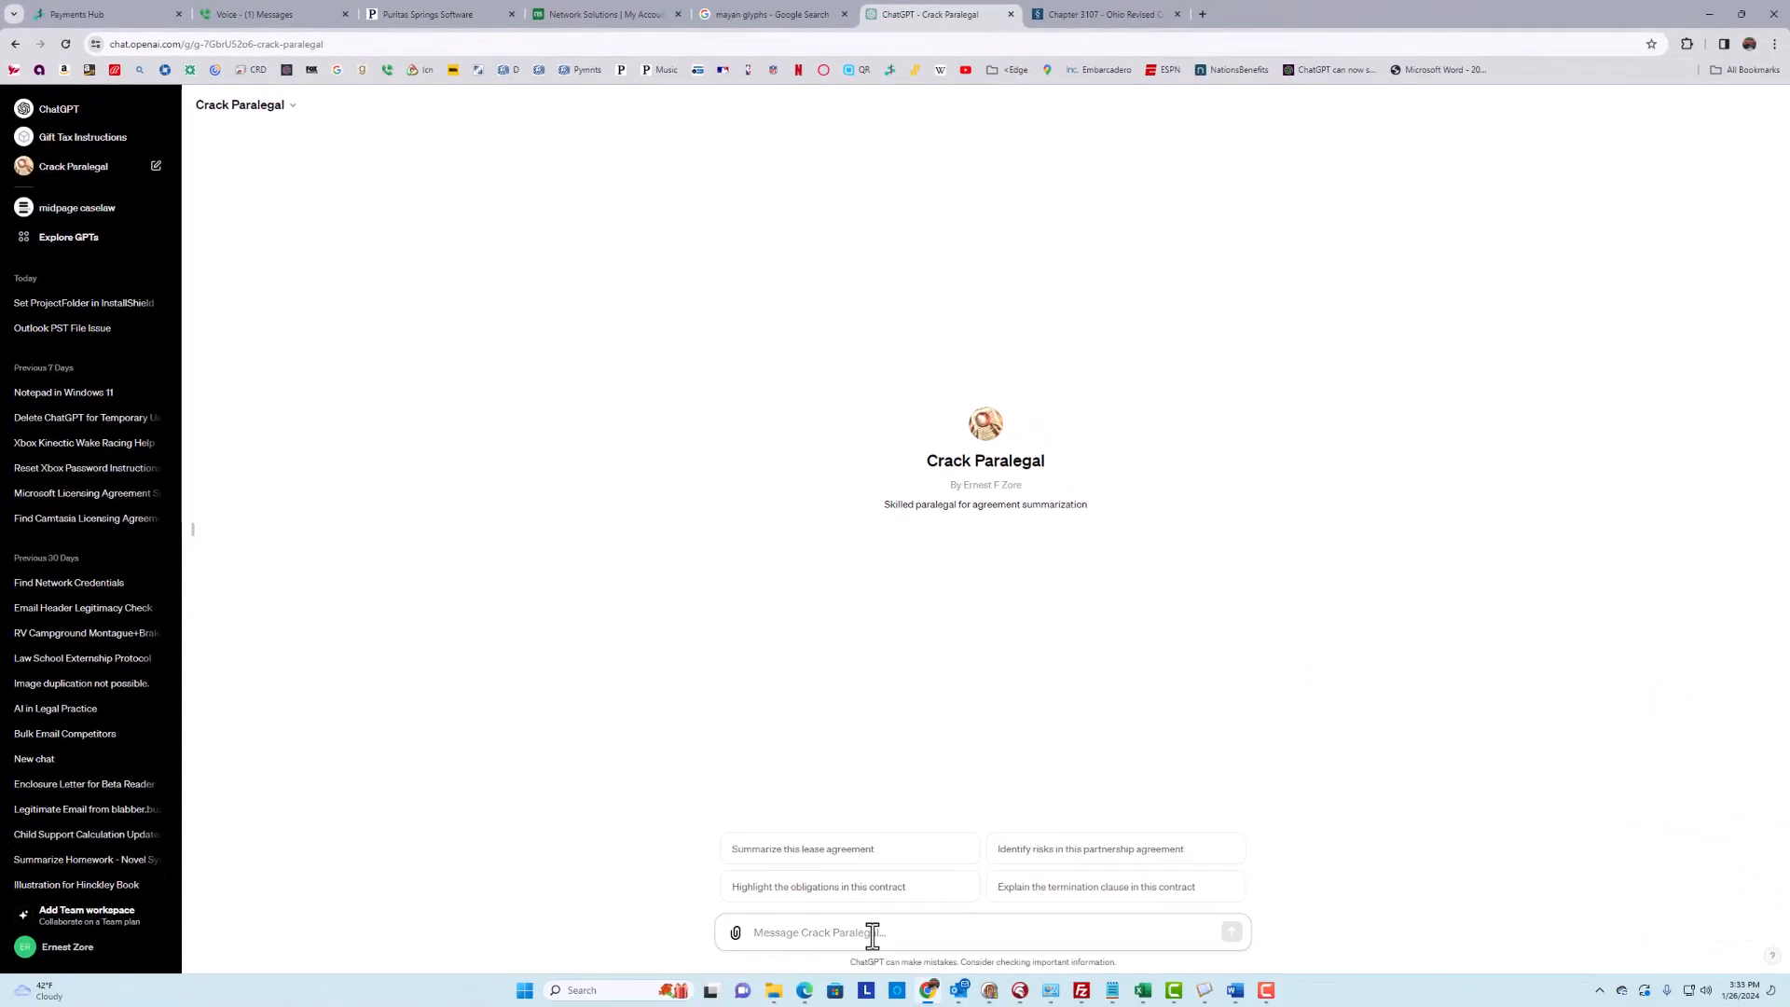
# - Ask Crack Paralegal "What are some potential issues that CityView should be concerned about in this agreement?"
pyautogui.write('What are')
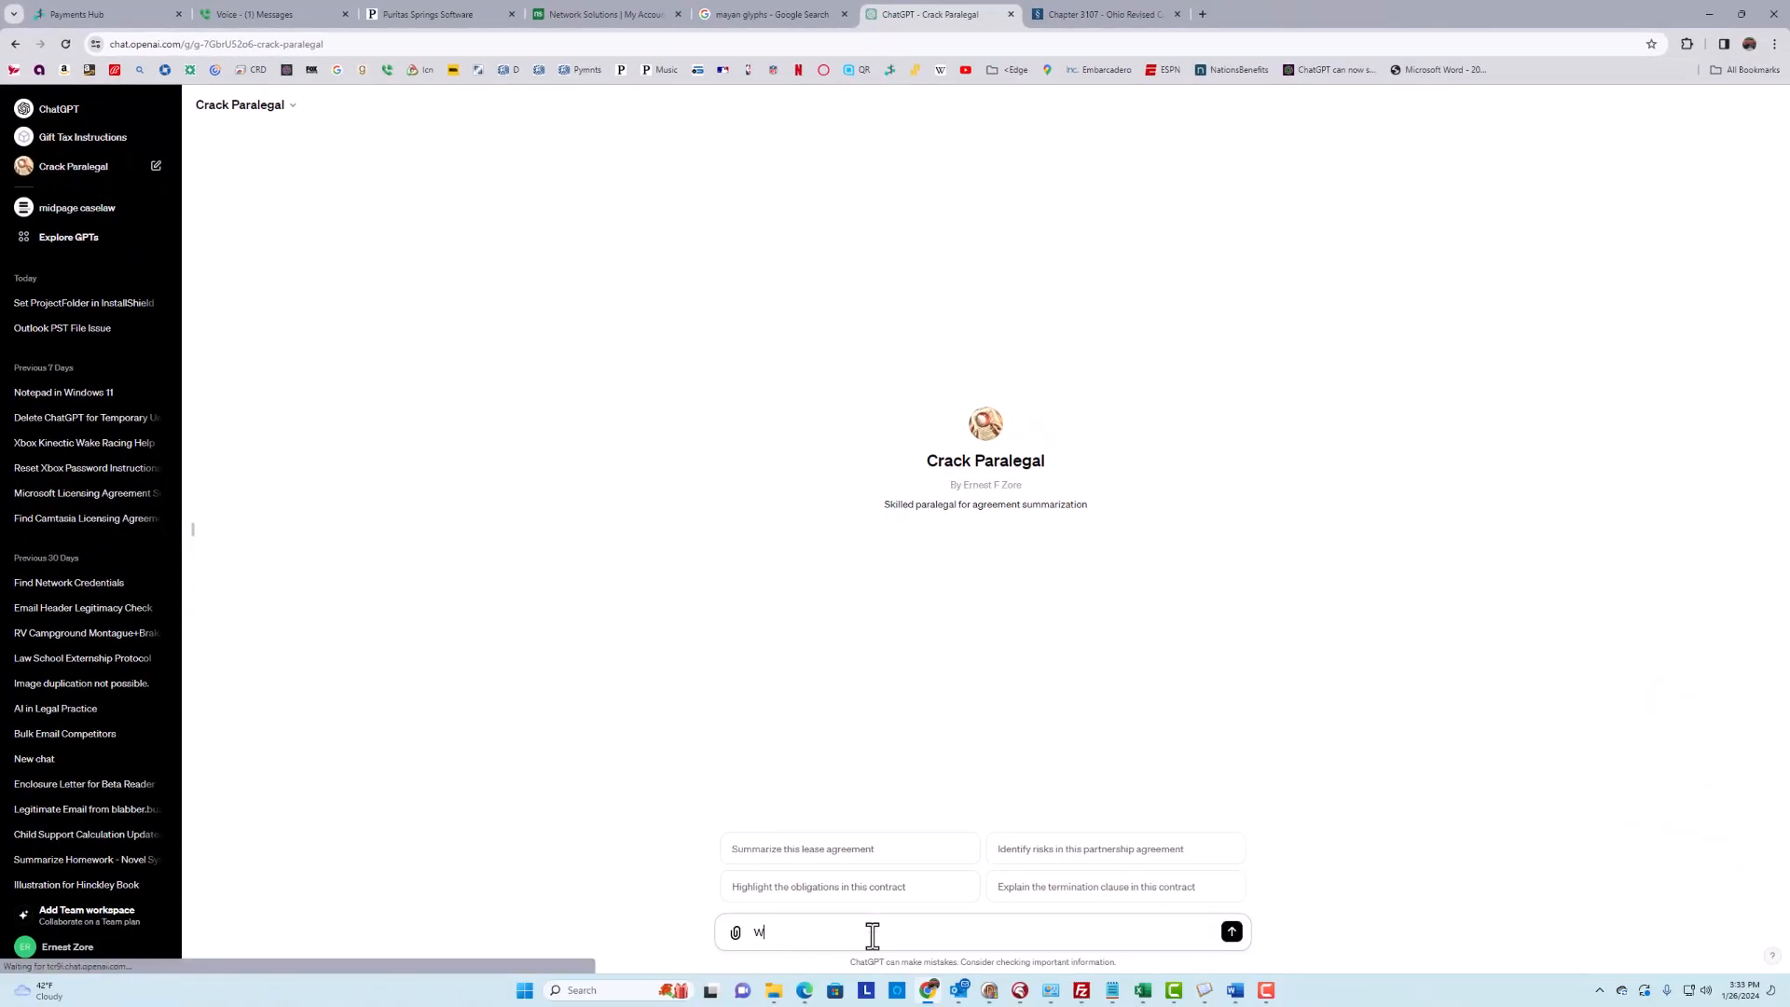
pyautogui.write(' some pot')
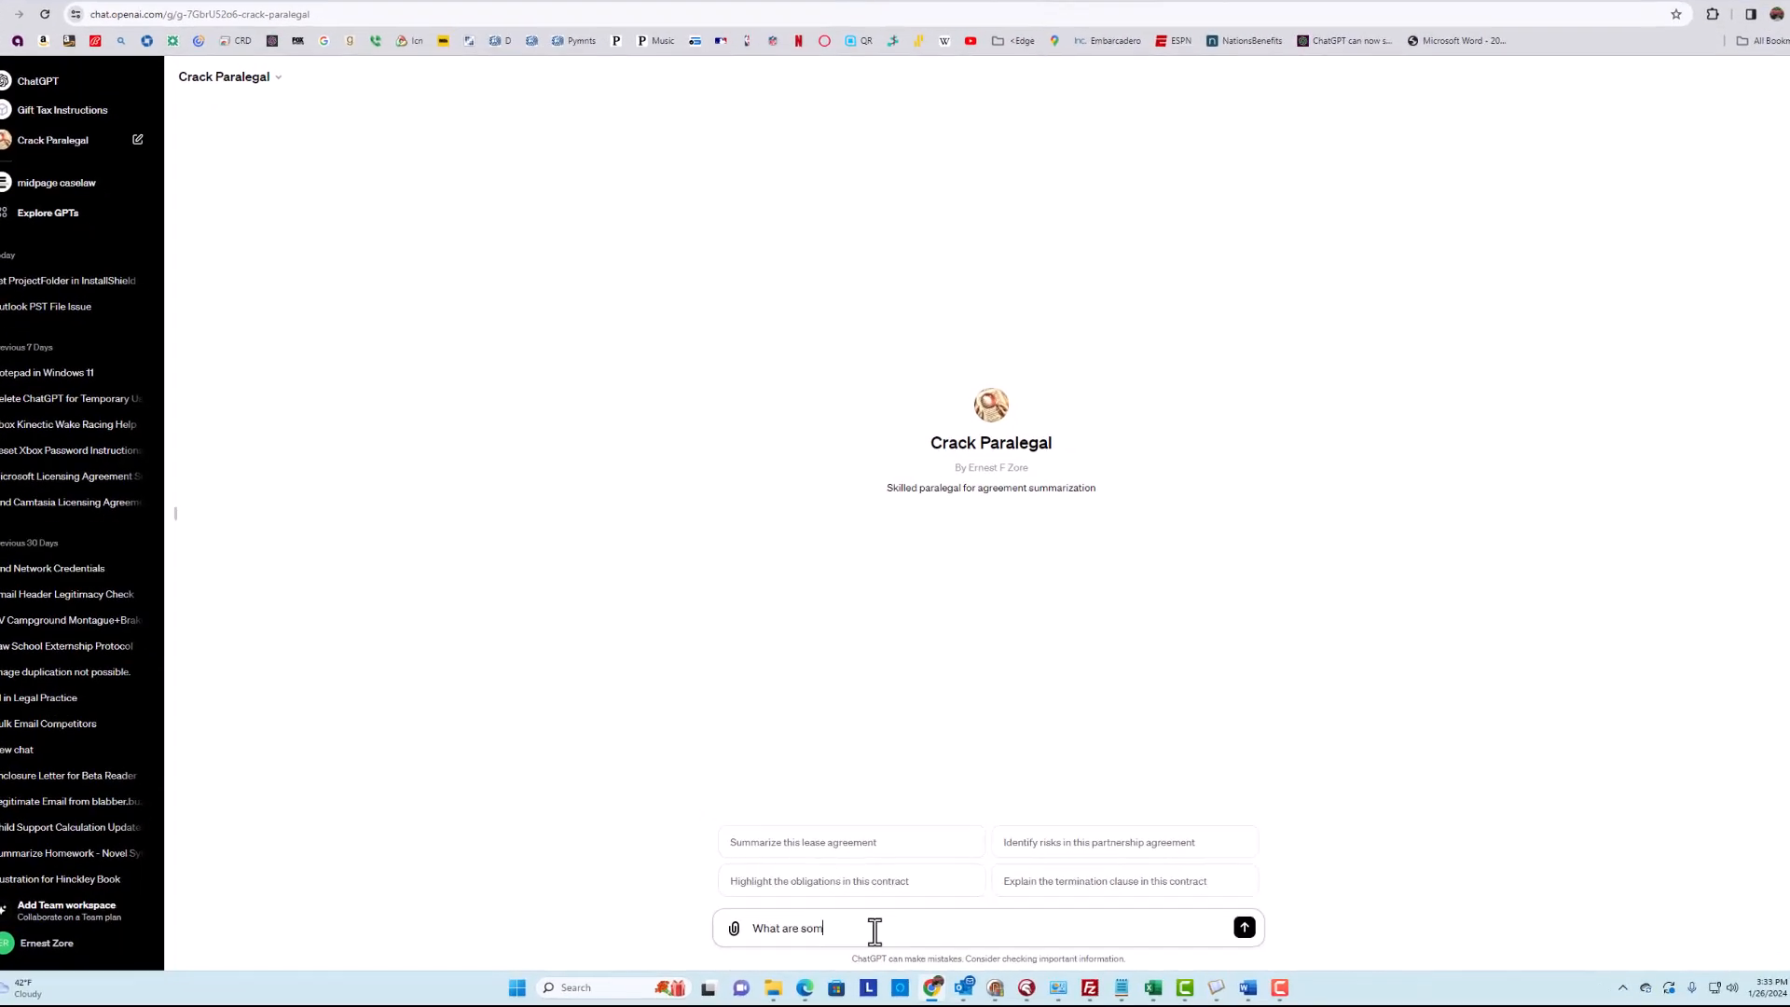
pyautogui.write('en')
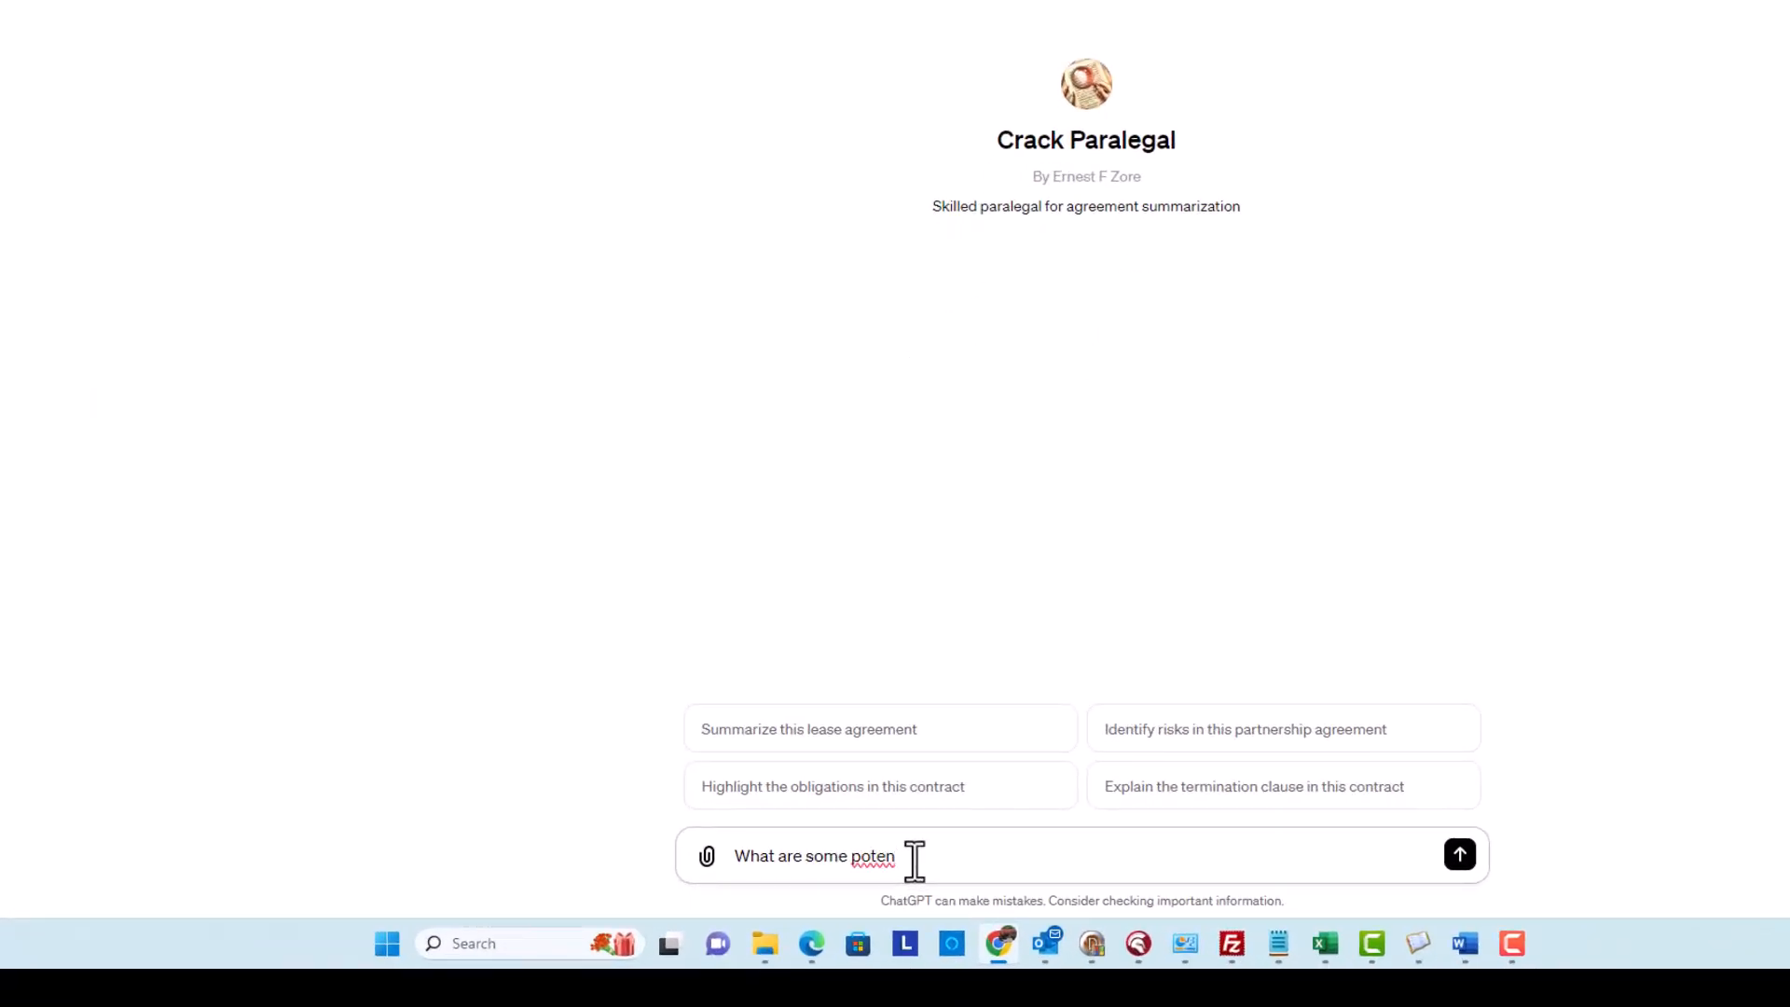
pyautogui.press('BackSpace')
pyautogui.press('BackSpace')
pyautogui.press('BackSpace')
pyautogui.press('BackSpace')
pyautogui.write('otential')
pyautogui.write(' issues that C')
pyautogui.write('ity?')
pyautogui.press('BackSpace')
pyautogui.write('View s')
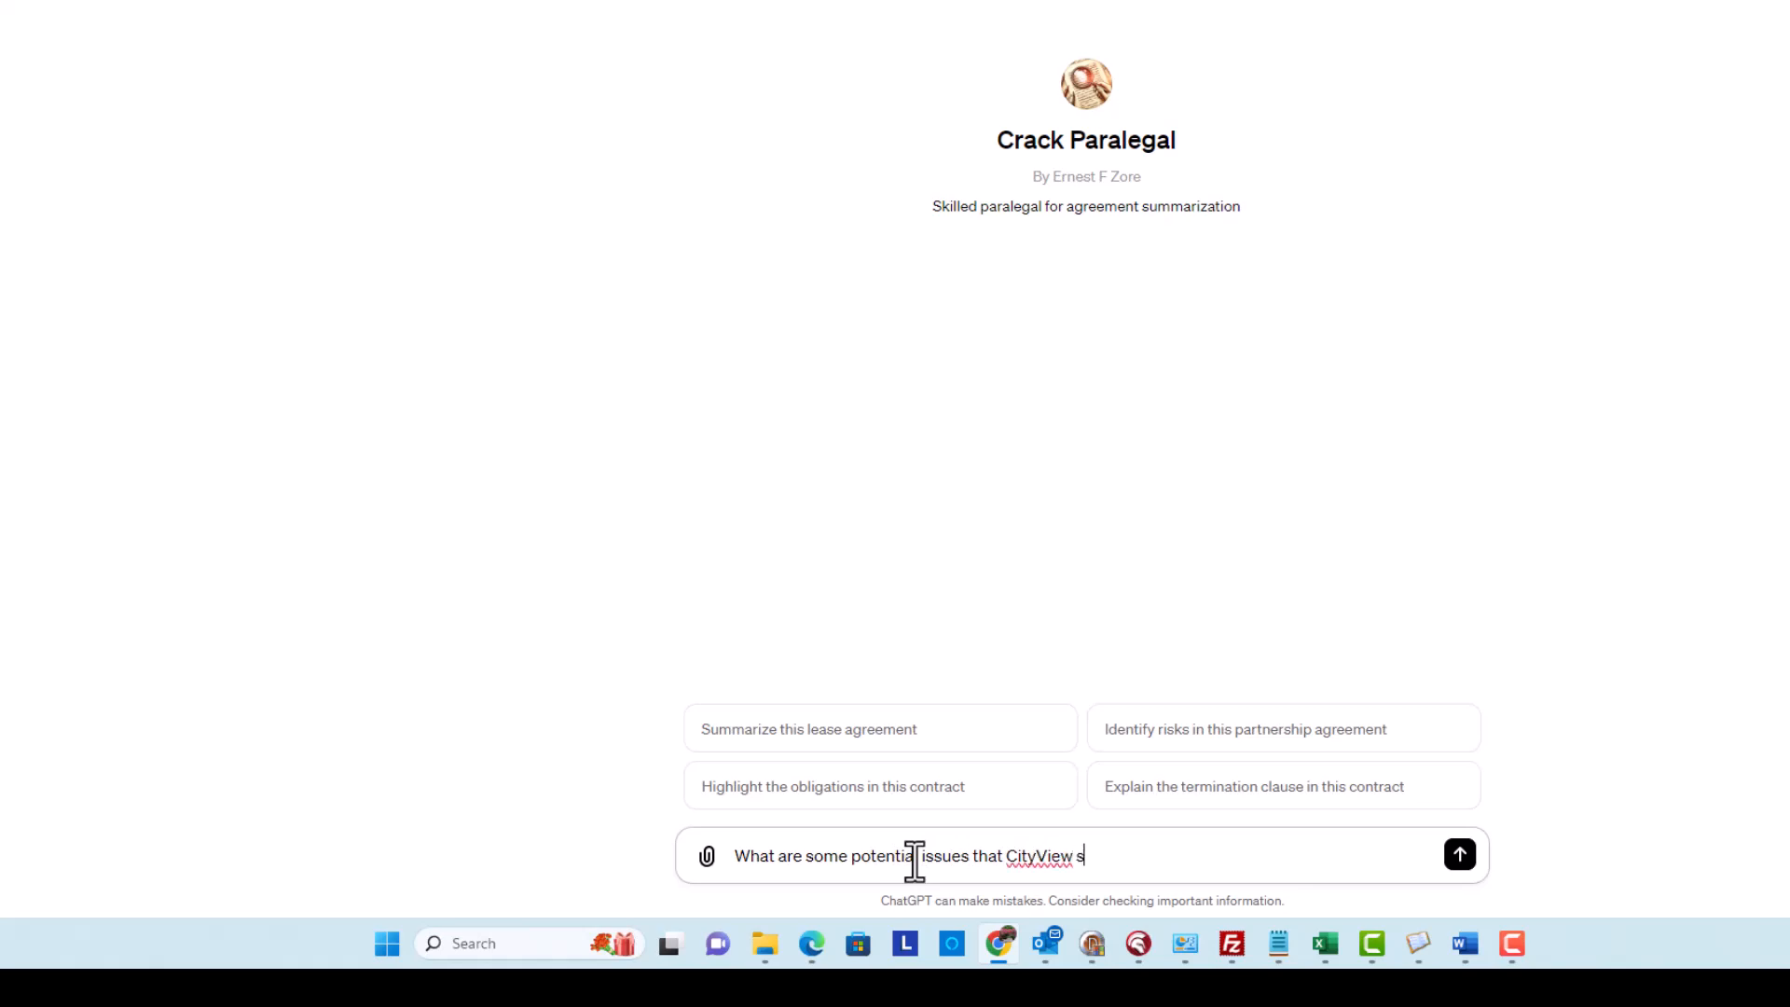
pyautogui.write('hould be concerned about in this agre')
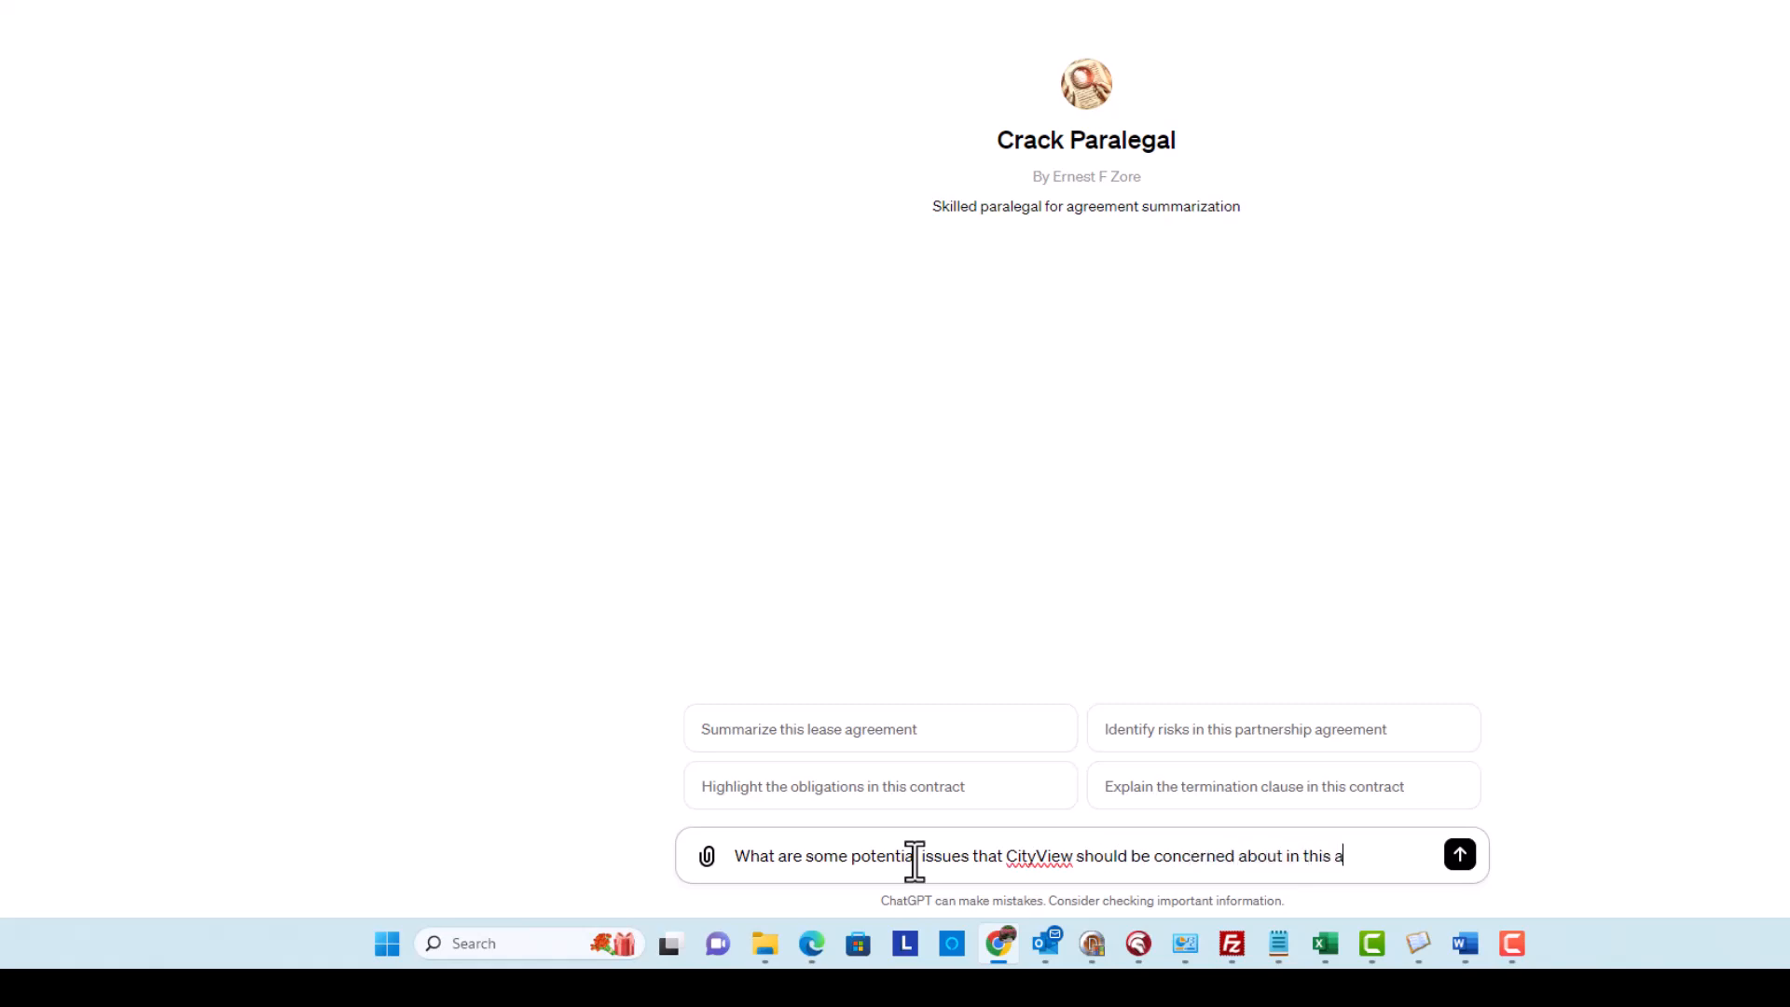
pyautogui.write('ement?')
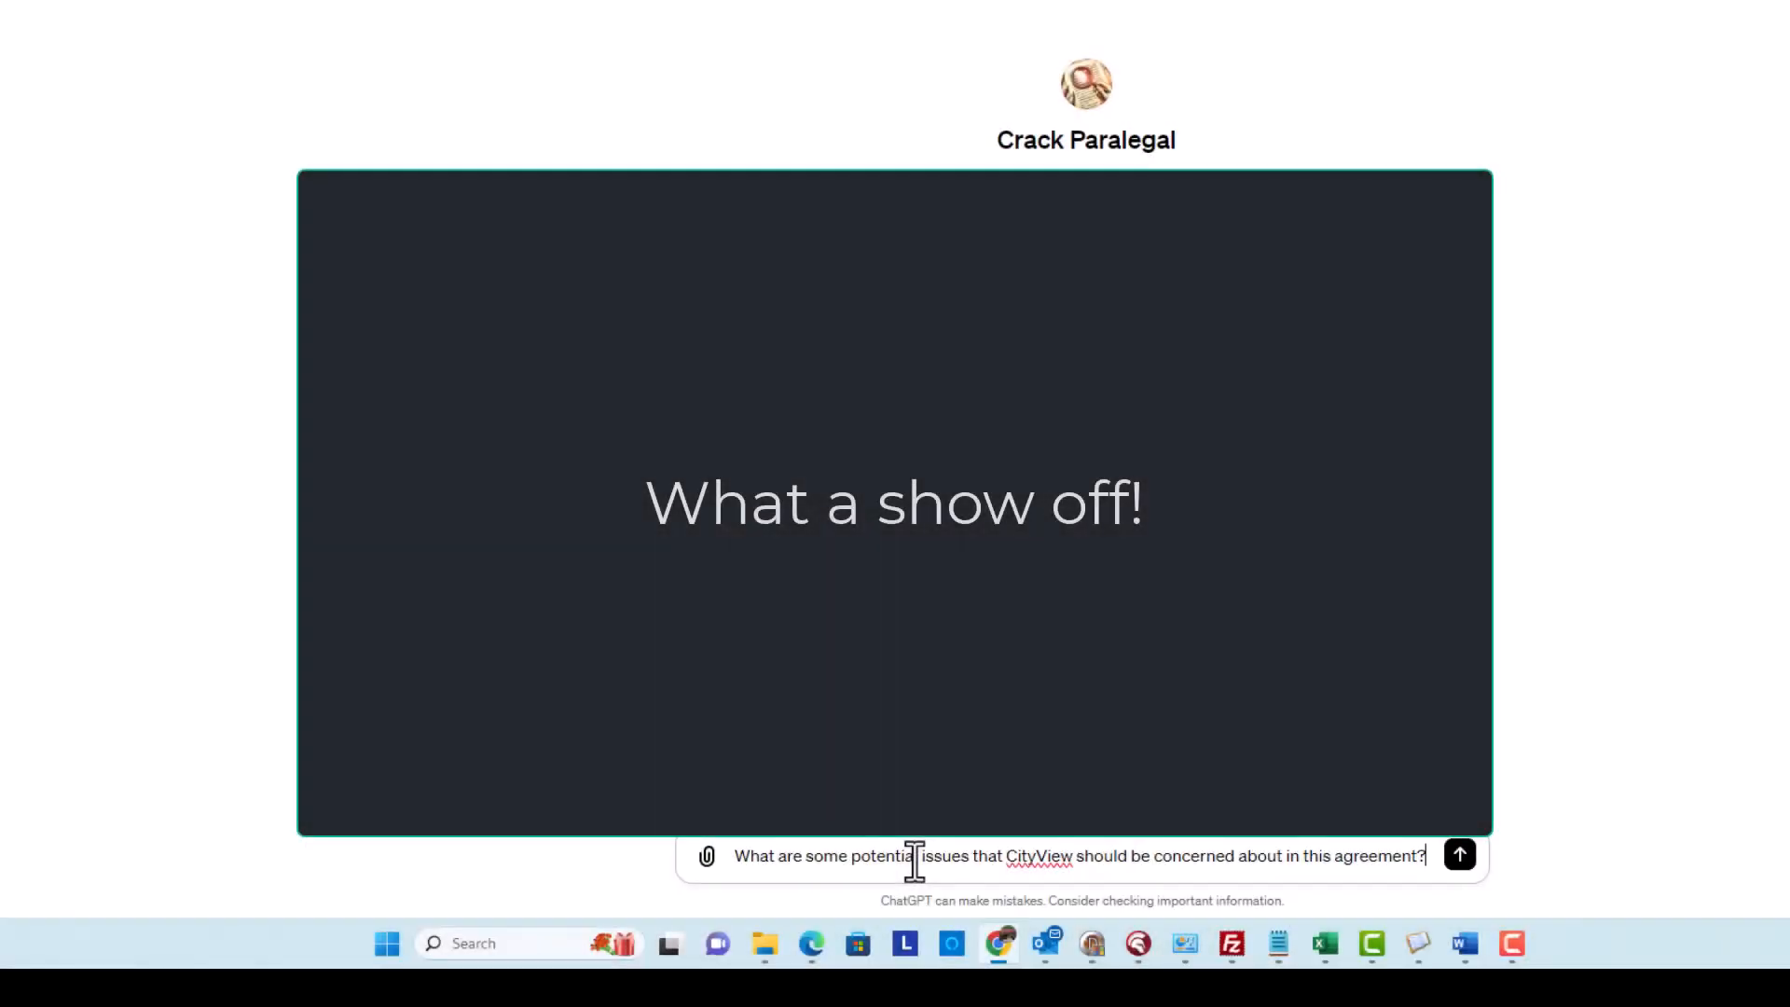
pyautogui.press('Return')
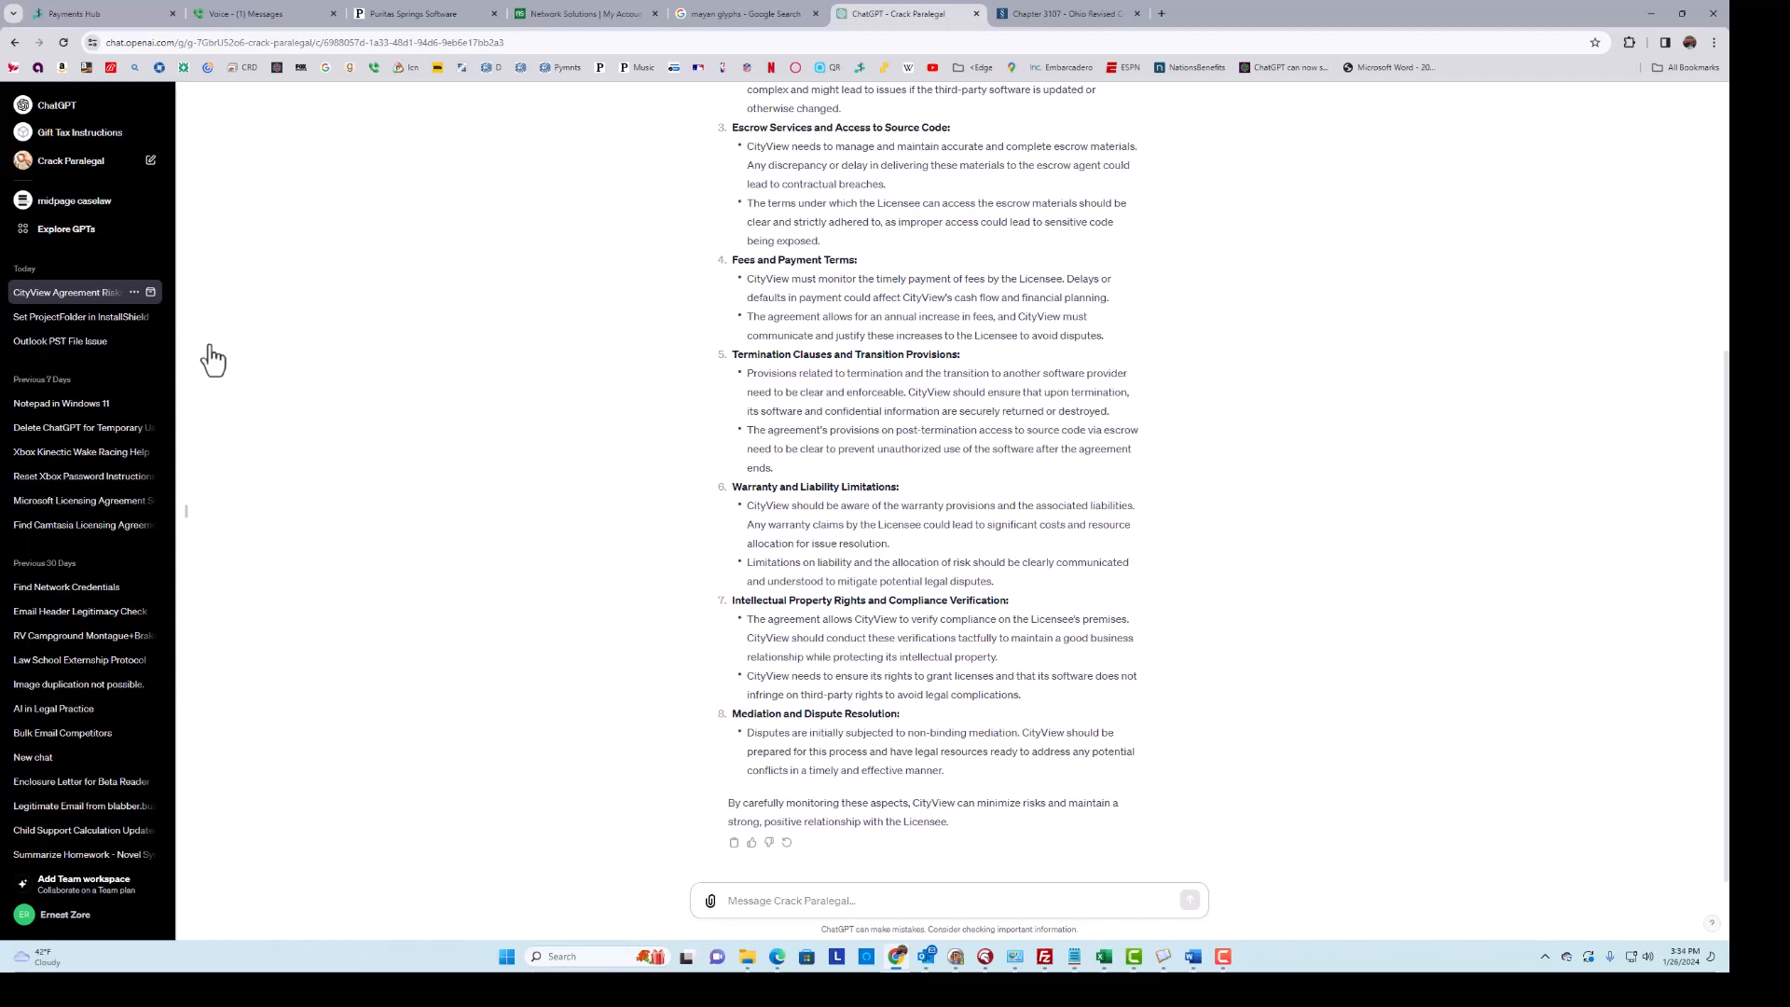
# - Review Crack Paralegal's full answer on CityView's potential issues, including its closing points, and look through the list of past chats
pyautogui.scroll(2, 1150, 468)
pyautogui.scroll(3, 1147, 477)
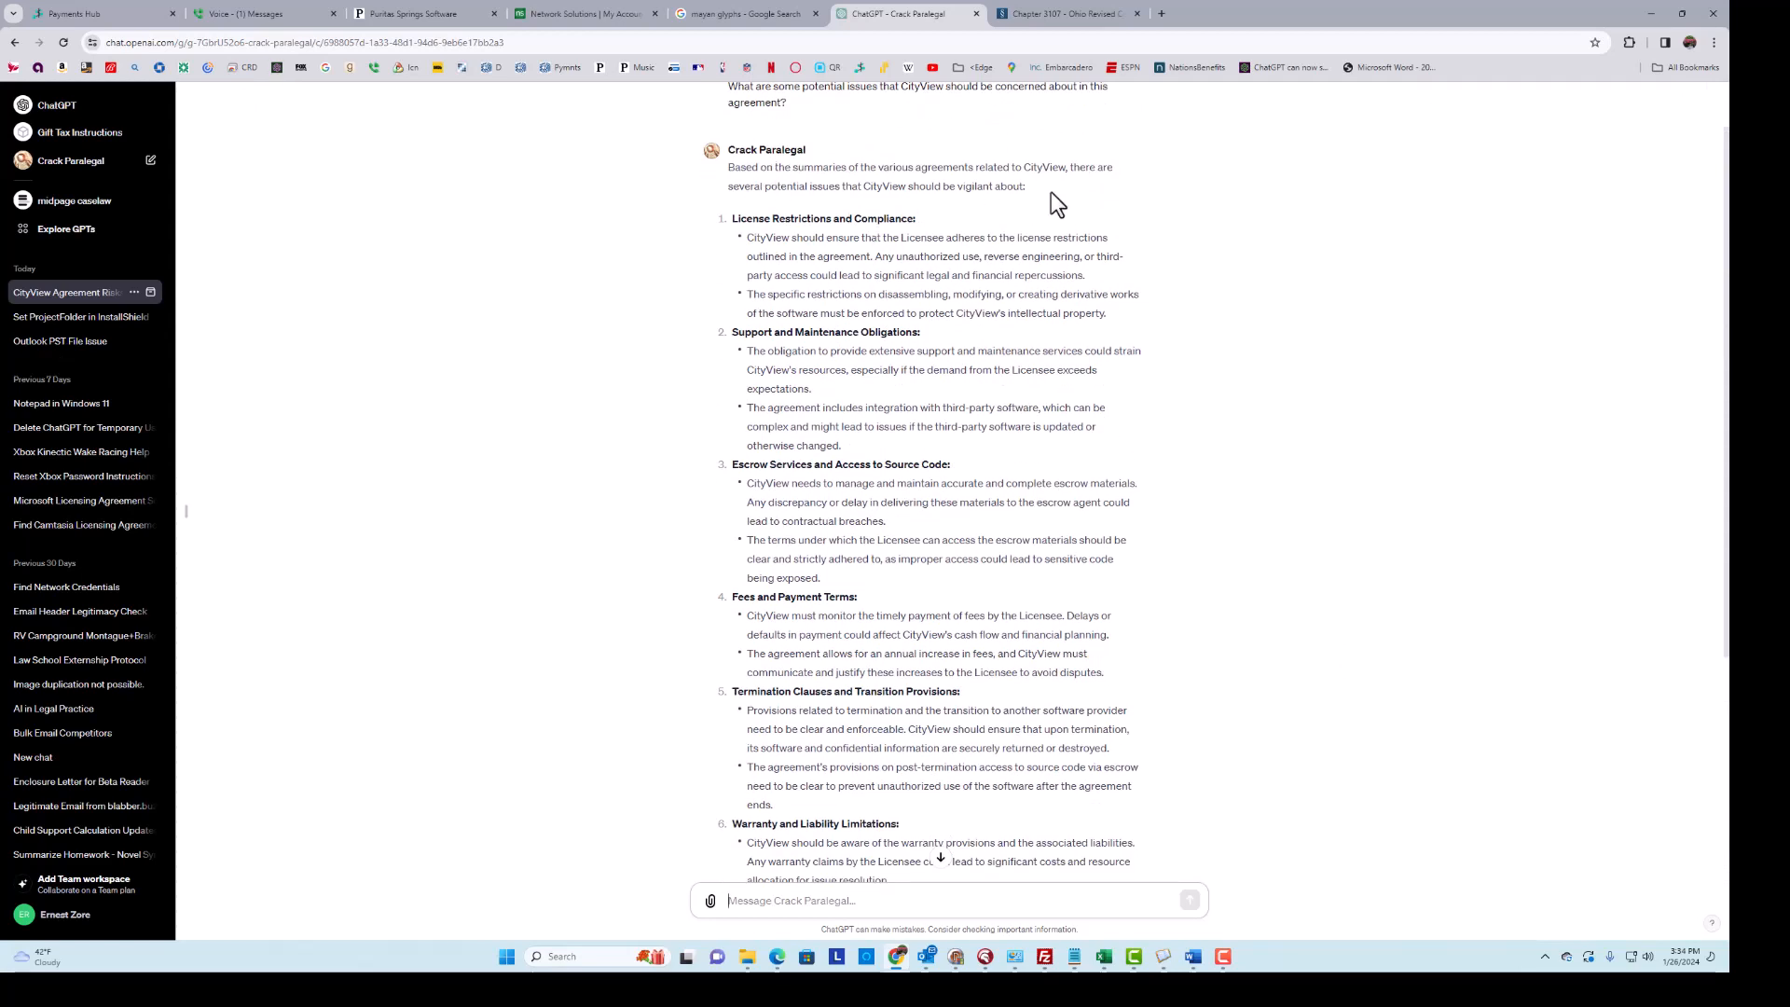
pyautogui.scroll(1, 783, 173)
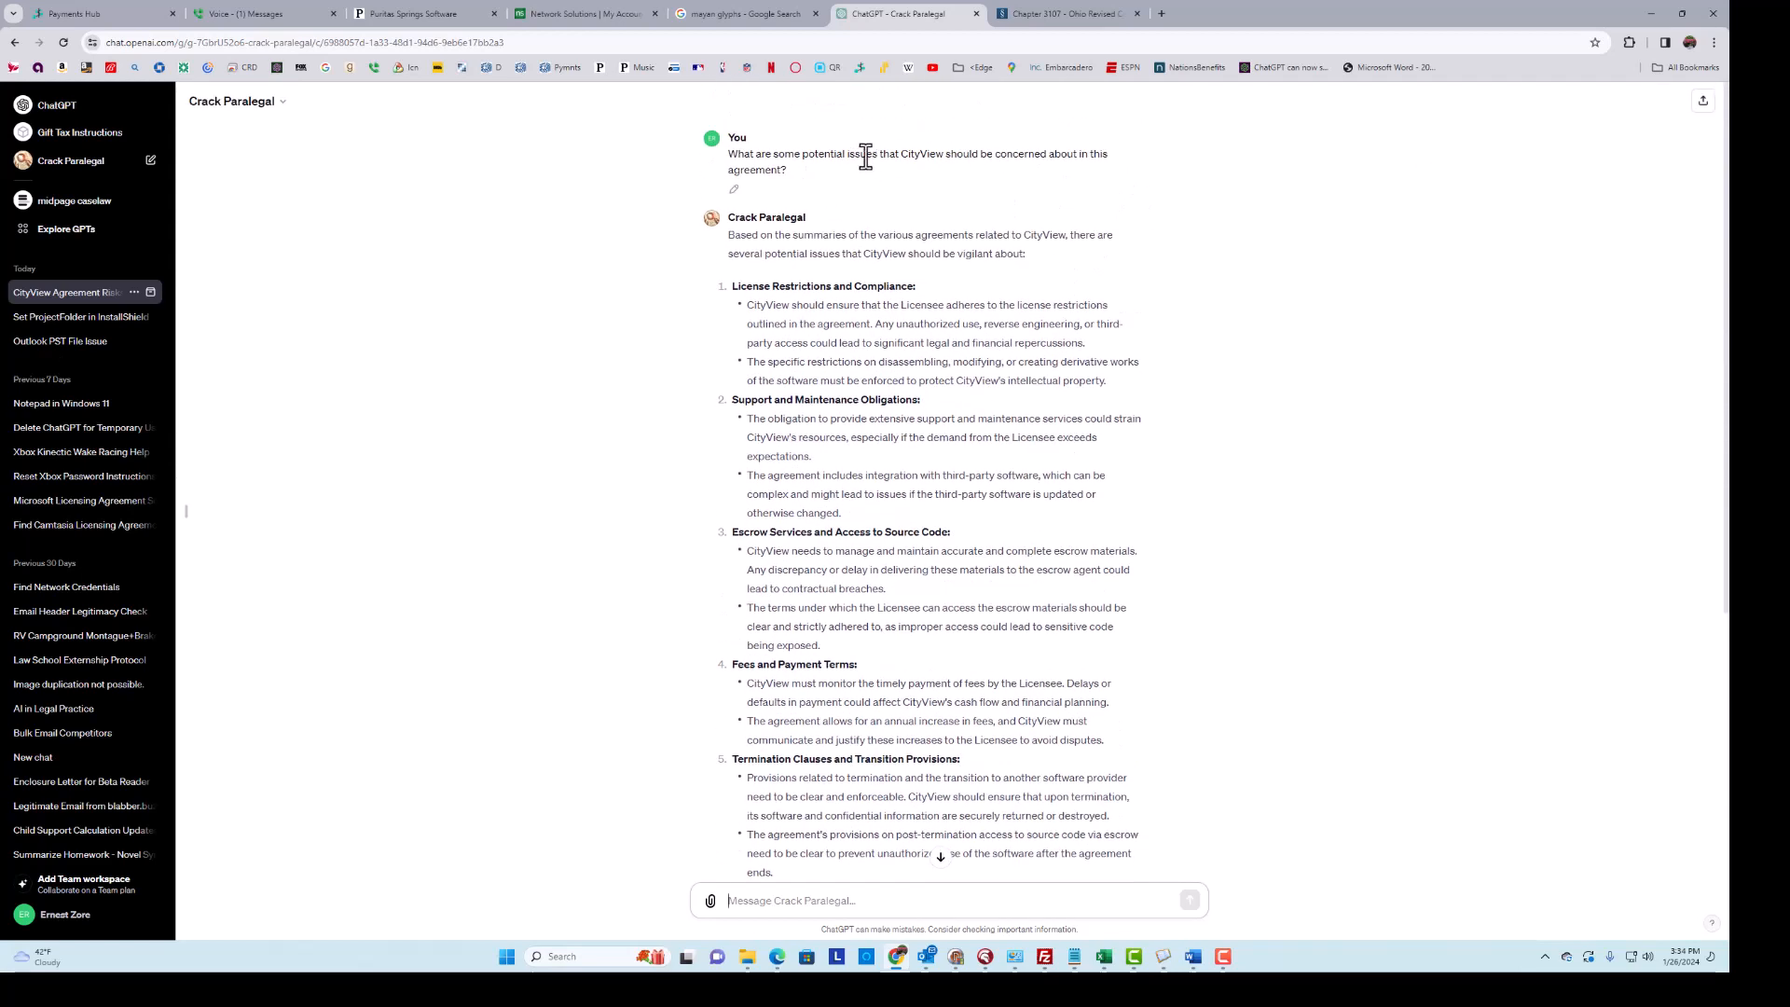
pyautogui.scroll(-1, 1005, 296)
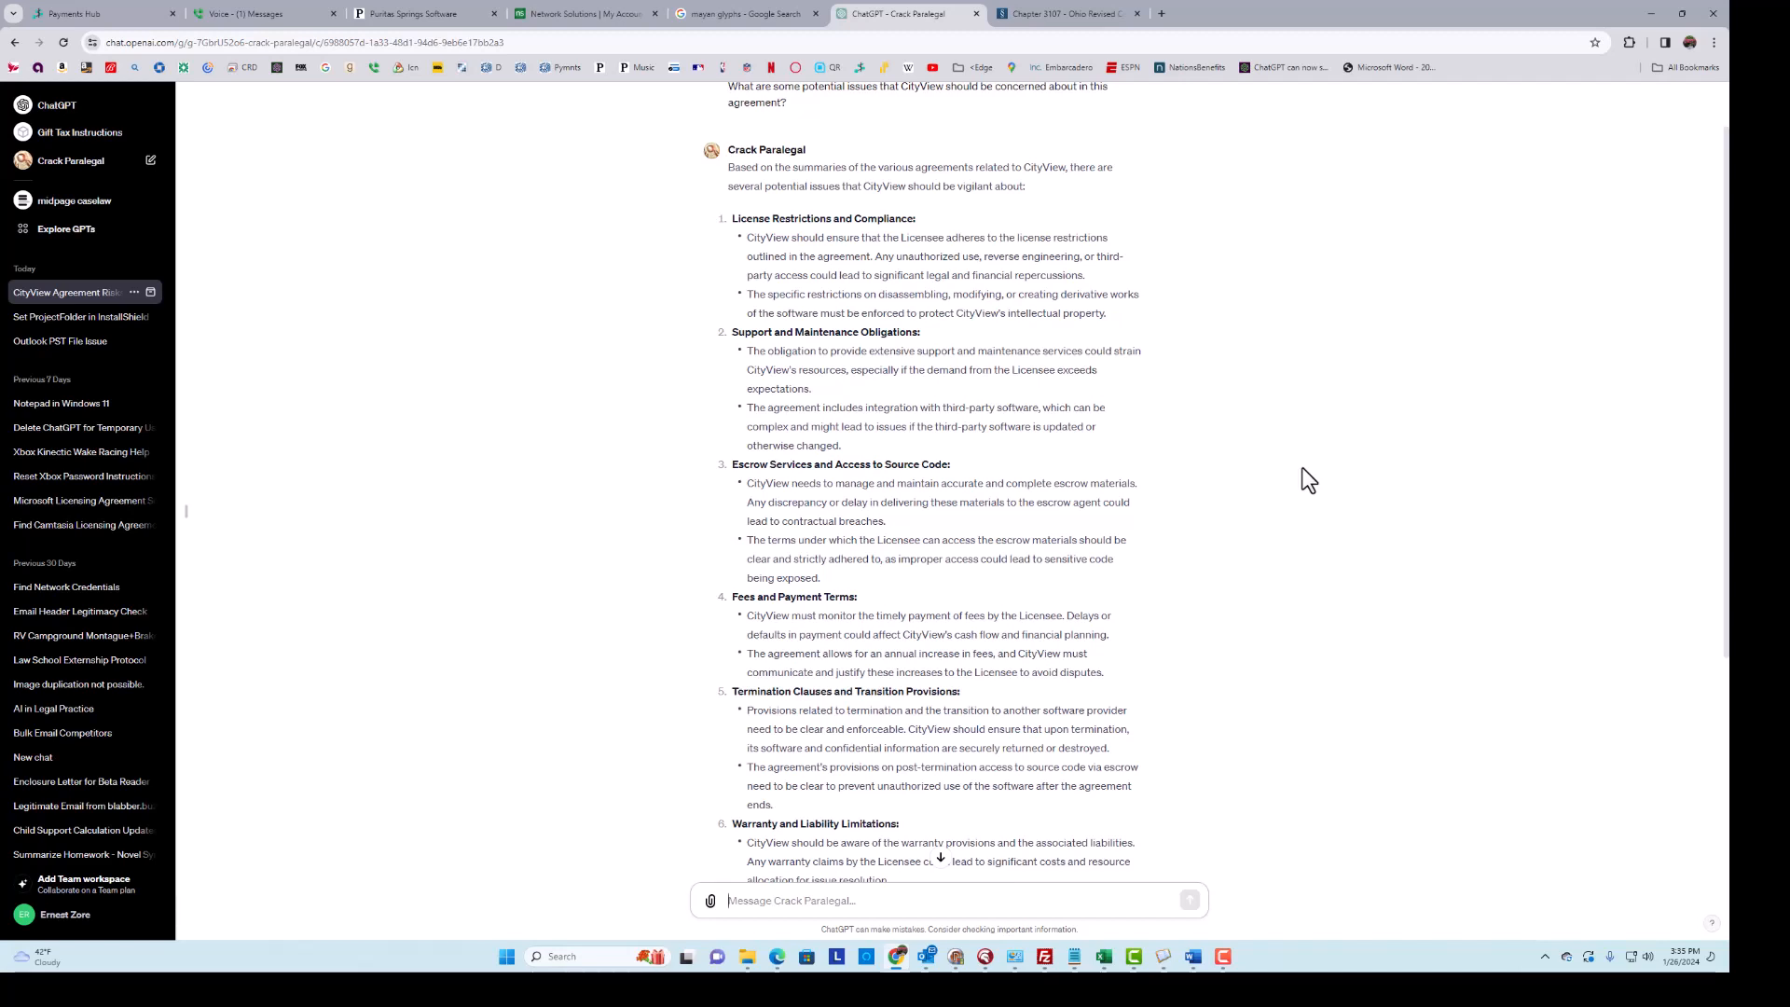
pyautogui.click(940, 858)
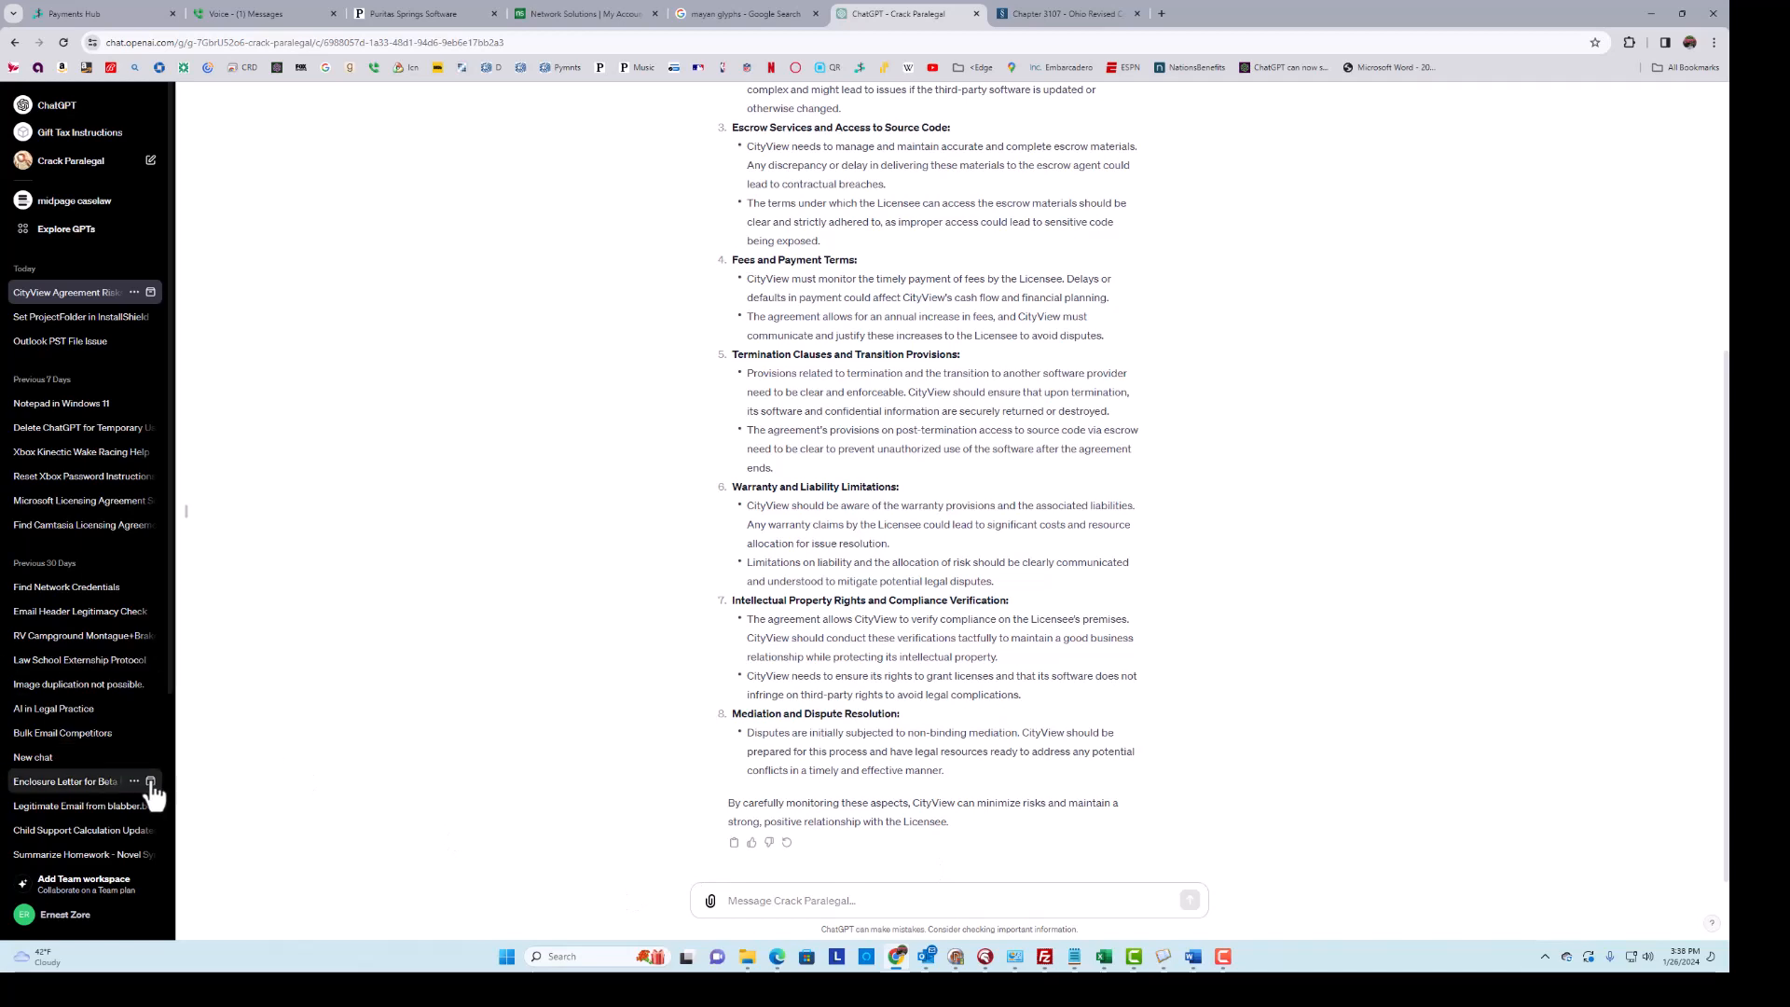
pyautogui.scroll(-2, 82, 790)
pyautogui.scroll(-2, 82, 791)
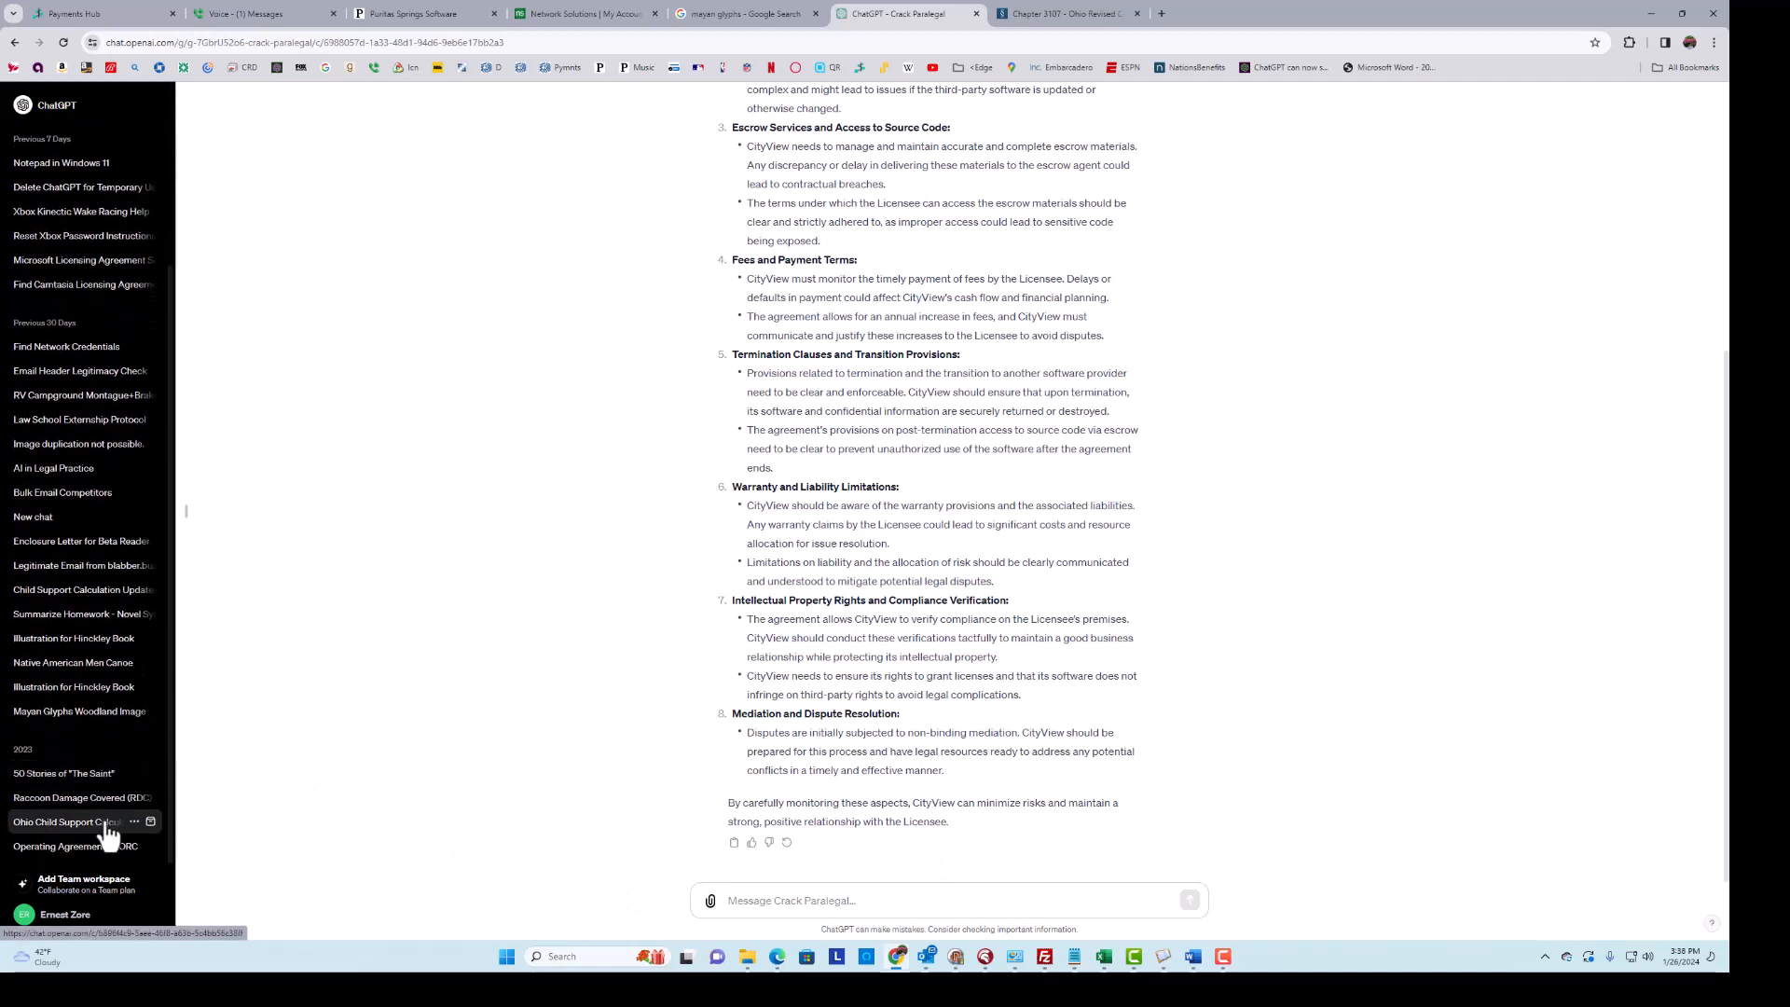
pyautogui.scroll(3, 104, 796)
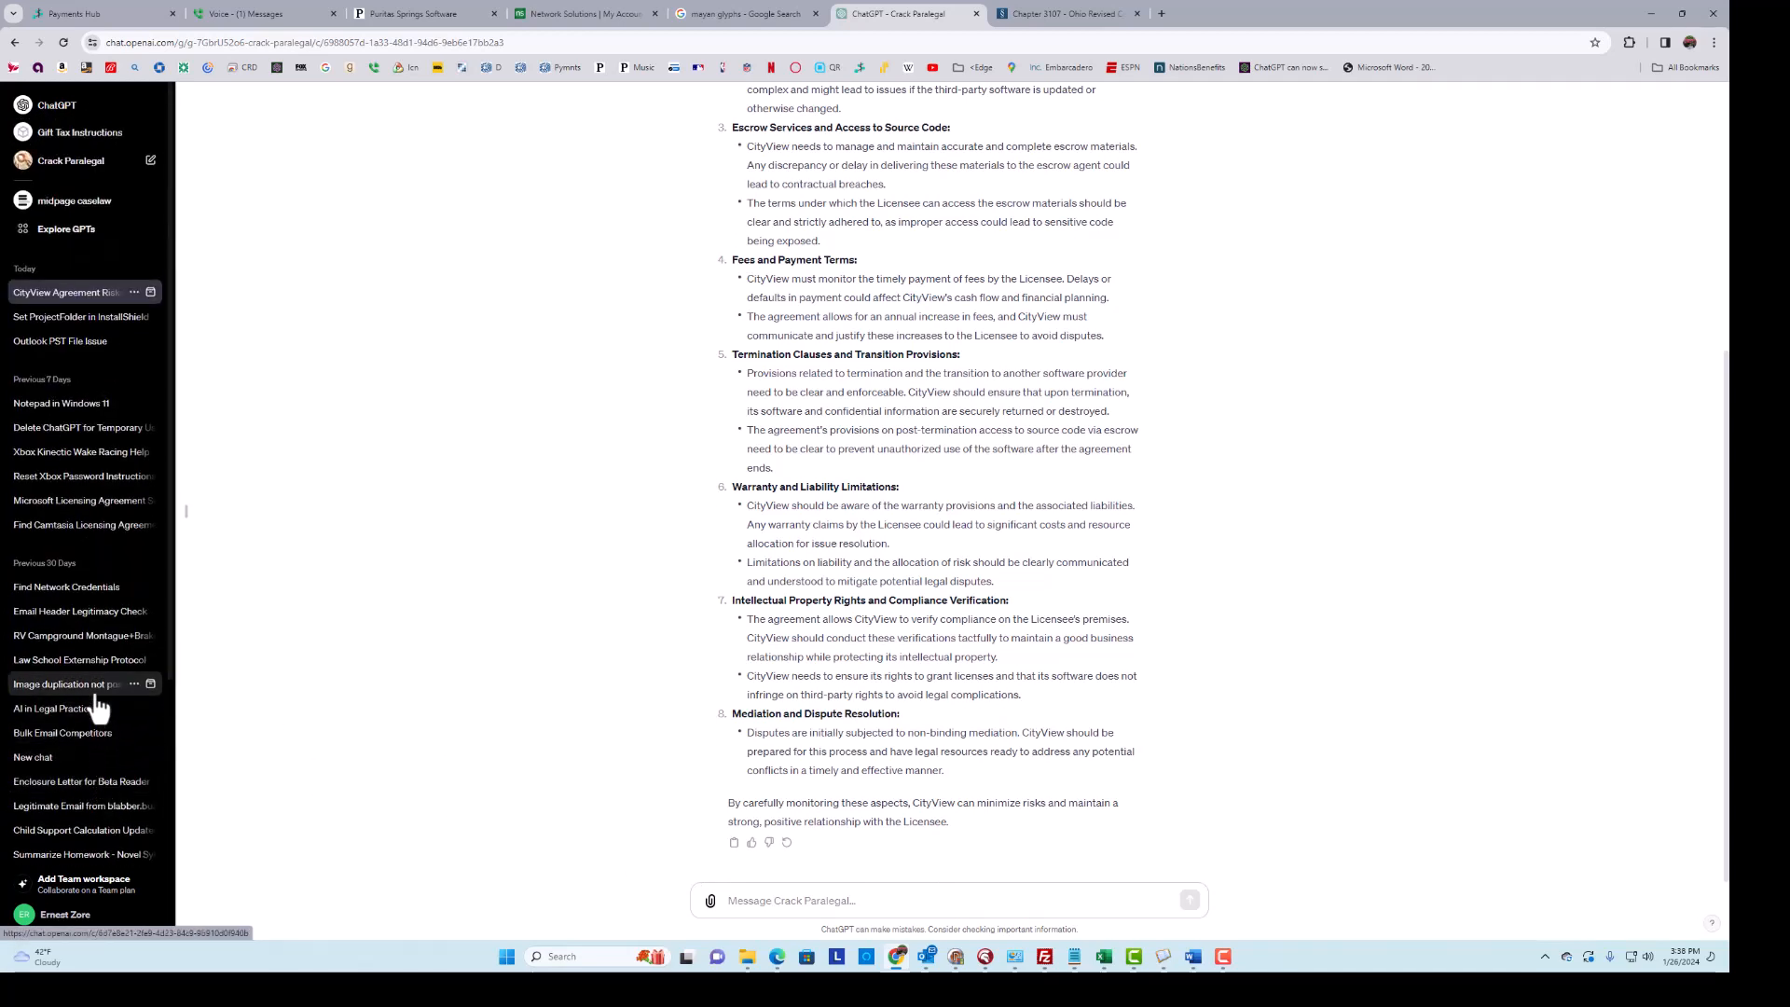